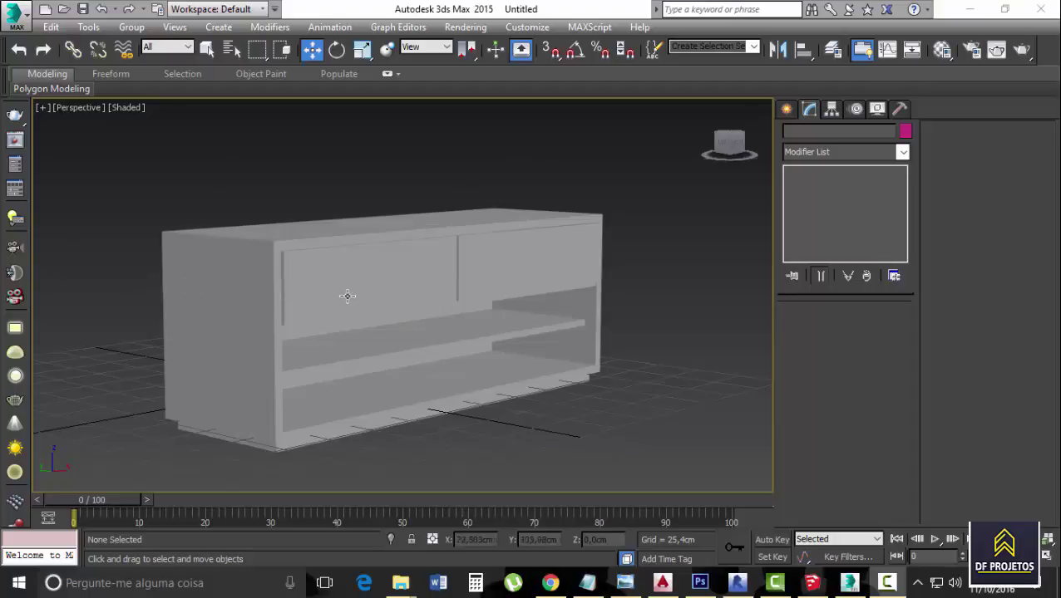
- Group all five cabinet objects under the name RACK
scroll(492, 204, "down", 5)
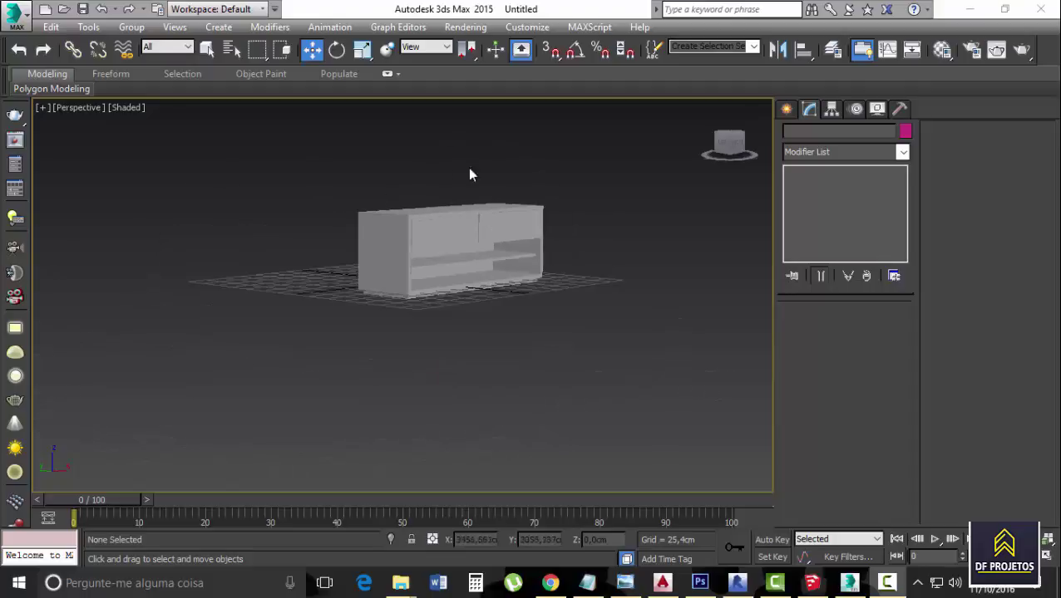
scroll(542, 180, "up", 3)
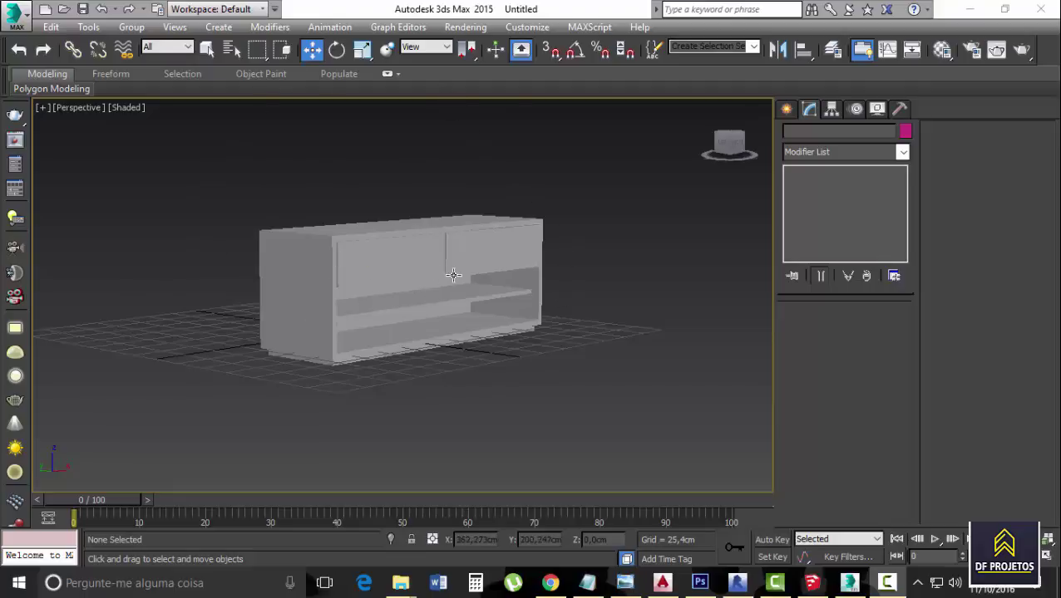
left_click_drag(180, 179, 594, 435)
left_click(131, 27)
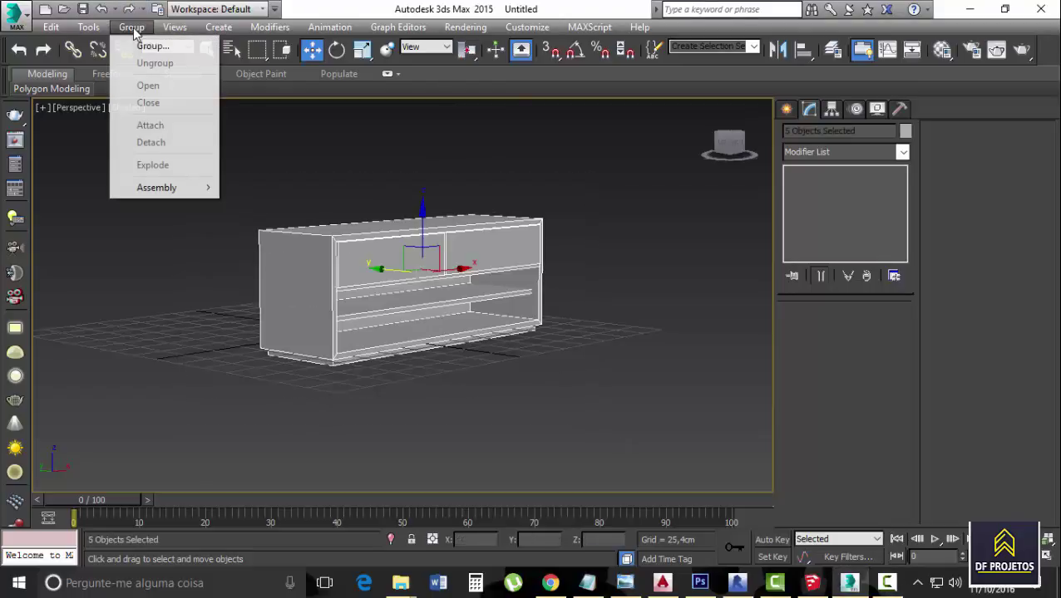
left_click(166, 47)
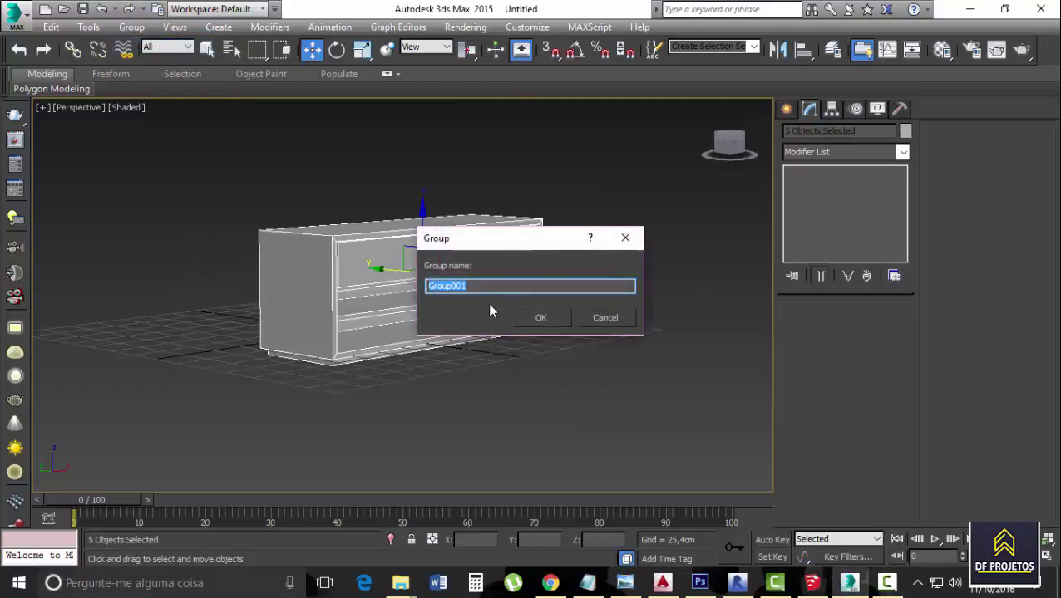
type("RACK")
left_click(539, 324)
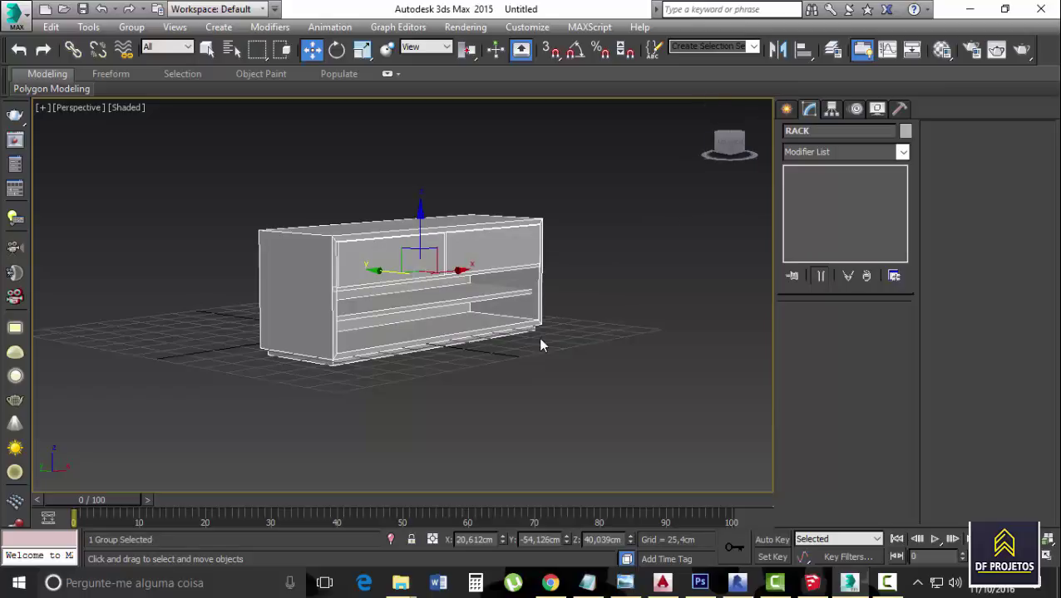
- In the front view, raise the RACK group to about Z 45.26 cm so its base rests on the horizontal zero line, and deselect it
key("f")
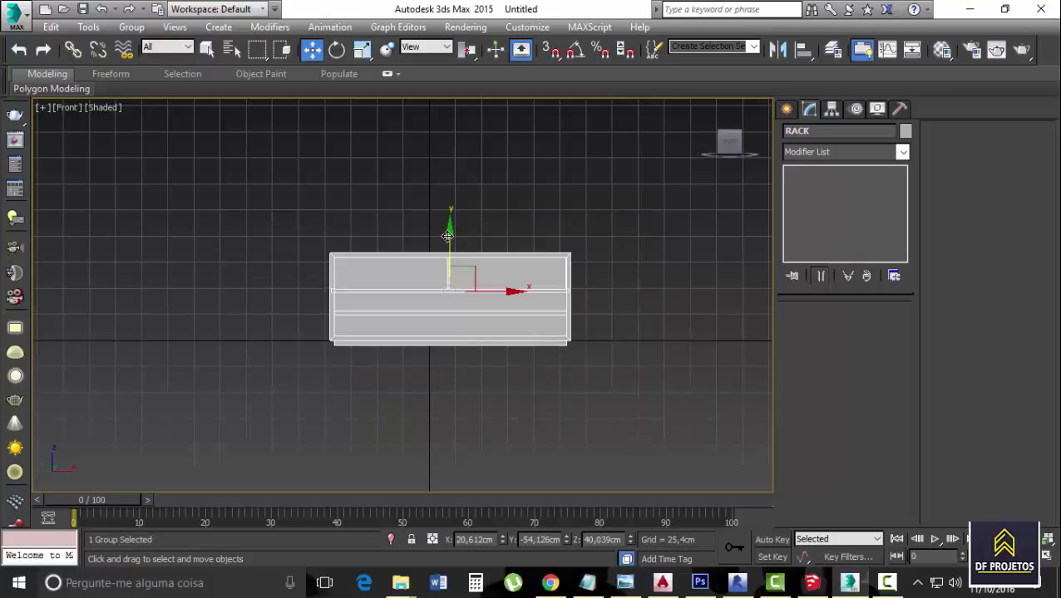
left_click_drag(449, 234, 450, 234)
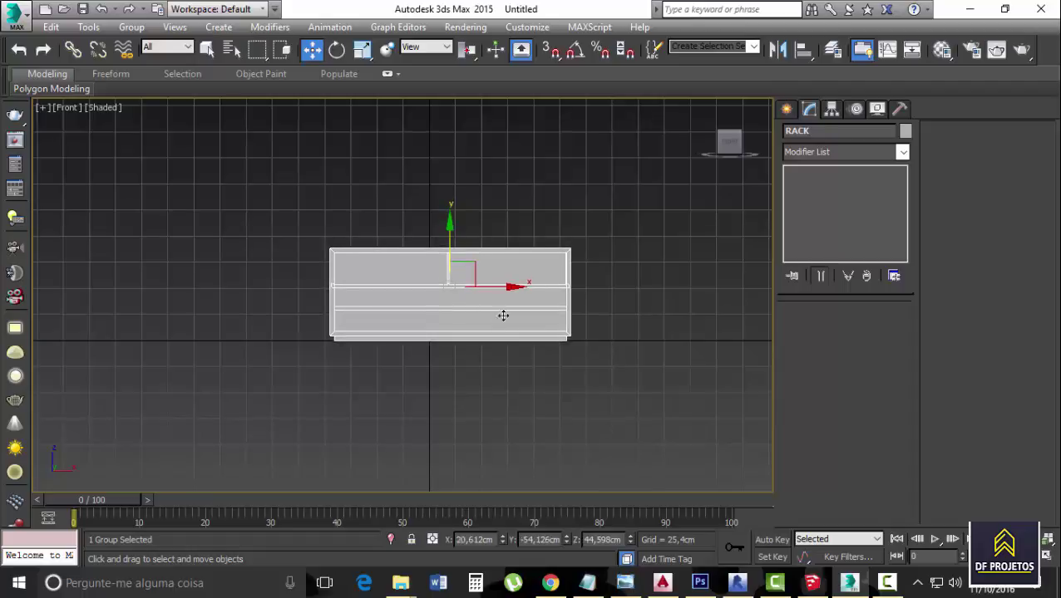
scroll(561, 375, "up", 3)
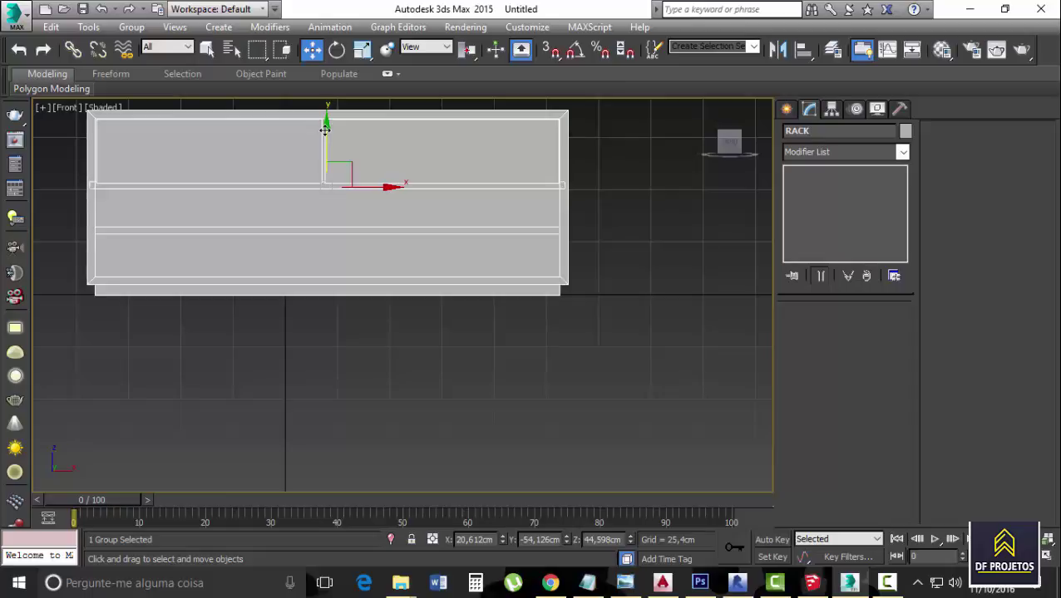
left_click_drag(324, 128, 341, 156)
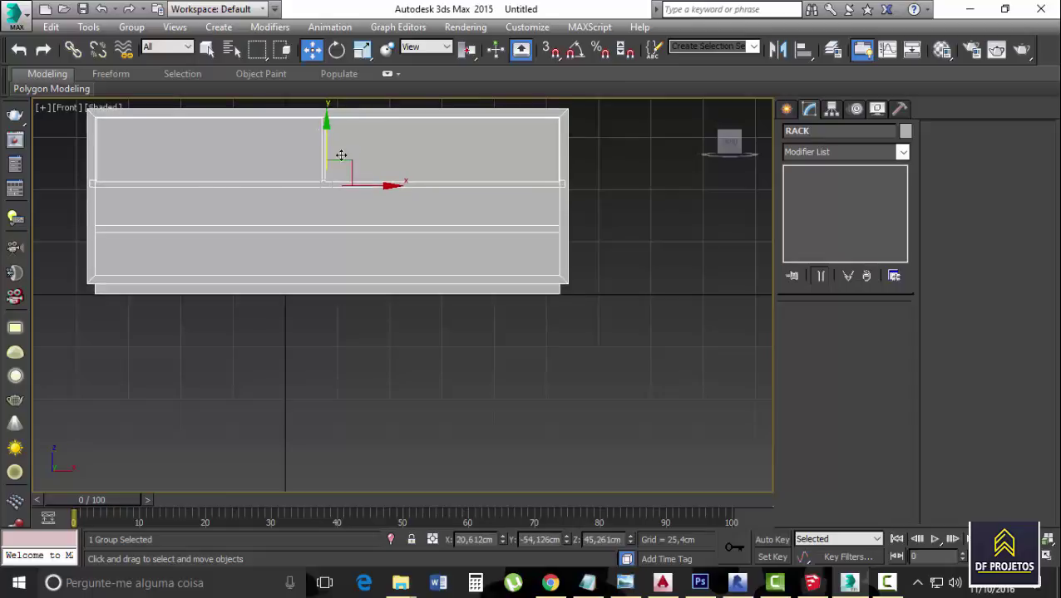
left_click(503, 356)
scroll(503, 353, "down", 5)
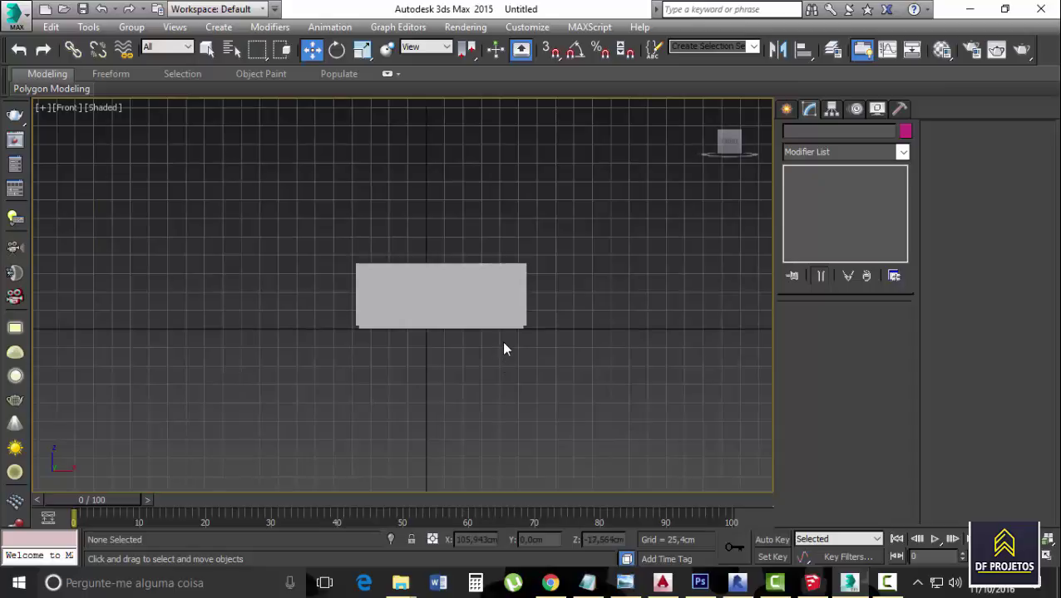
key("p")
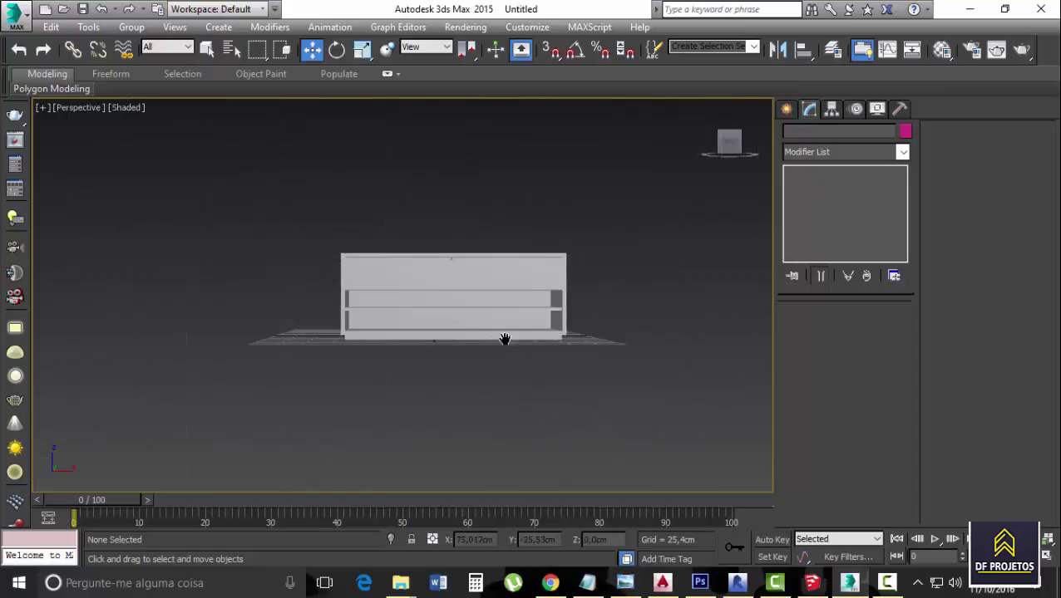
middle_click_drag(505, 341, 514, 354)
middle_click_drag(474, 322, 515, 317, "alt")
scroll(514, 318, "down", 2)
scroll(516, 328, "up", 4)
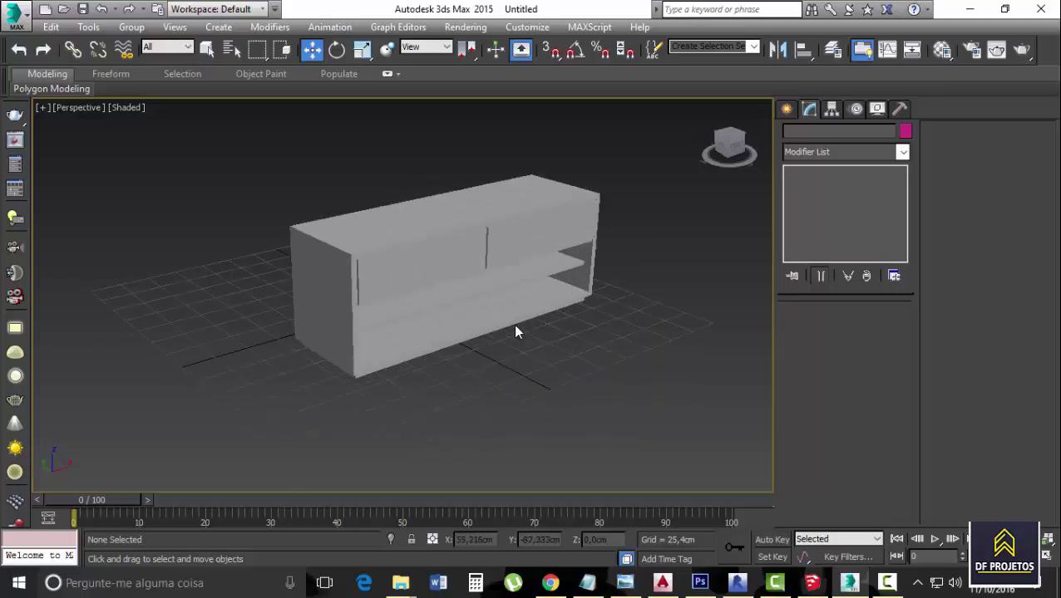
- In the left view, draw an open line around the rack: about 235 cm down behind it, two slanted corner segments, and a long horizontal run below
key("l")
scroll(444, 258, "up", 5)
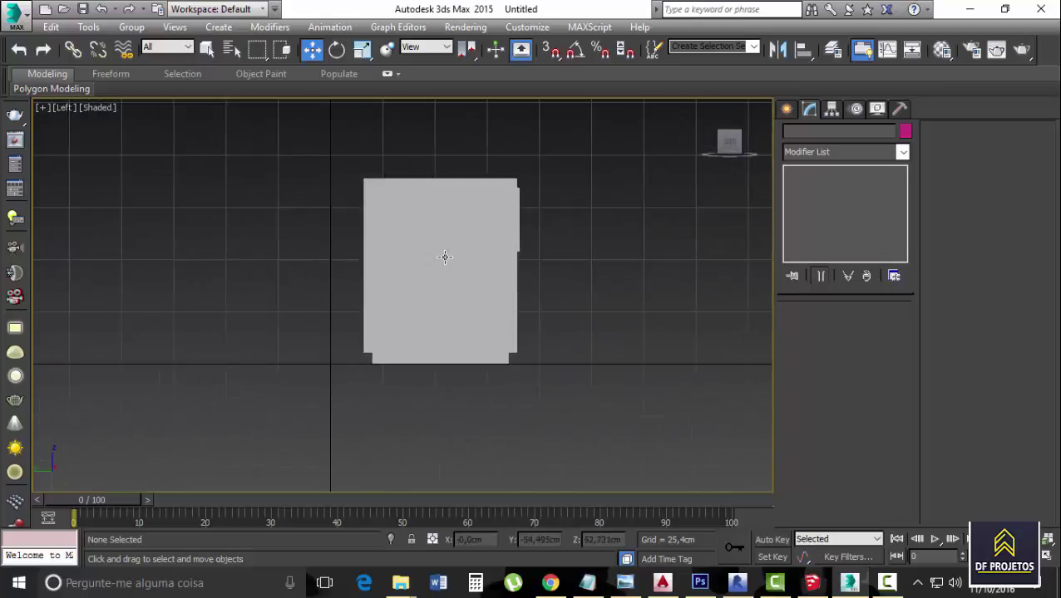
scroll(444, 258, "down", 5)
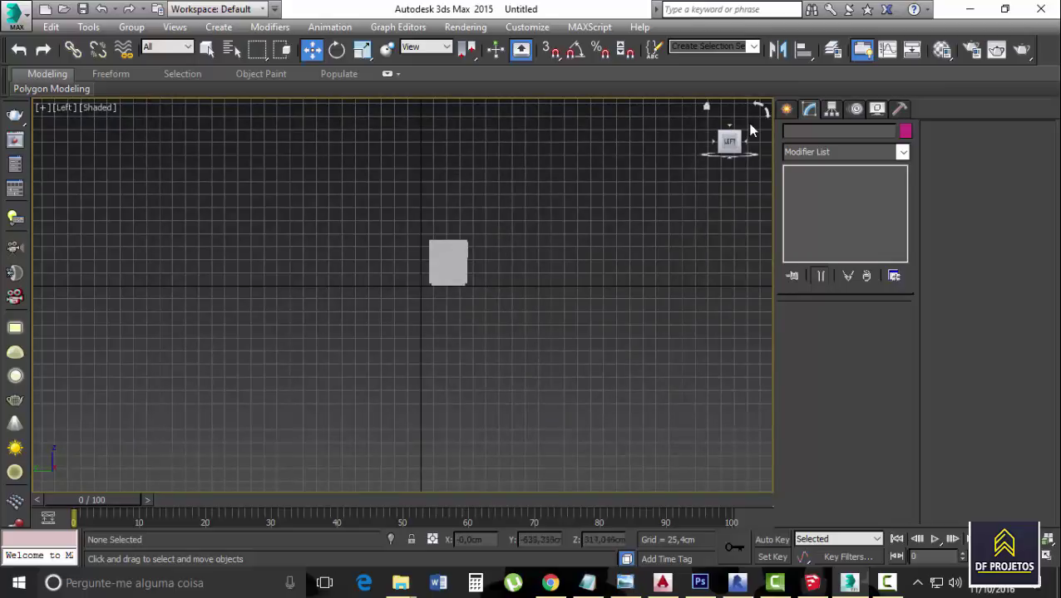
left_click(787, 109)
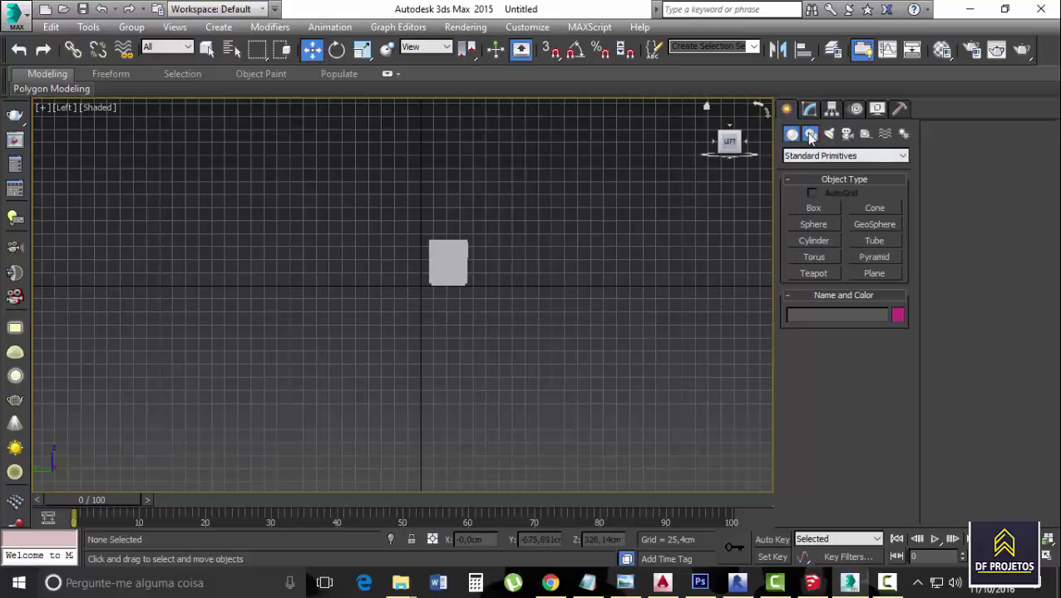
left_click(810, 135)
left_click(814, 220)
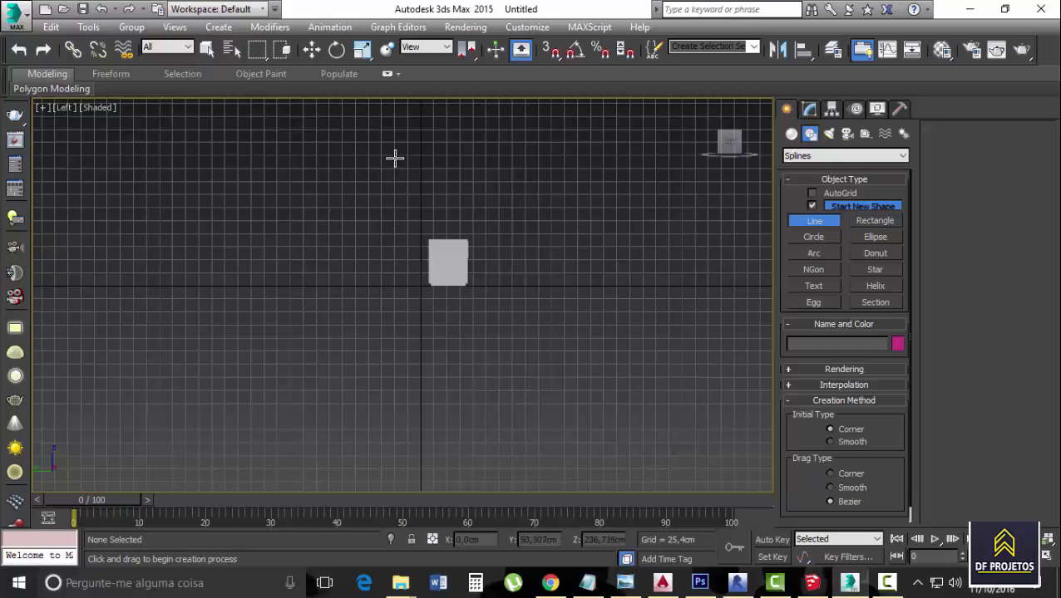
left_click(394, 126)
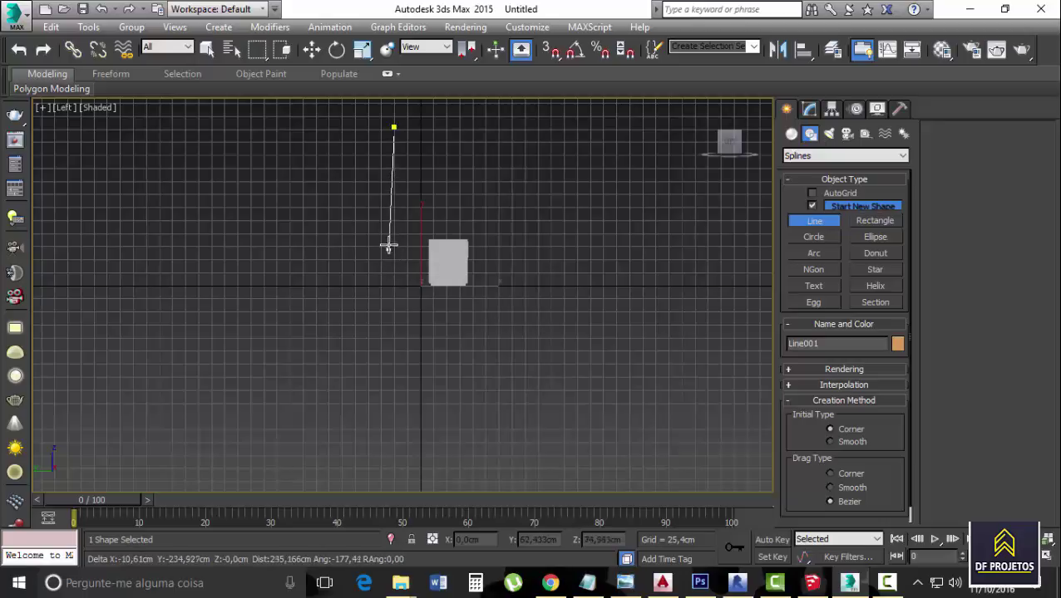
left_click(389, 244)
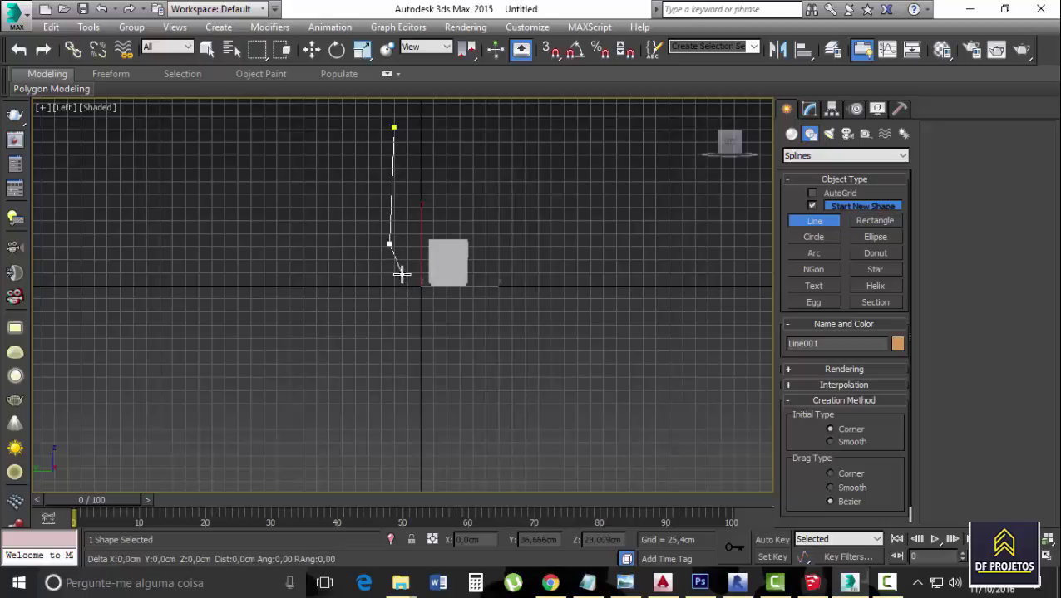
left_click(402, 275)
left_click(424, 293)
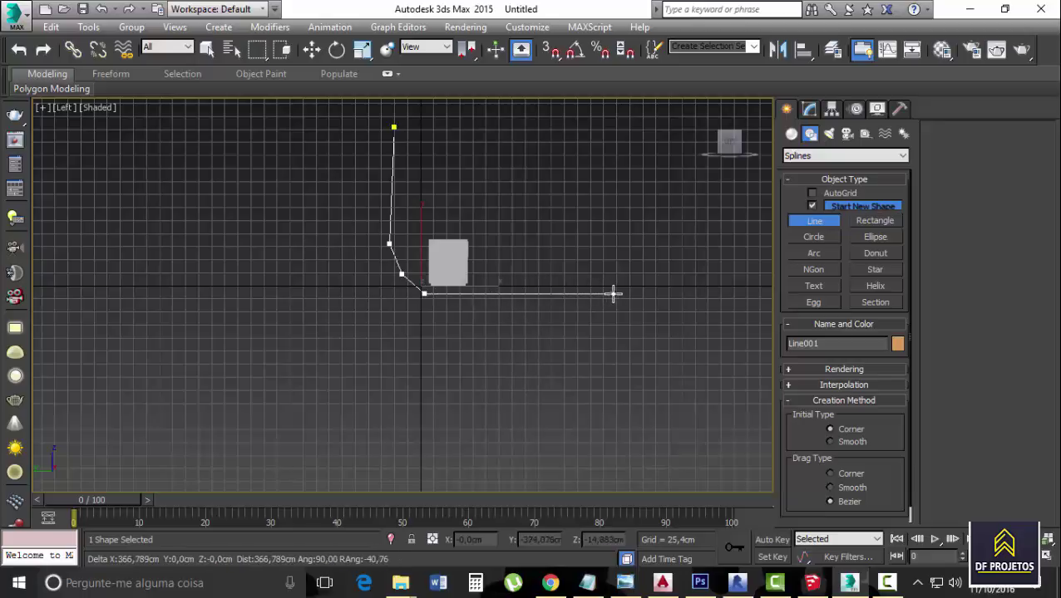
left_click(714, 294)
right_click(715, 295)
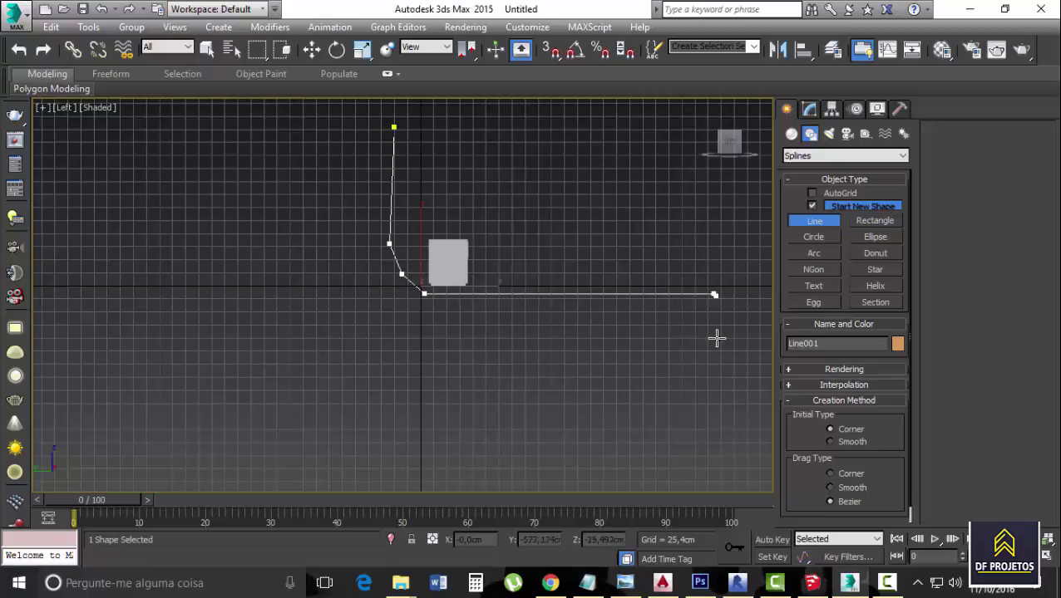
right_click(601, 213)
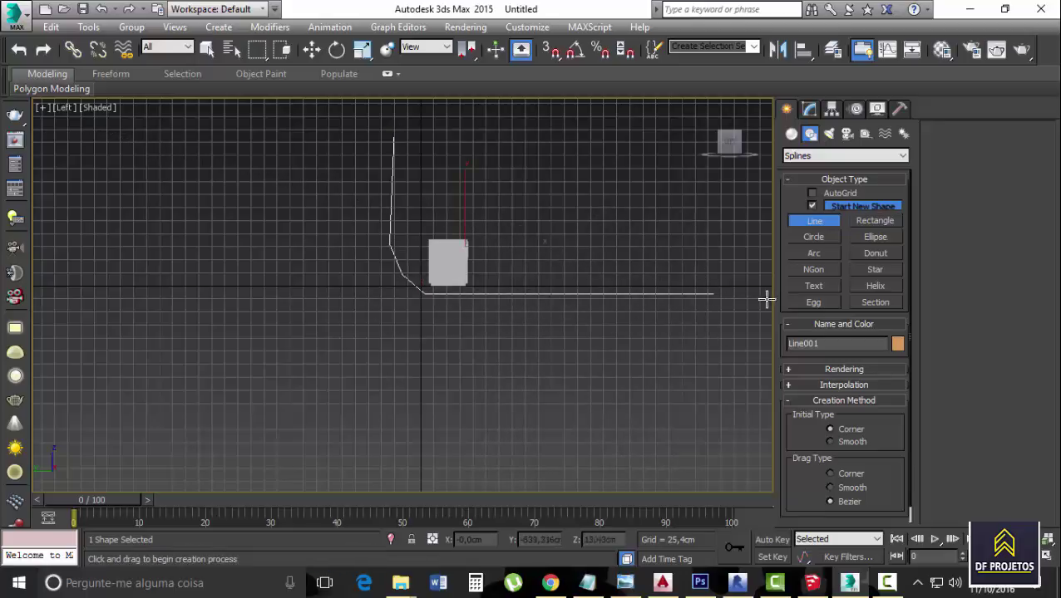
- Enable the line's thickness in the renderer and viewport with a rectangular cross-section
left_click(852, 369)
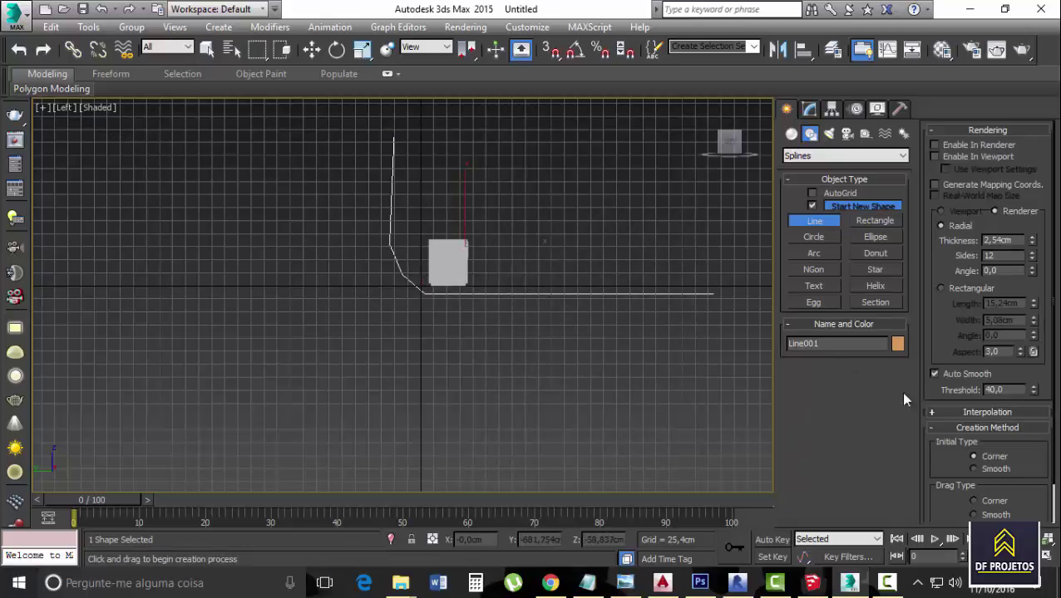
left_click(935, 146)
left_click(935, 157)
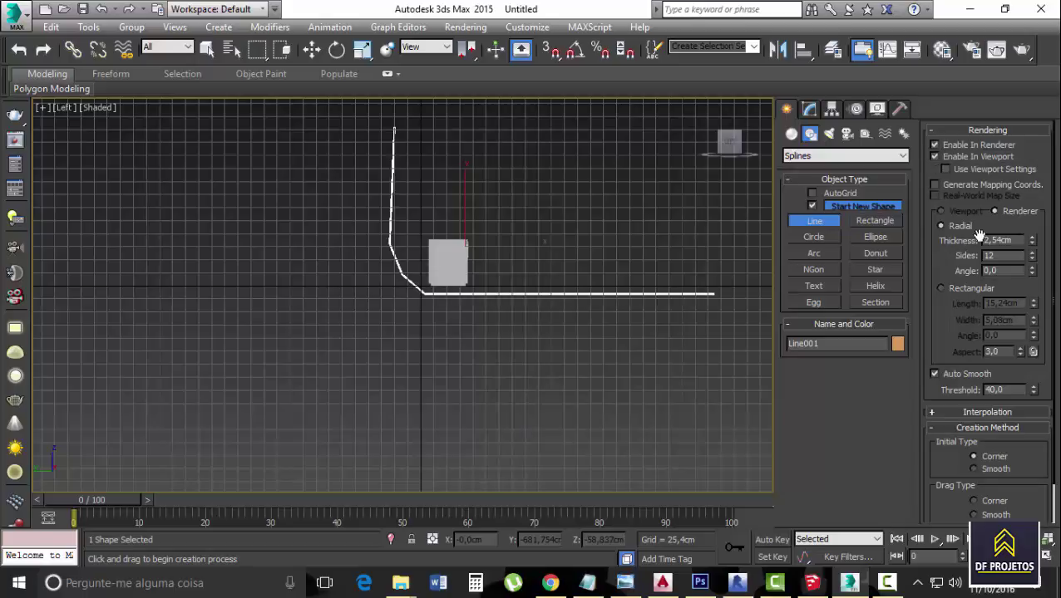
left_click(941, 289)
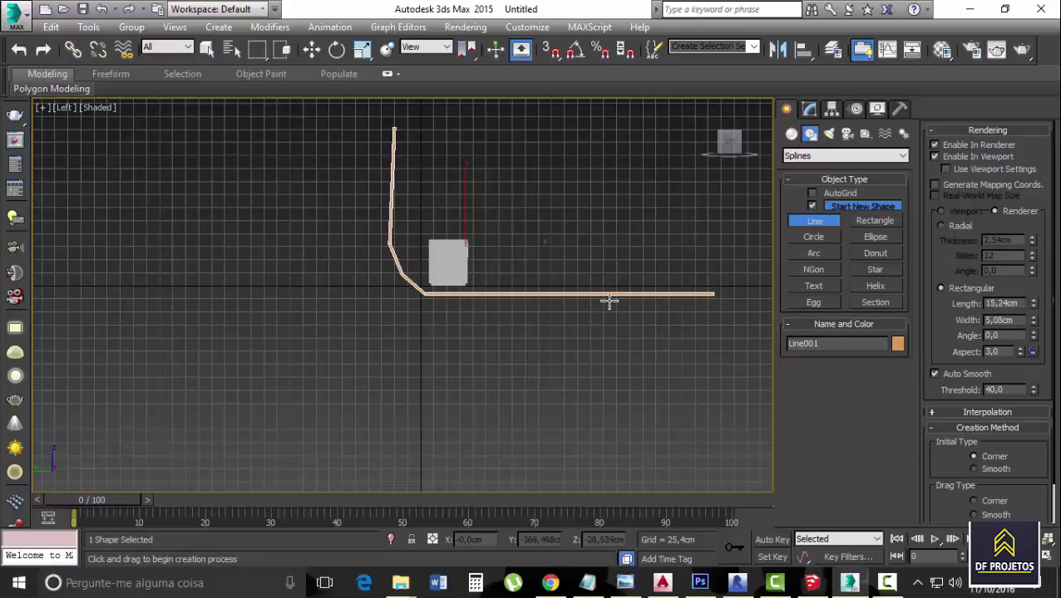
- Examine the thickened line around the rack in perspective, and turn off its renderer and viewport thickness
key("p")
scroll(609, 302, "down", 5)
middle_click_drag(634, 315, 500, 384)
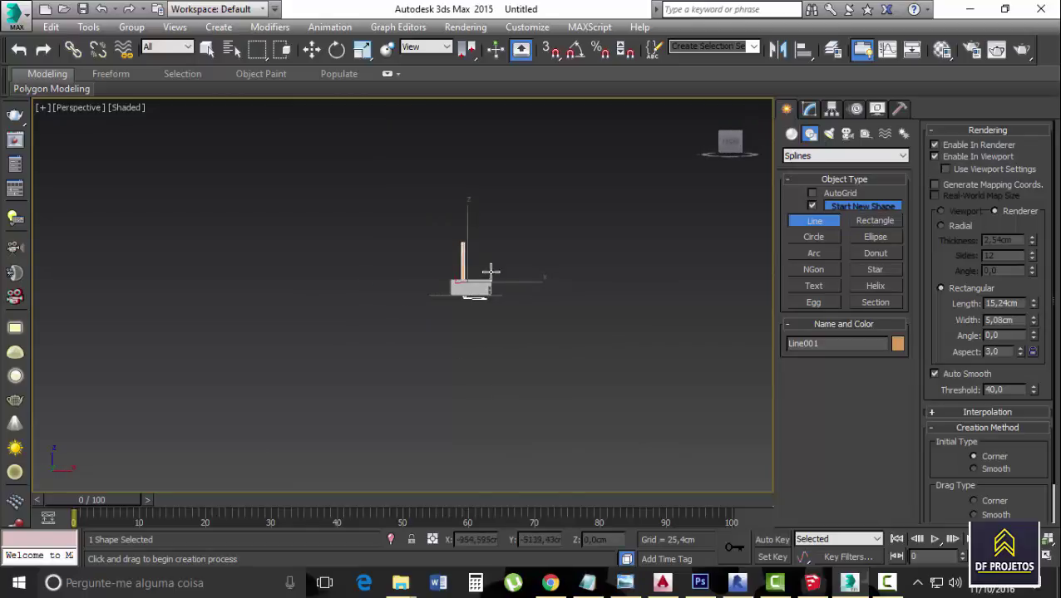
scroll(423, 346, "up", 8)
scroll(426, 387, "down", 5)
middle_click_drag(426, 388, 241, 490, "alt")
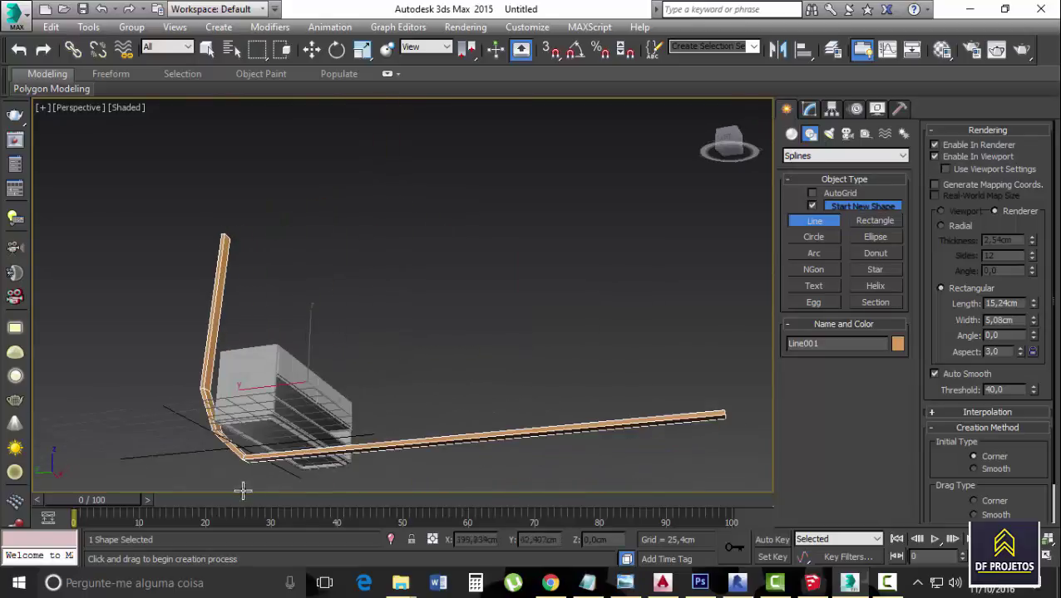
scroll(188, 420, "up", 6)
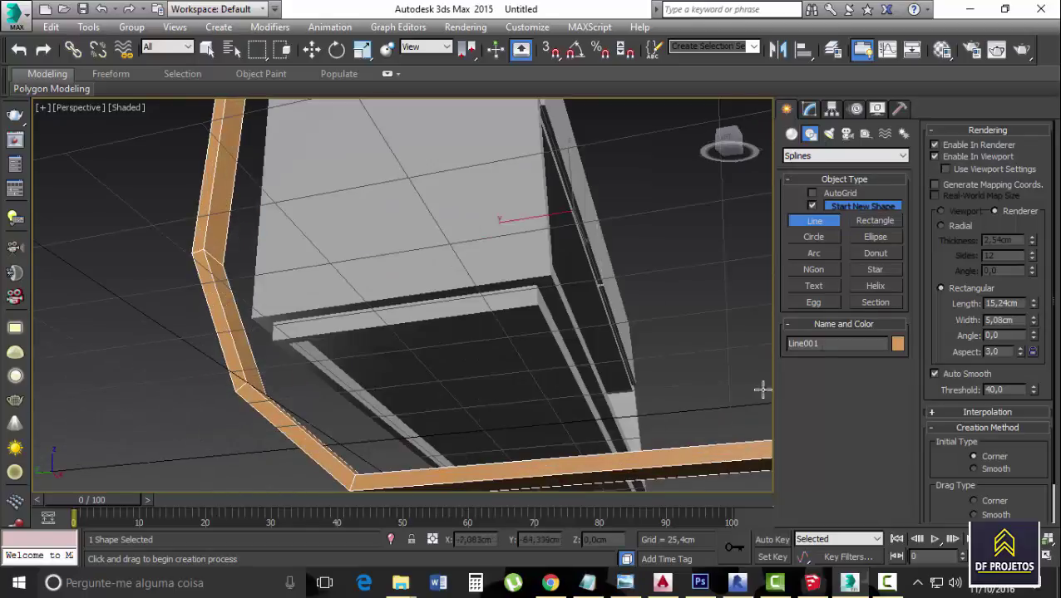
left_click(935, 156)
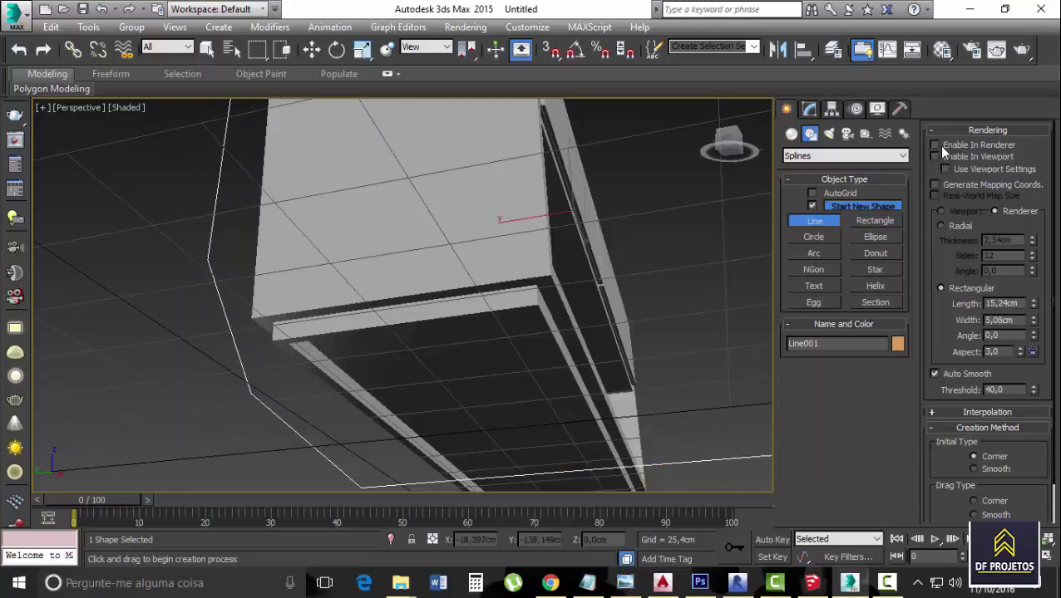
left_click(935, 145)
left_click(222, 314)
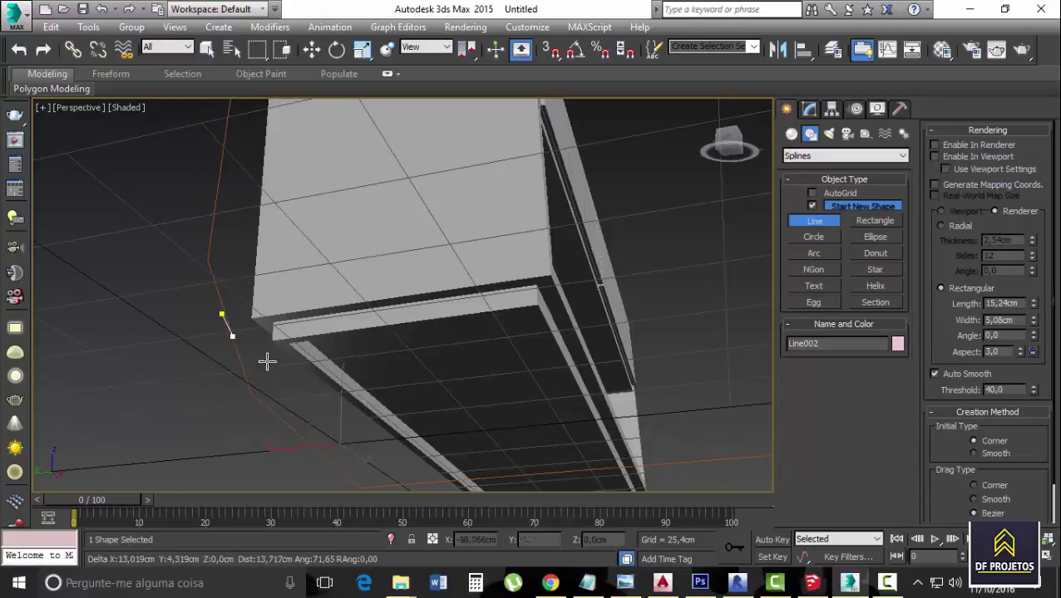
right_click(100, 244)
middle_click_drag(99, 244, 208, 280, "alt")
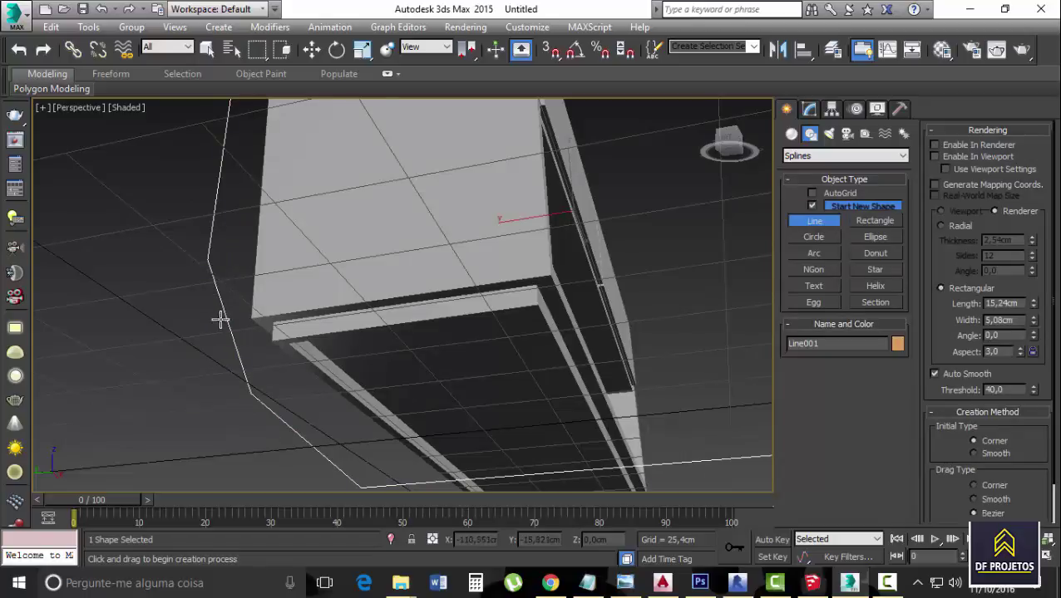
- In the left view, edit the line's vertices and fillet the two lower corners into a smooth curve
key("l")
scroll(424, 301, "up", 6)
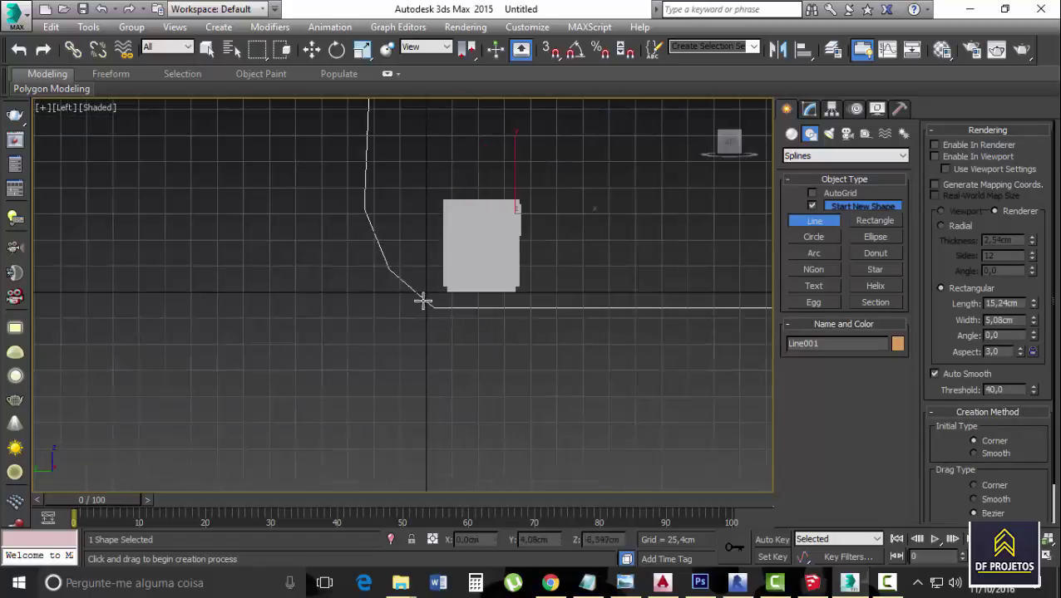
left_click(810, 109)
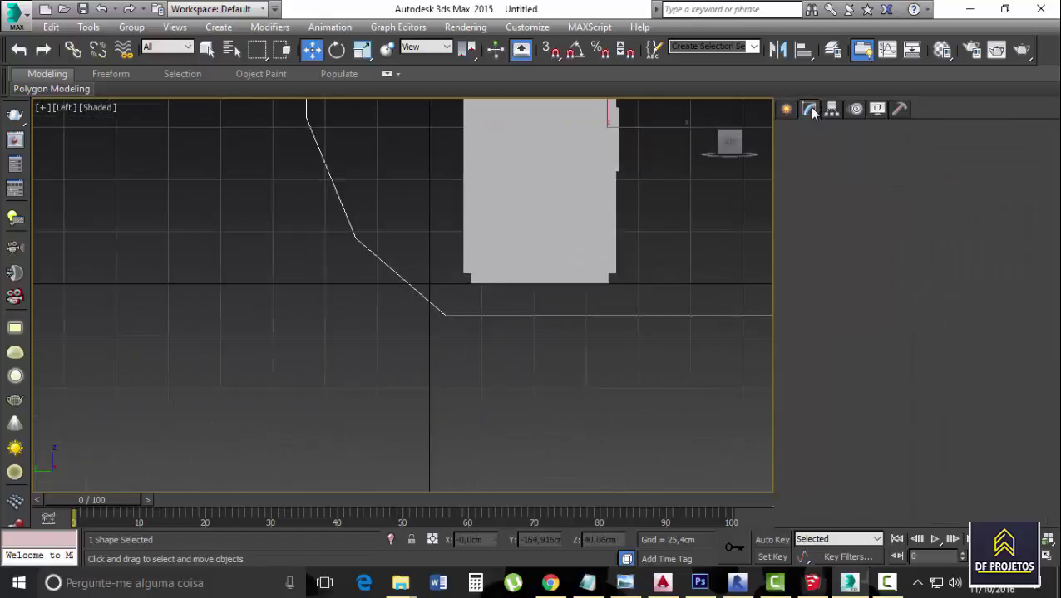
left_click(968, 168)
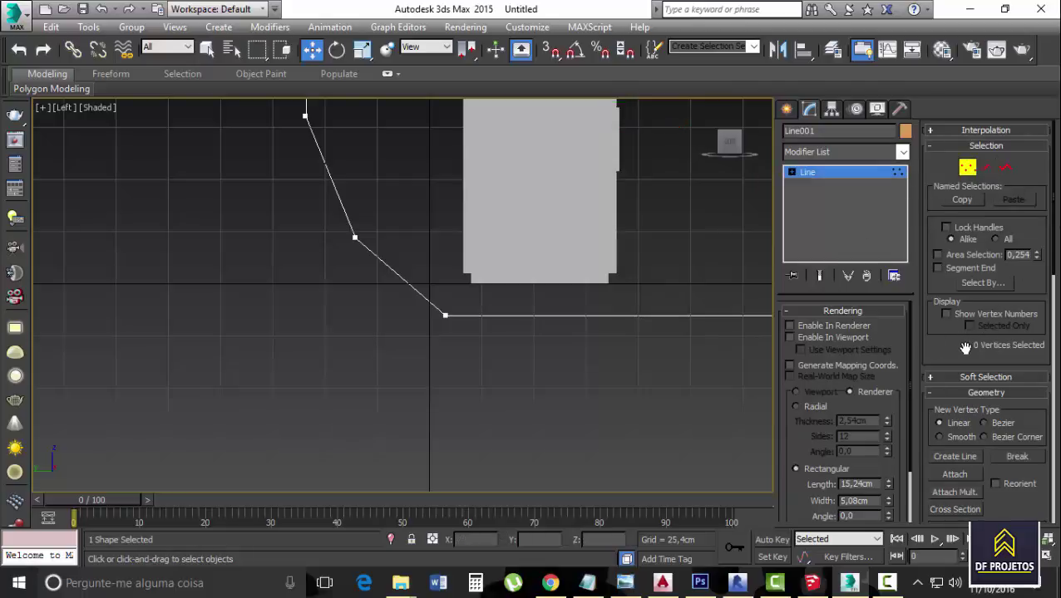
scroll(981, 368, "down", 3)
scroll(981, 368, "down", 5)
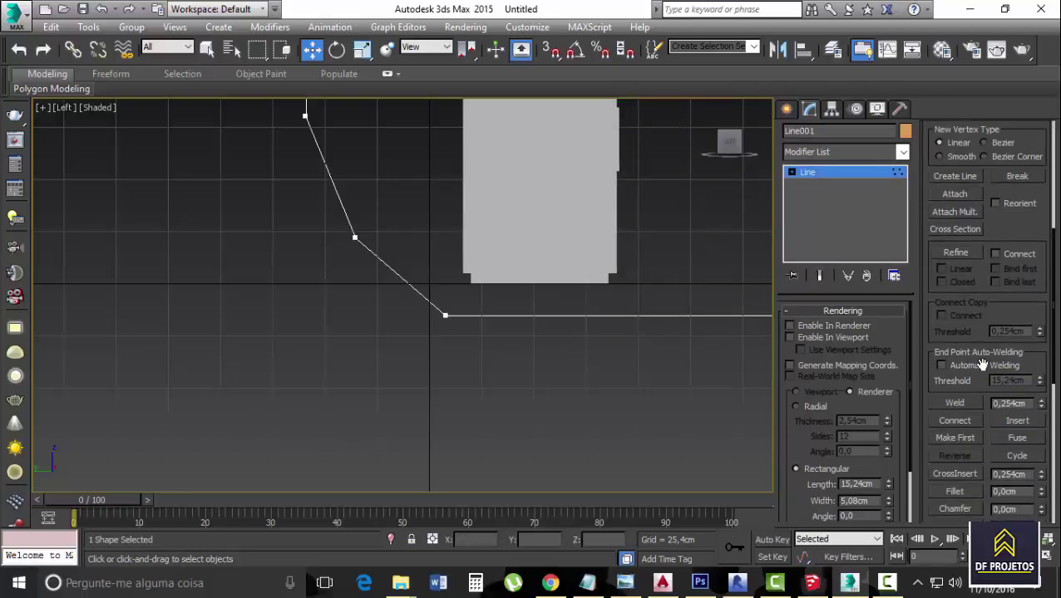
scroll(981, 391, "down", 3)
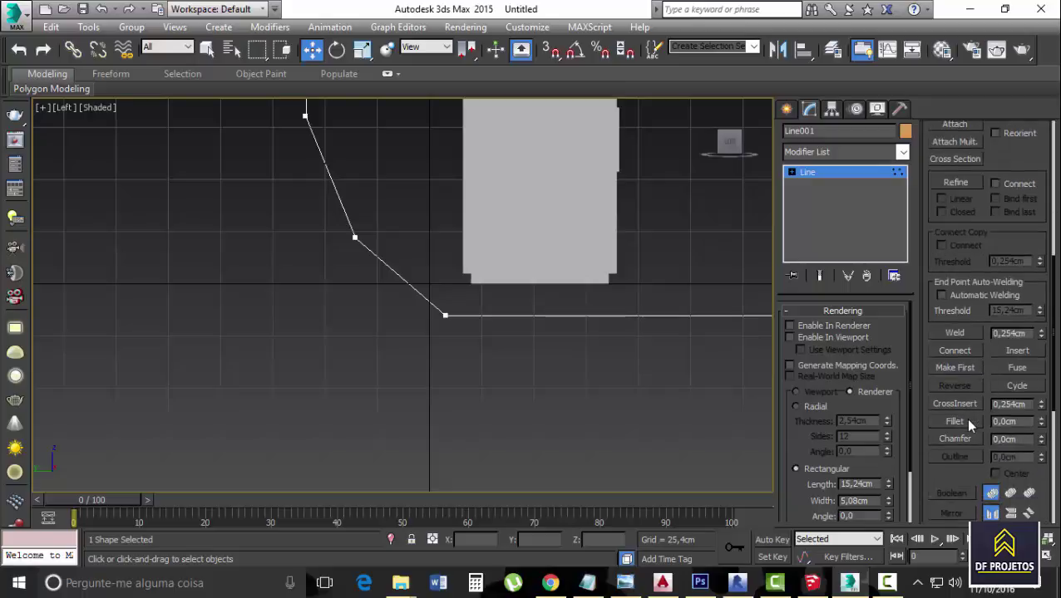
left_click(966, 422)
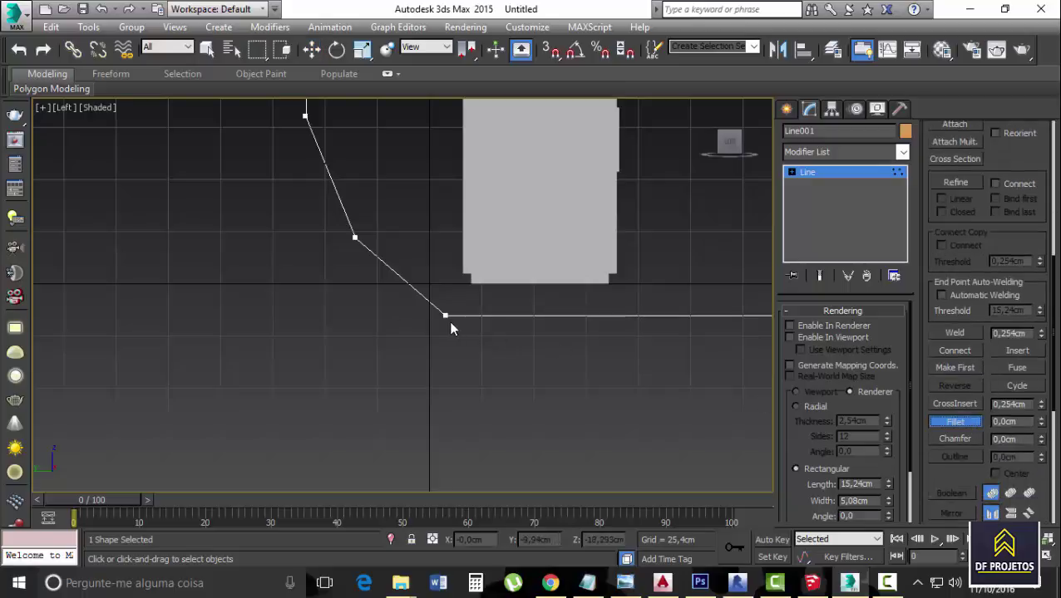
left_click_drag(445, 313, 329, 194)
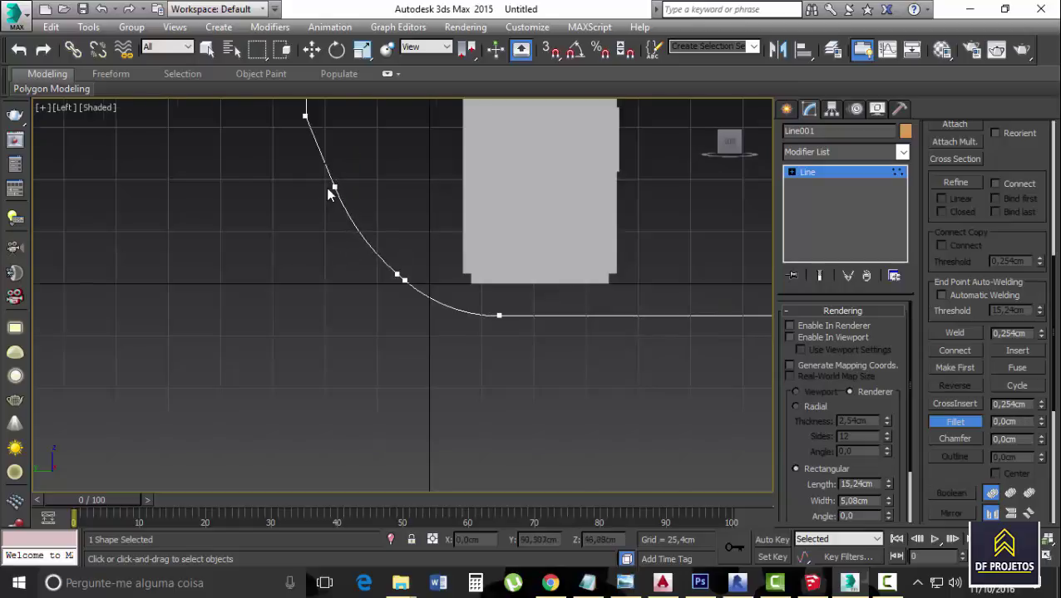
- Fillet the line's remaining upper corner vertex, where the back wall meets the first slanted segment
middle_click_drag(329, 193, 377, 301)
scroll(369, 221, "up", 3)
left_click_drag(341, 232, 339, 150)
scroll(386, 229, "down", 5)
scroll(382, 214, "up", 4)
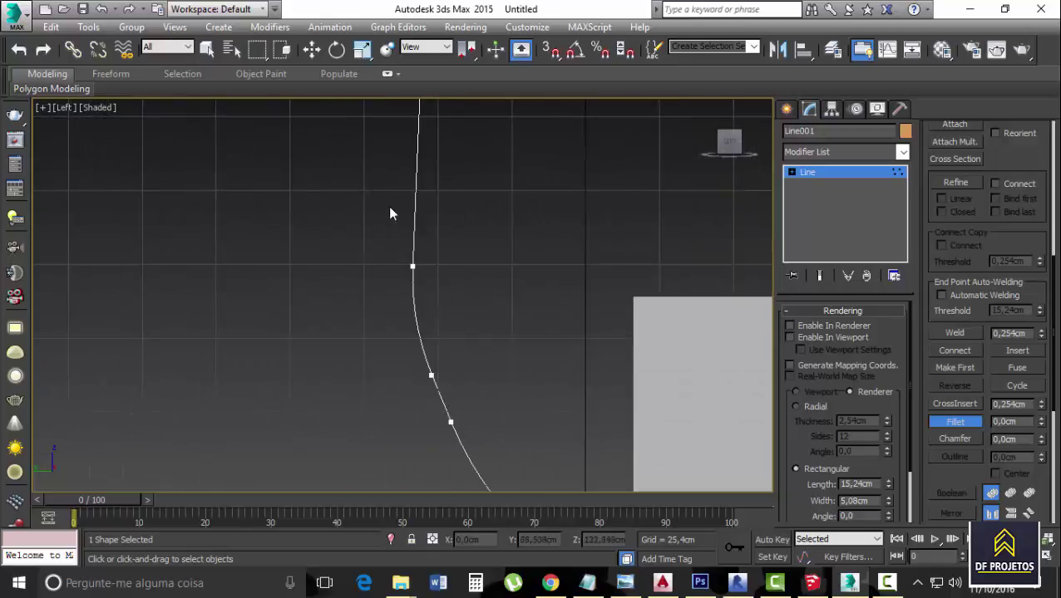
scroll(390, 213, "down", 3)
scroll(968, 274, "up", 8)
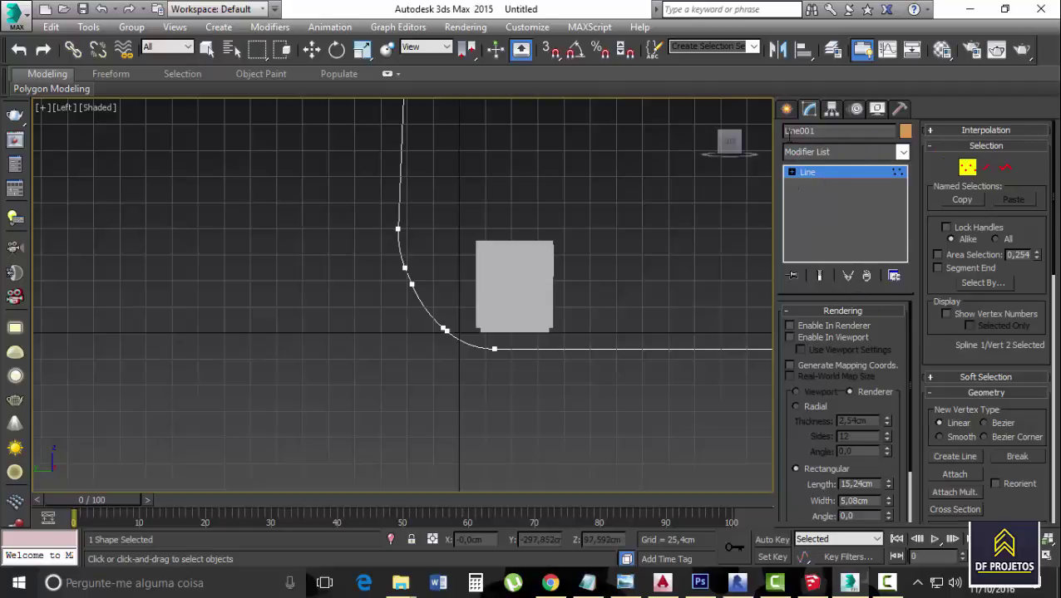
- Finish vertex editing and enable the line's rectangular thickness in the renderer and viewport
left_click(787, 109)
left_click(809, 109)
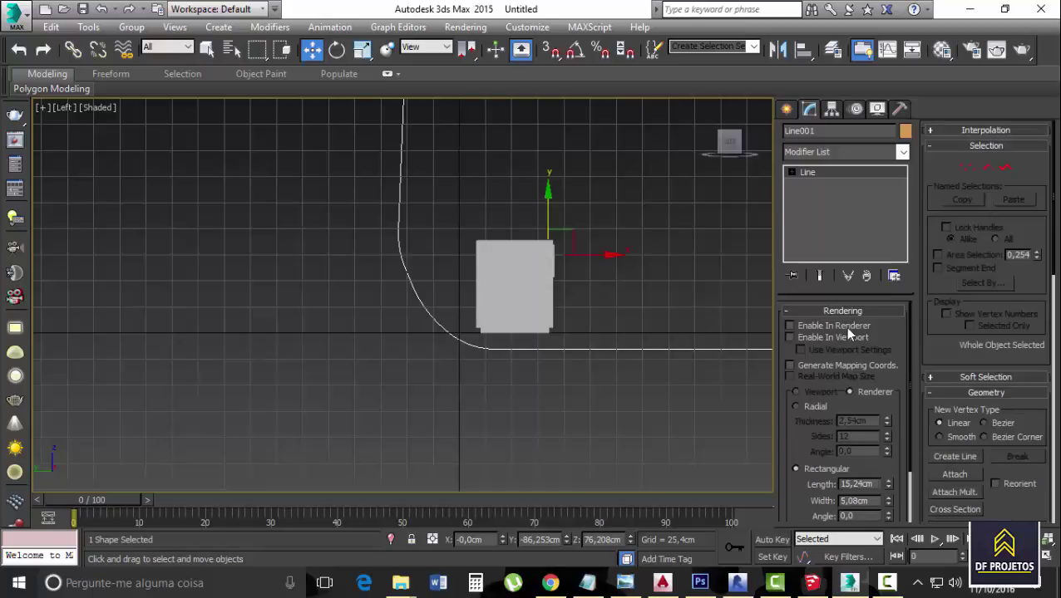
left_click(840, 327)
left_click(836, 338)
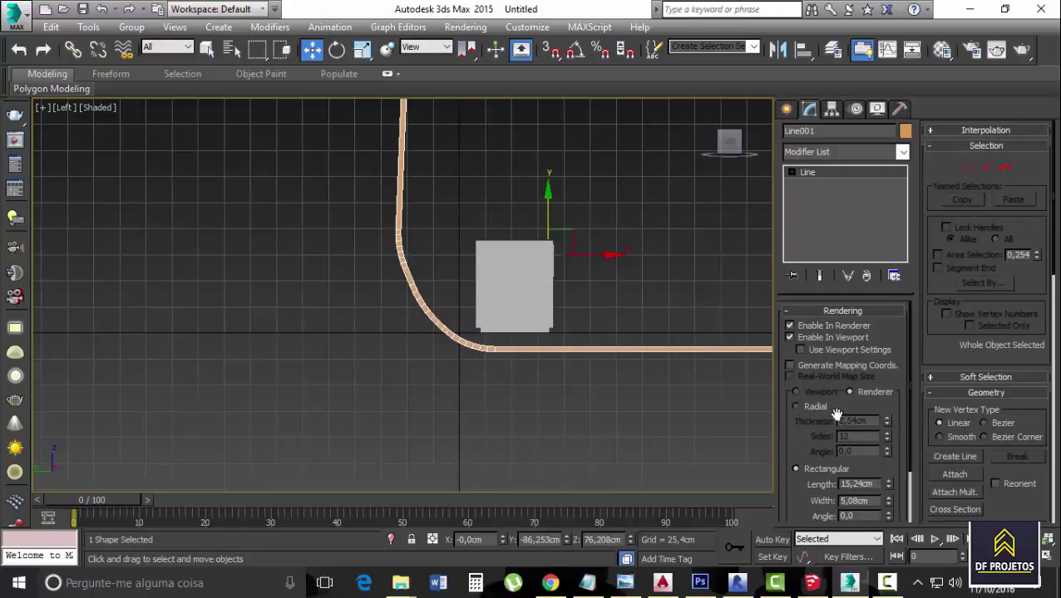
- In perspective, scale the thickened line along the X axis into a wide backdrop extending far past both sides of the rack
scroll(565, 373, "down", 4)
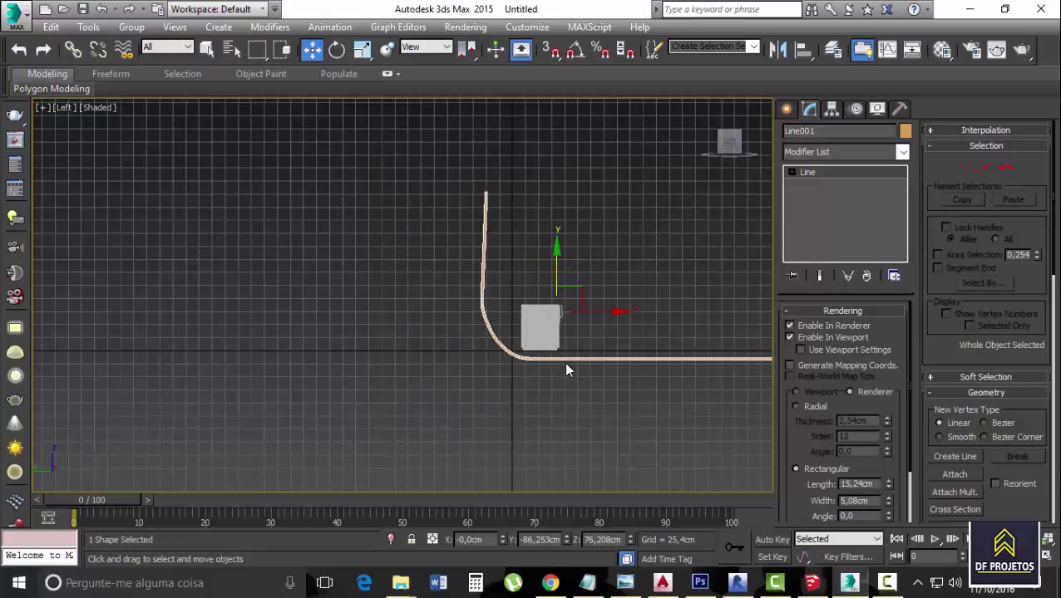
scroll(687, 337, "down", 2)
key("p")
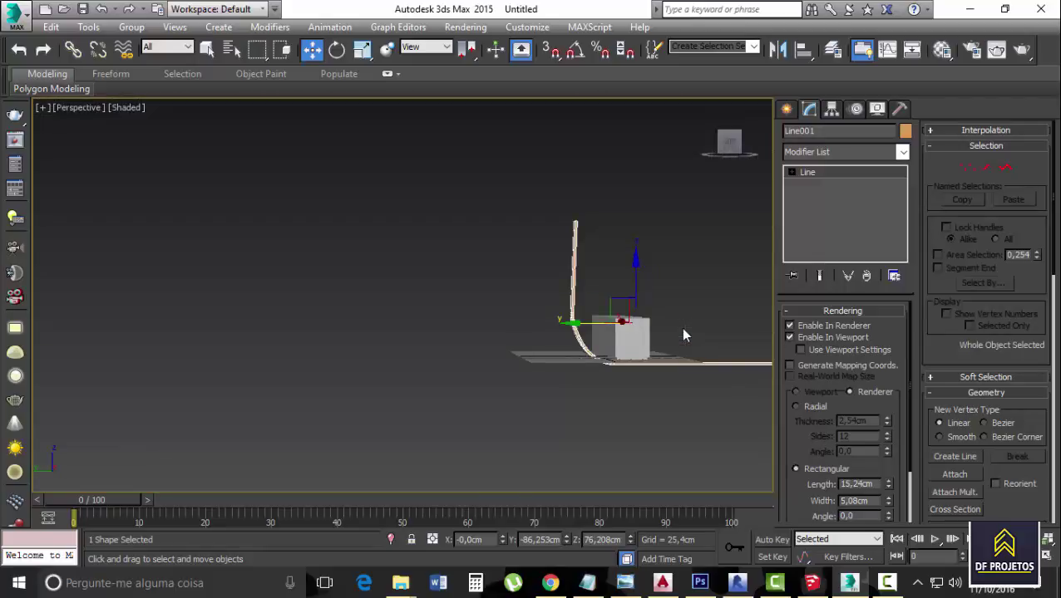
middle_click_drag(683, 336, 417, 337, "alt")
scroll(520, 305, "up", 3)
scroll(520, 305, "down", 1)
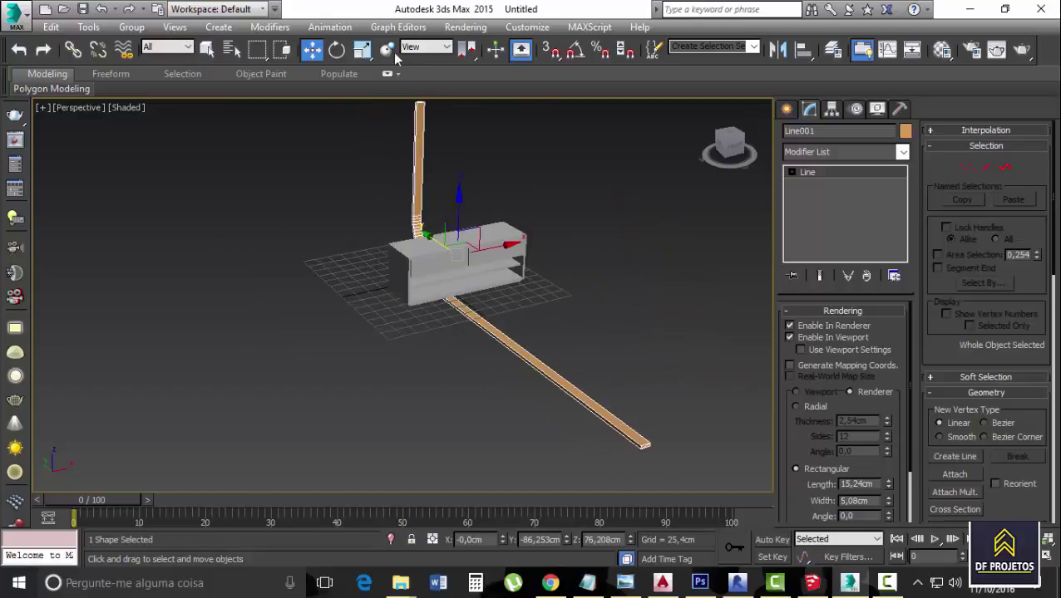
left_click(364, 50)
scroll(478, 301, "down", 6)
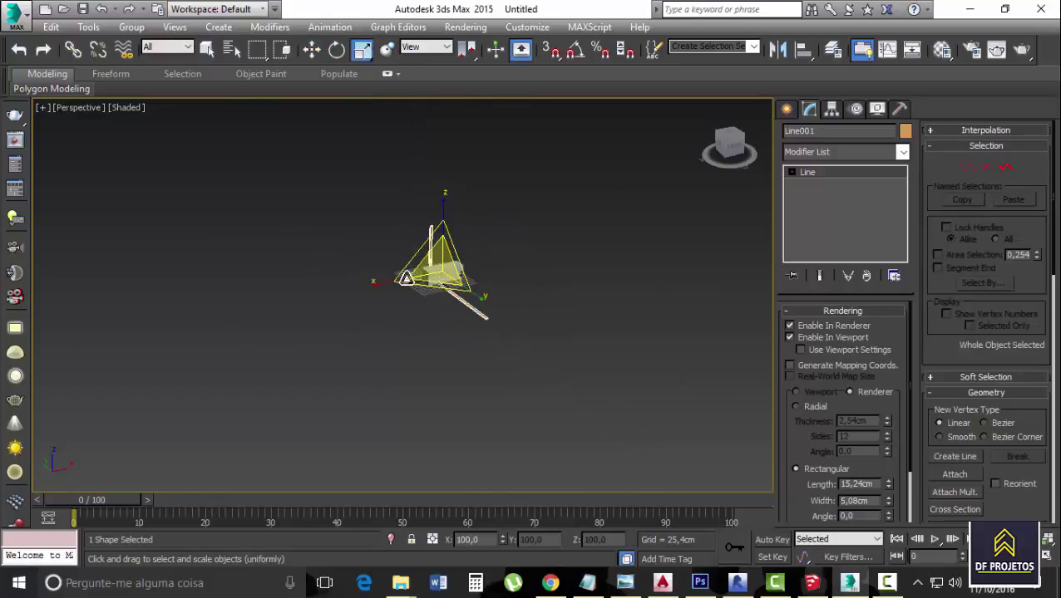
left_click_drag(380, 285, 319, 320)
left_click_drag(374, 284, 451, 266)
- Scale the backdrop's height along the Z axis to about 215%
left_click(443, 220)
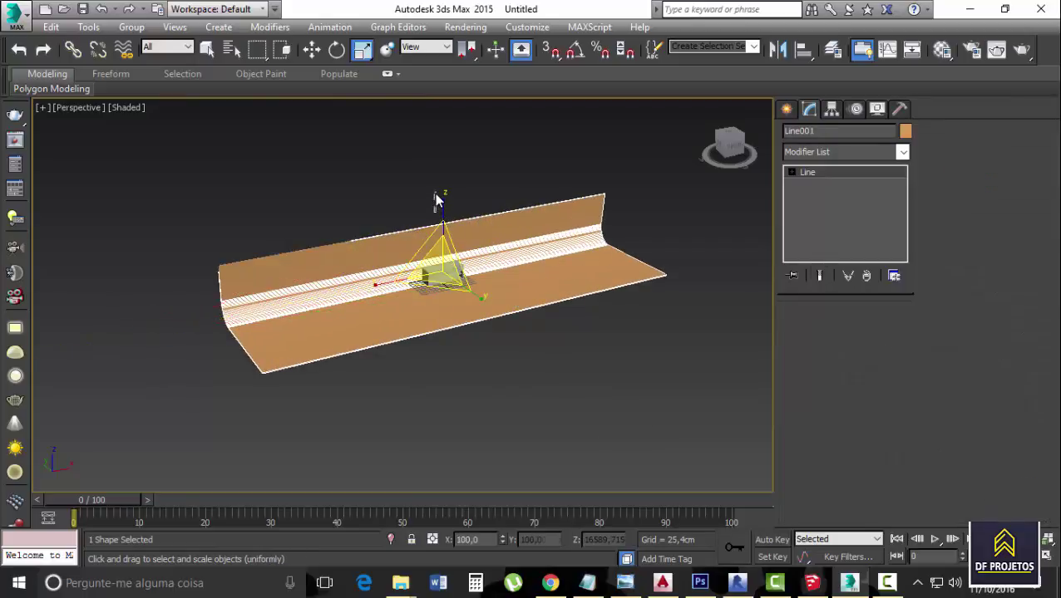
left_click_drag(447, 222, 434, 158)
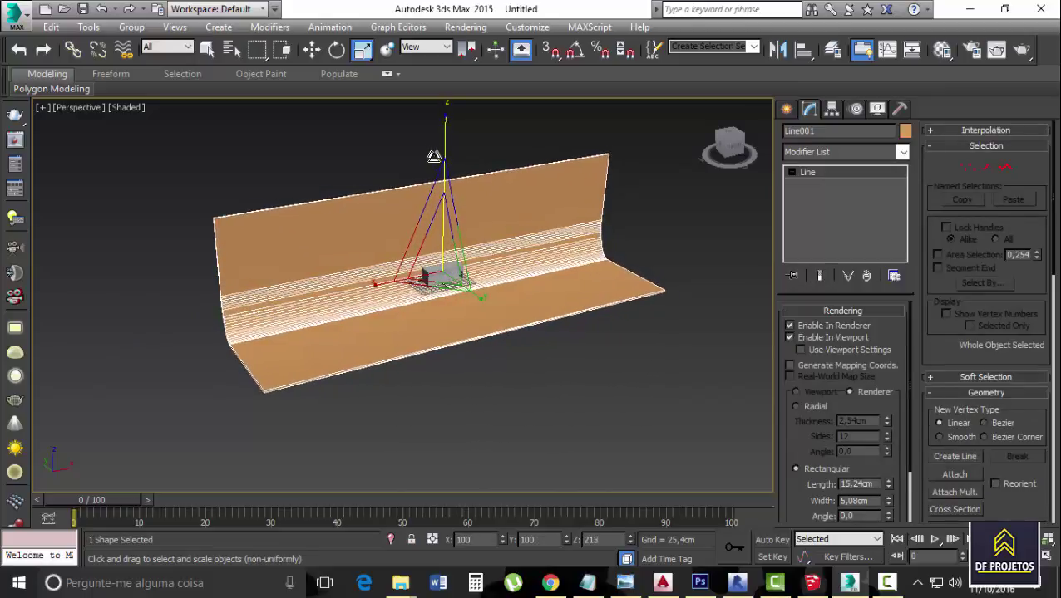
left_click_drag(440, 245, 546, 318)
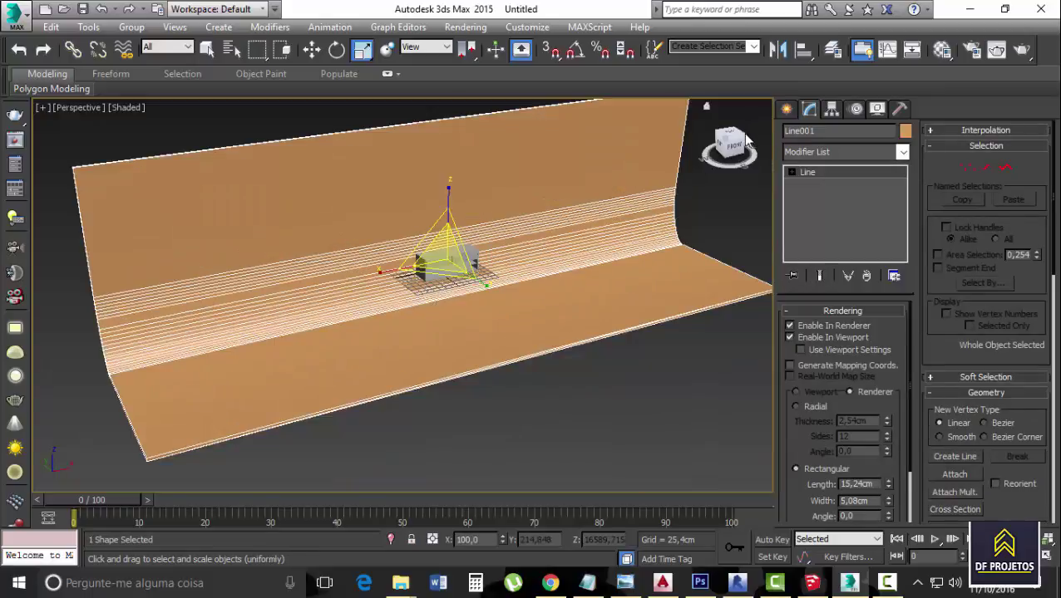
- In a wireframe front view, raise the backdrop until its floor lies just under the rack's base, and deselect it
left_click(738, 166)
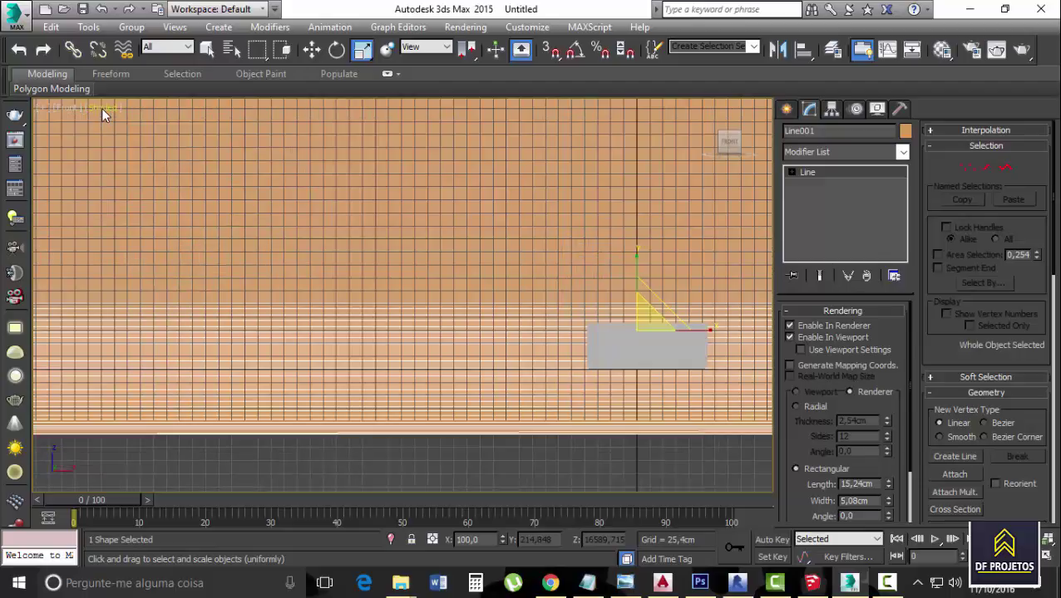
left_click(102, 109)
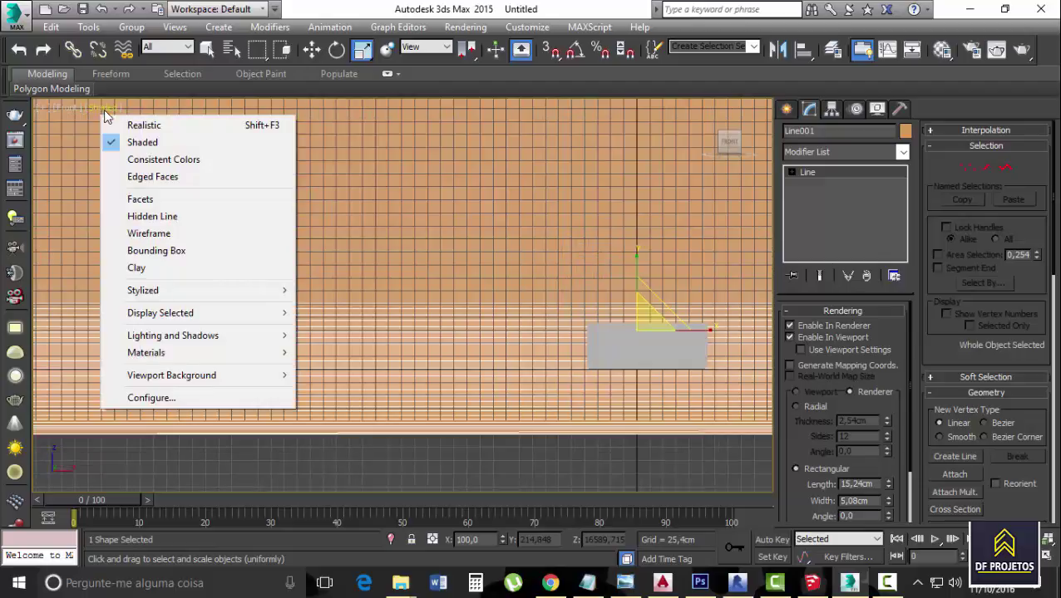
left_click(148, 233)
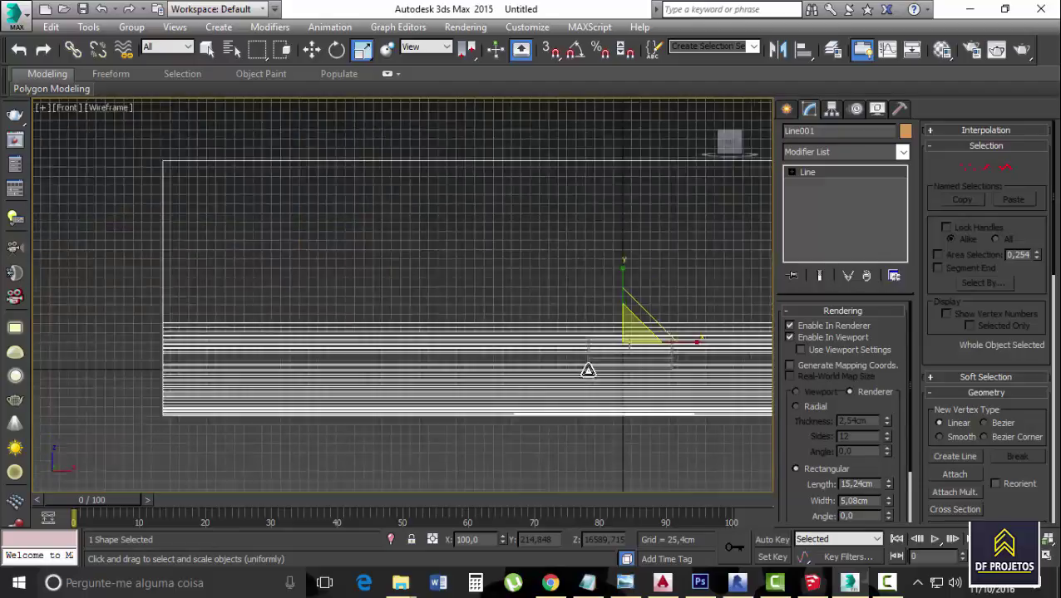
middle_click_drag(587, 372, 441, 330)
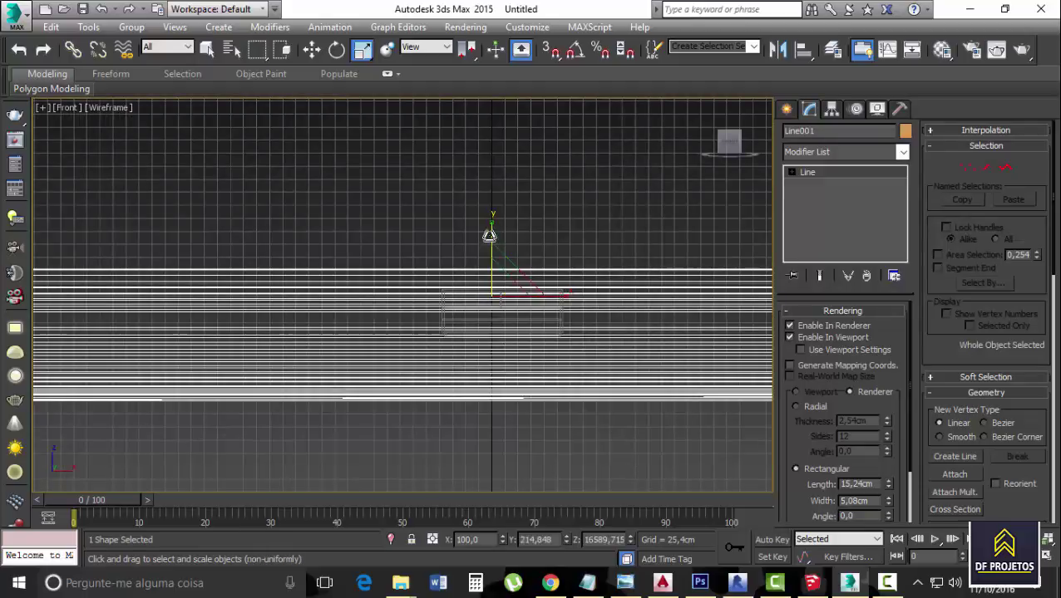
left_click(312, 50)
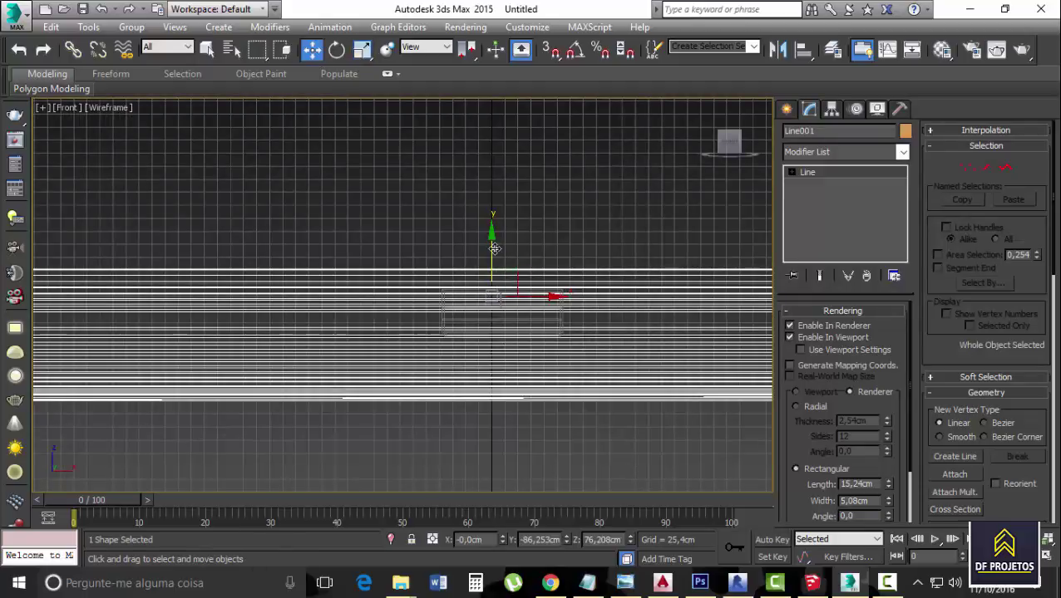
left_click_drag(493, 248, 487, 194)
left_click(492, 380)
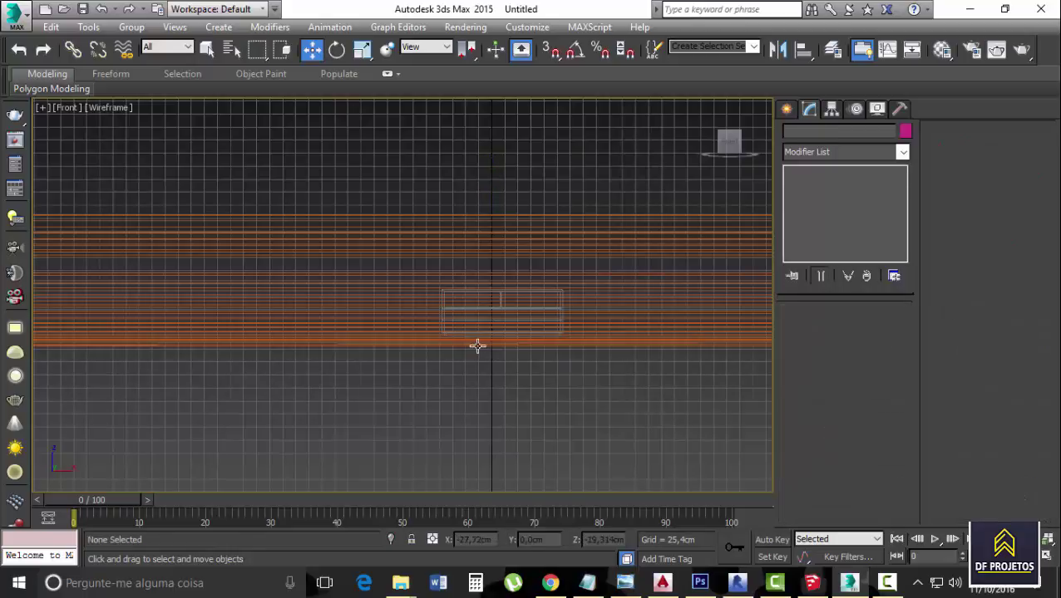
- Examine how the rack sits against the raised backdrop, from the front and in perspective
scroll(476, 341, "down", 1)
scroll(481, 342, "up", 2)
scroll(486, 343, "down", 4)
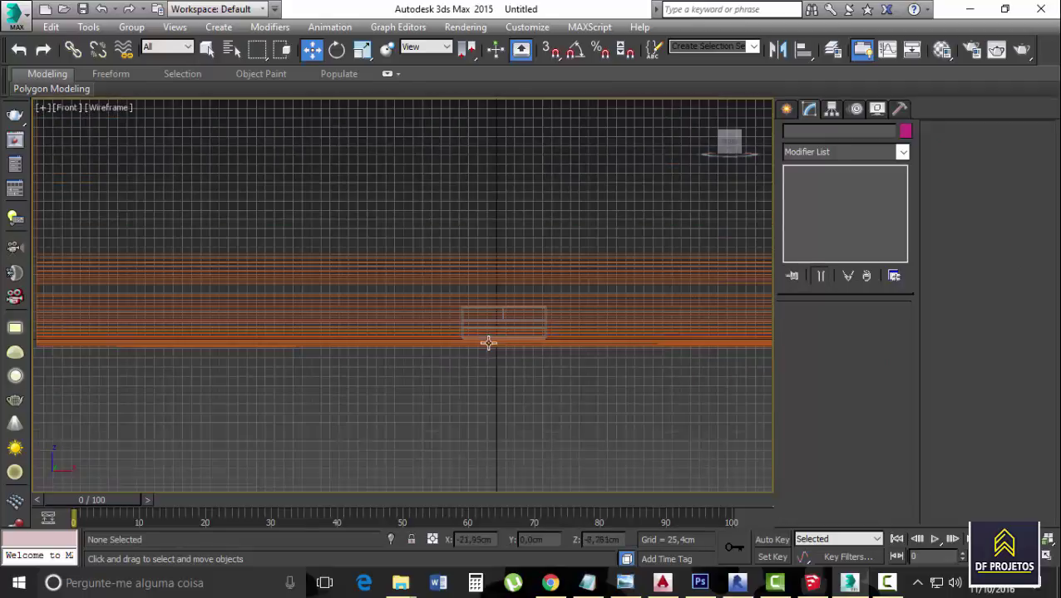
key("p")
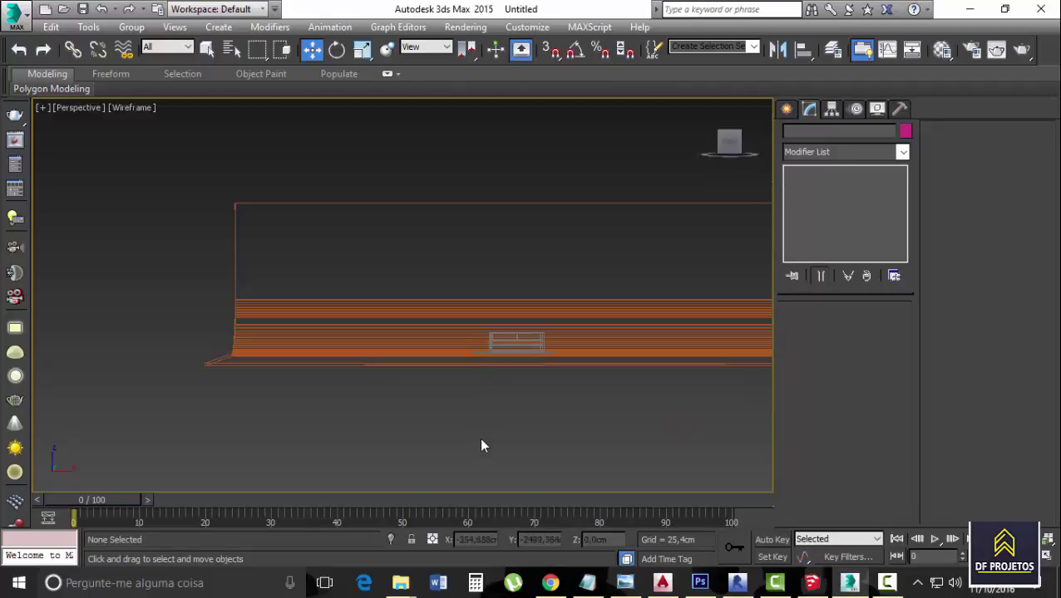
scroll(496, 445, "up", 3)
middle_click_drag(412, 374, 338, 329, "alt")
scroll(255, 305, "up", 3)
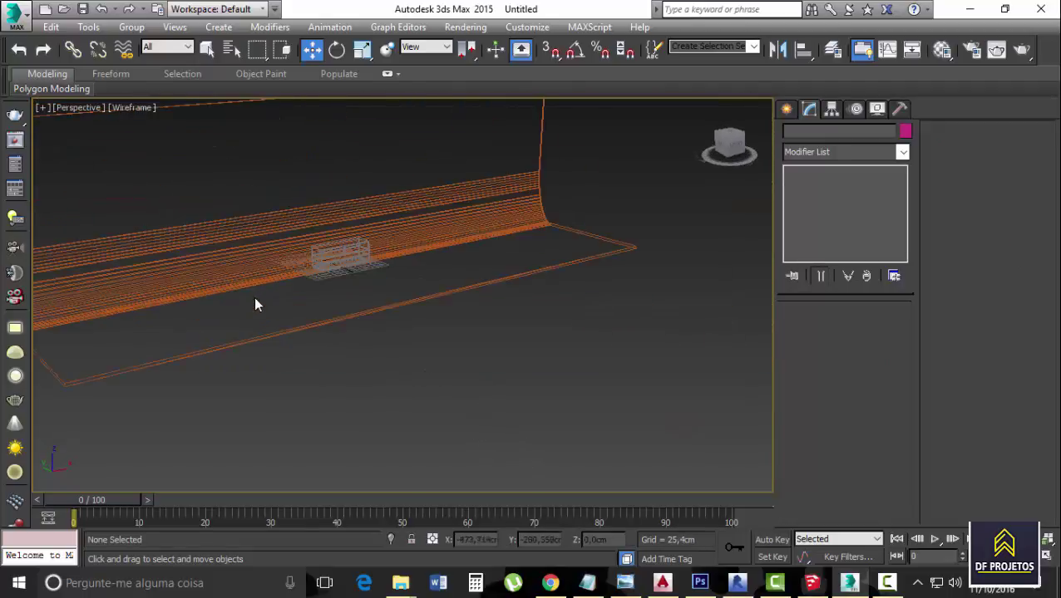
middle_click_drag(255, 305, 443, 282, "alt")
scroll(428, 248, "up", 2)
scroll(428, 246, "down", 2)
middle_click_drag(428, 246, 399, 224, "alt")
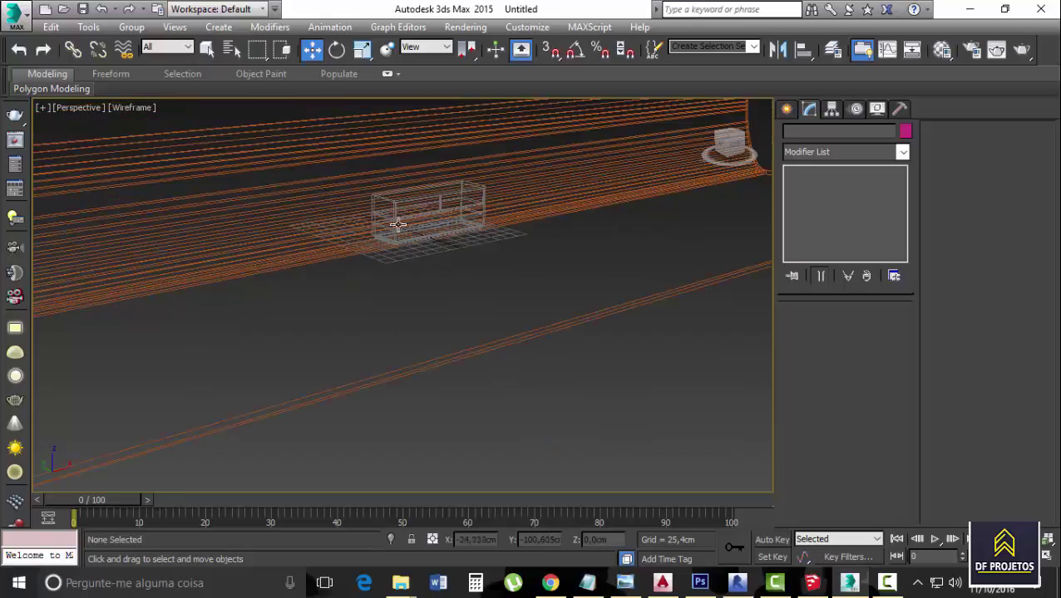
- Set the perspective view's display style to Shaded
left_click(136, 108)
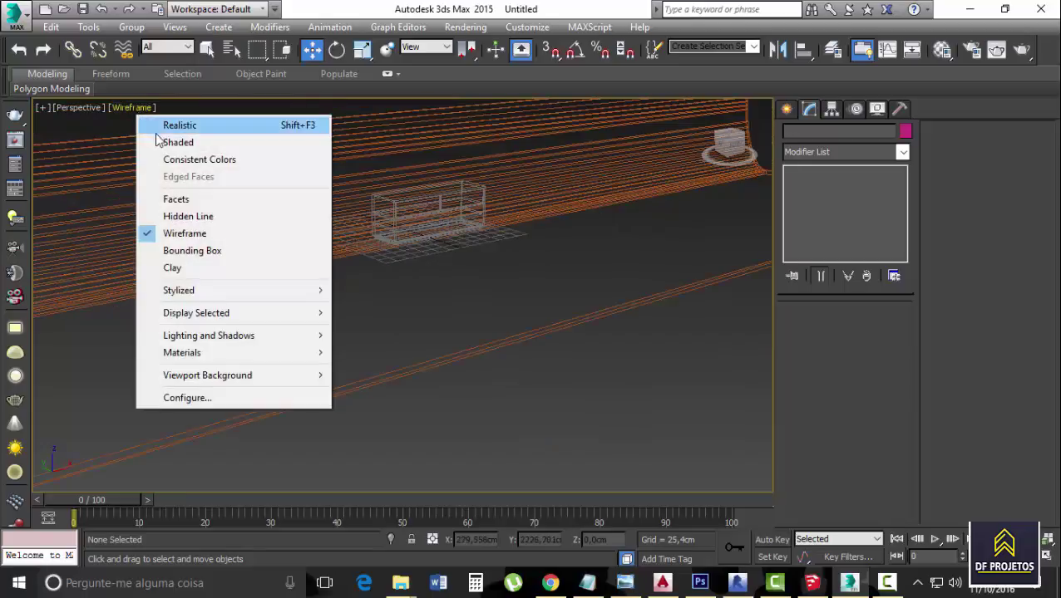
left_click(166, 142)
scroll(401, 206, "up", 5)
scroll(401, 206, "down", 5)
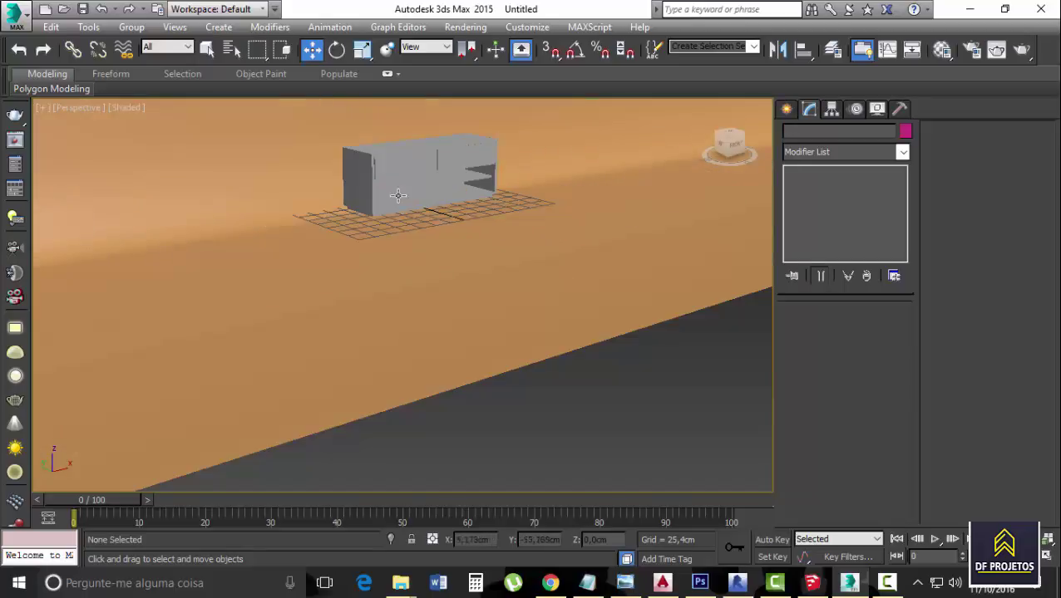
- Lower the RACK group along Z to about 34.61 cm so it rests on the backdrop's floor
left_click(403, 177)
scroll(410, 176, "up", 3)
scroll(410, 175, "down", 2)
middle_click_drag(410, 175, 431, 201)
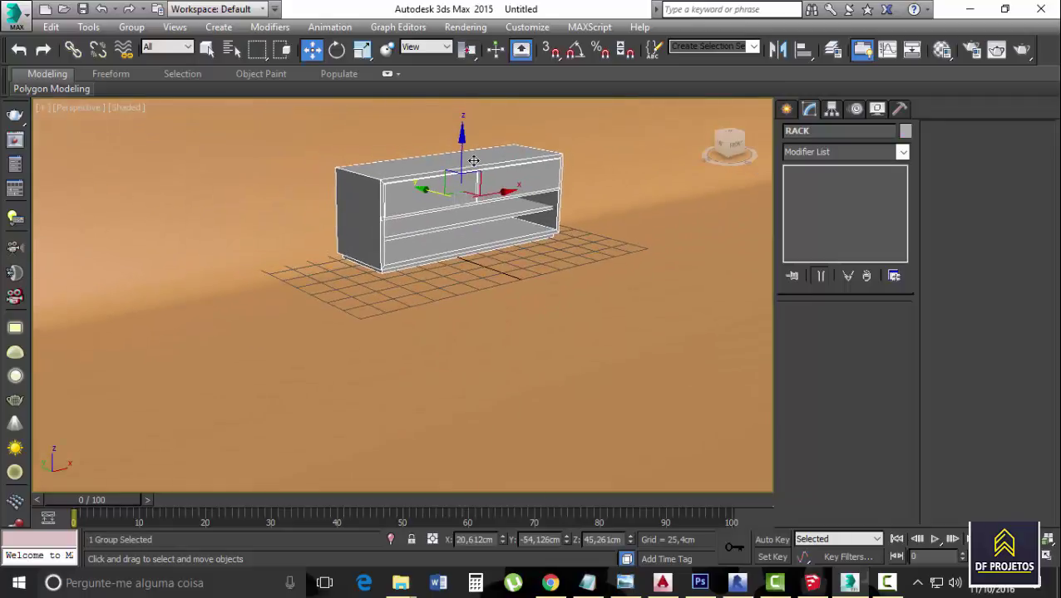
mouse_move(461, 158)
left_mouse_down()
mouse_move(466, 171)
mouse_move(473, 164)
left_mouse_up()
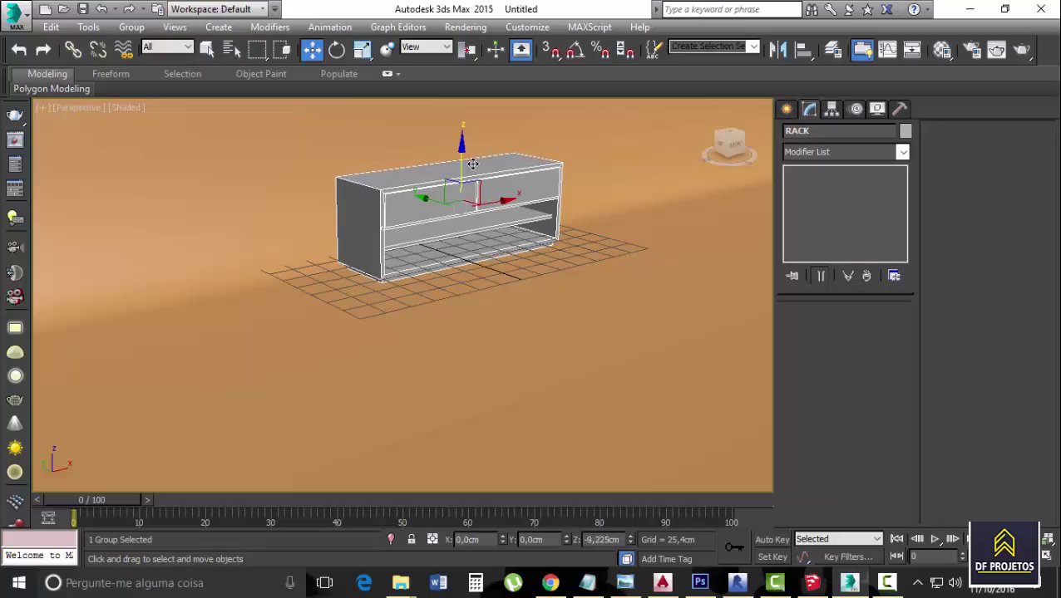
left_click_drag(472, 164, 480, 164)
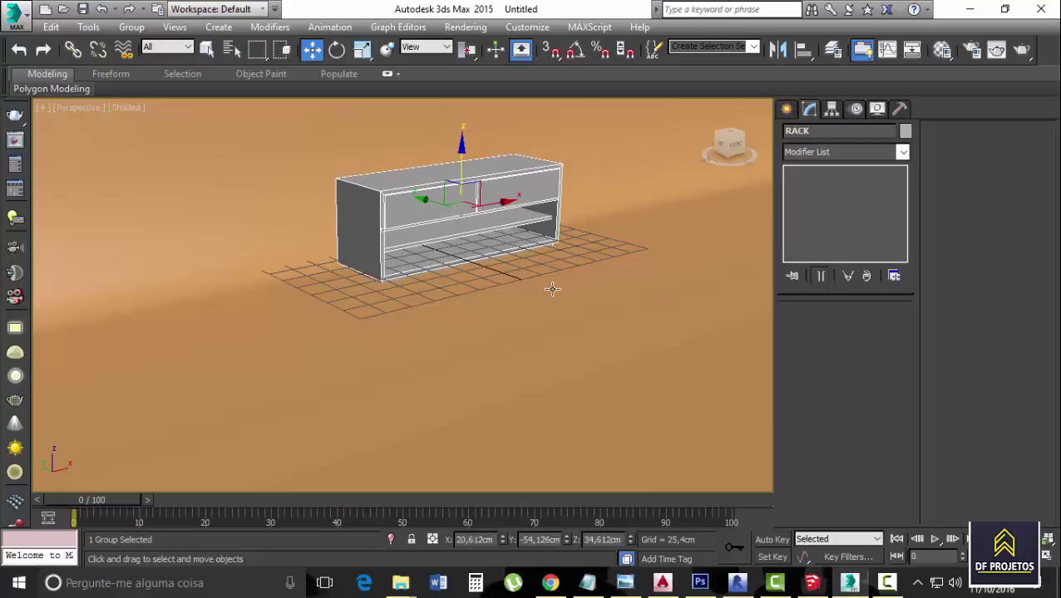
- Bring the whole backdrop into view and select it
scroll(552, 289, "down", 10)
scroll(564, 316, "up", 8)
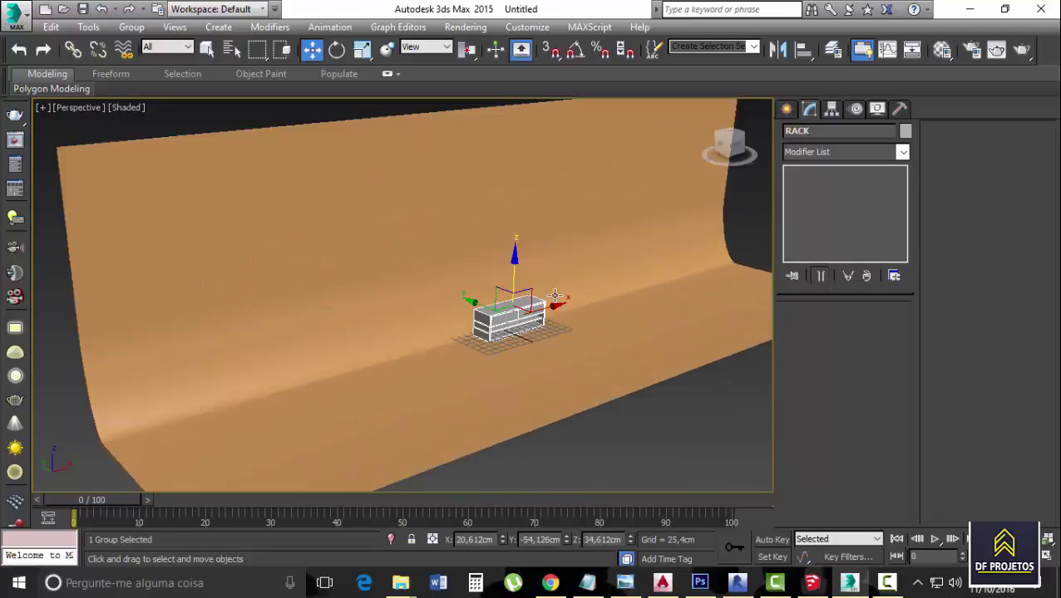
left_click(667, 331)
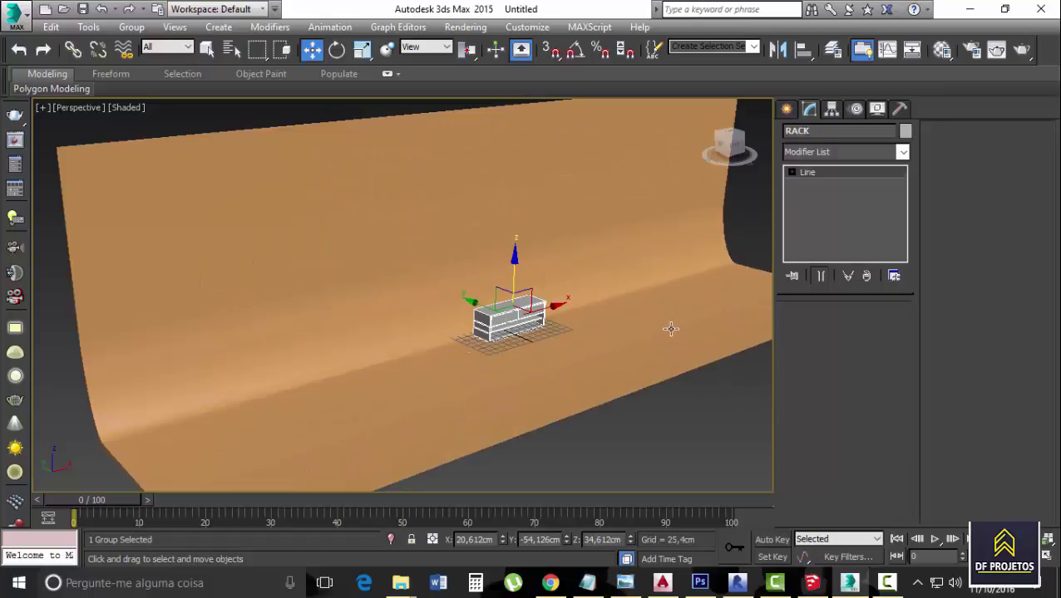
- Set the backdrop's object color to the light gray custom swatch beside black
left_click(904, 133)
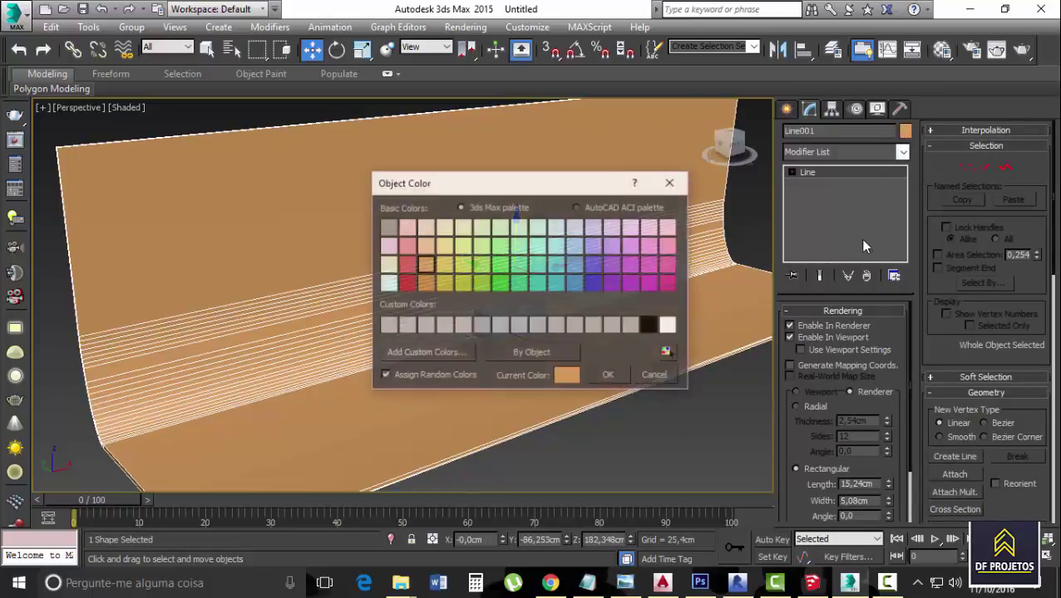
left_click(630, 325)
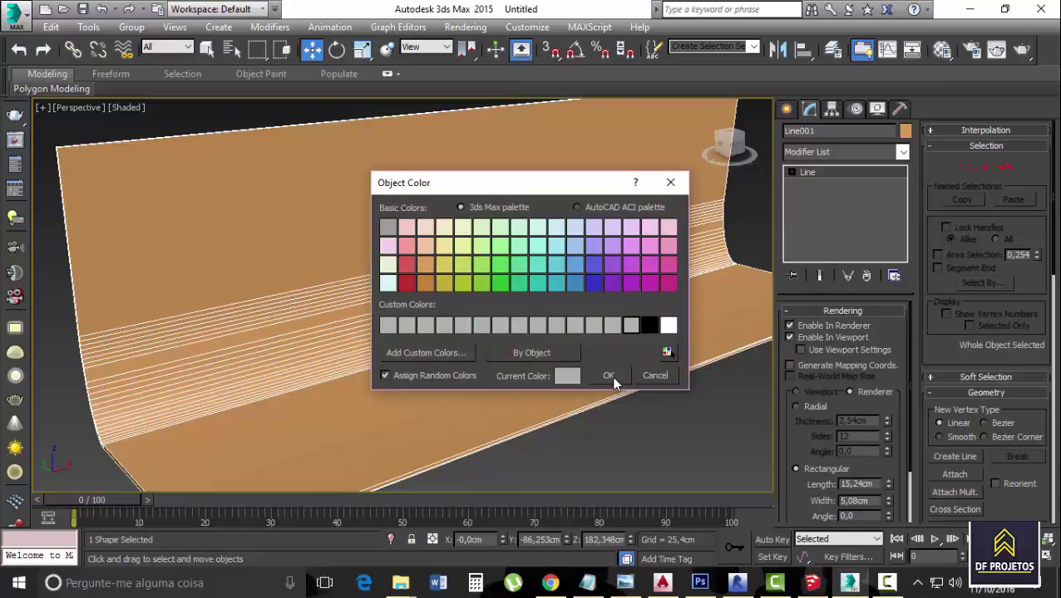
left_click(609, 376)
- Select the RACK group and isolate it from the backdrop
scroll(652, 403, "down", 6)
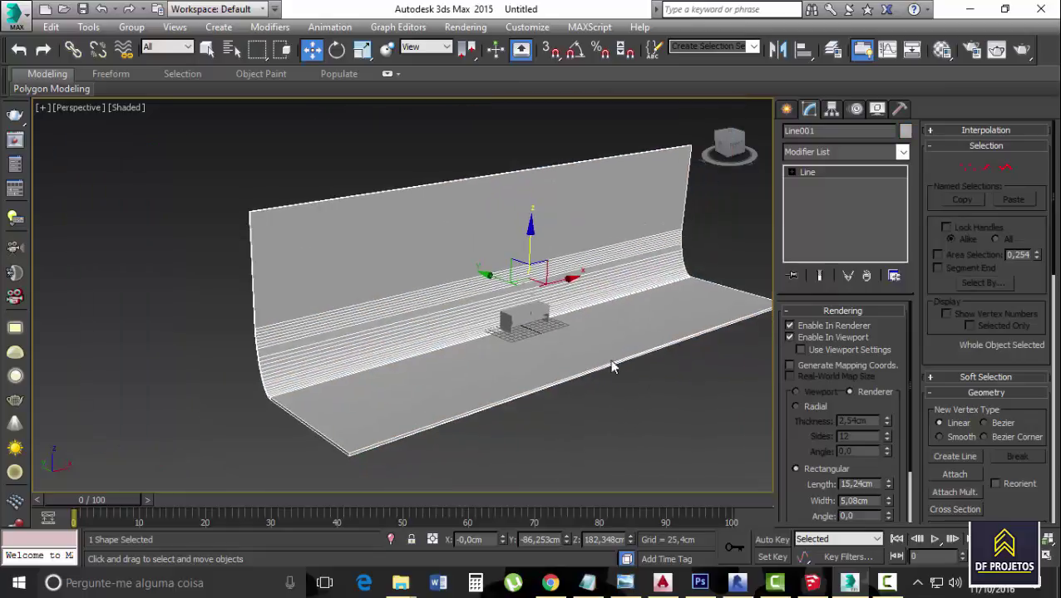
scroll(611, 366, "up", 5)
scroll(553, 303, "down", 2)
scroll(533, 293, "up", 3)
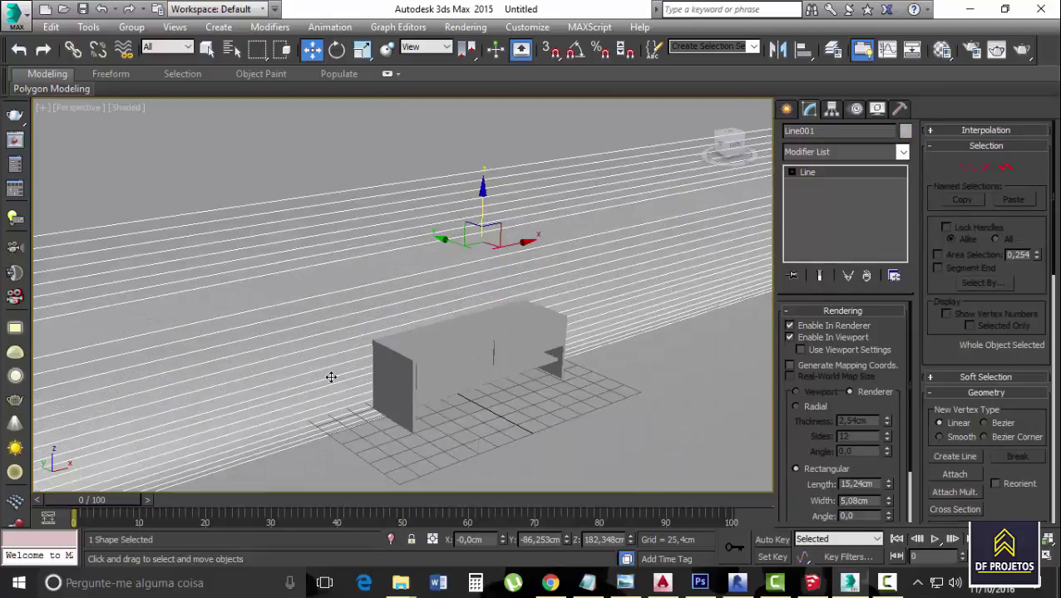
scroll(464, 367, "up", 4)
left_click(460, 310)
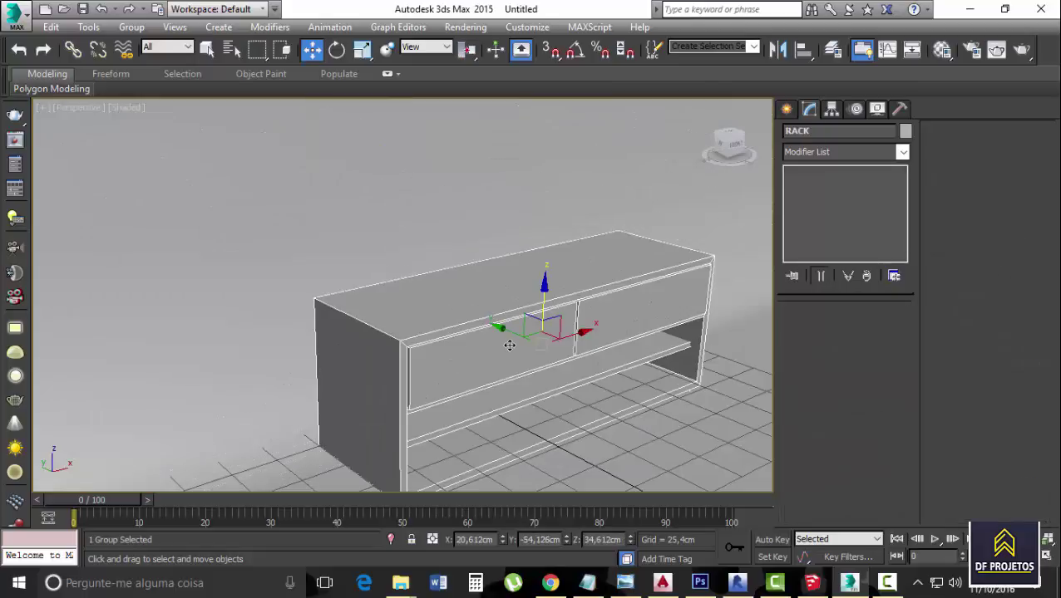
scroll(509, 346, "down", 2)
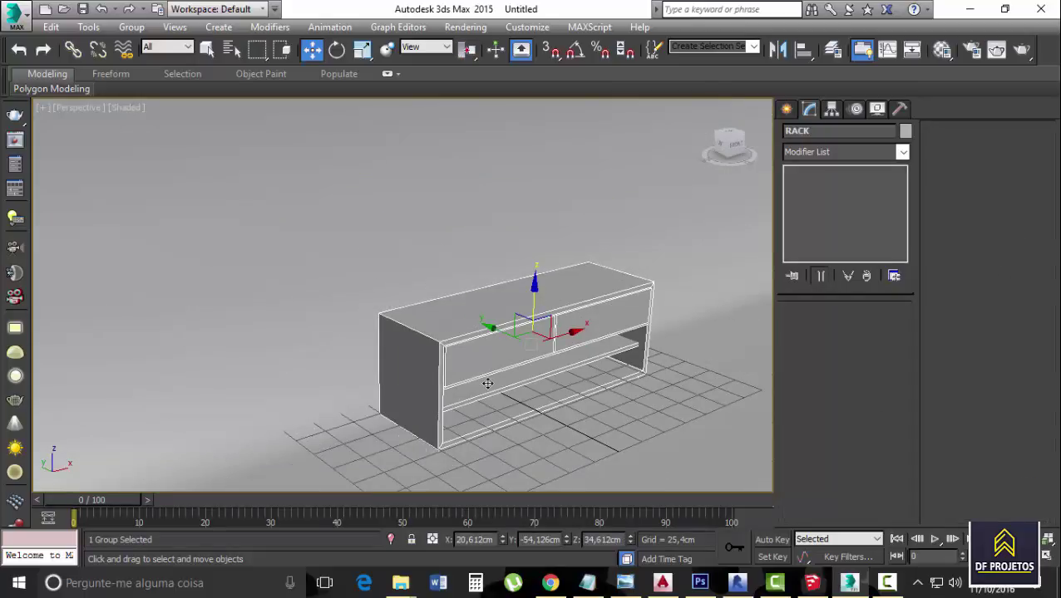
right_click(480, 307)
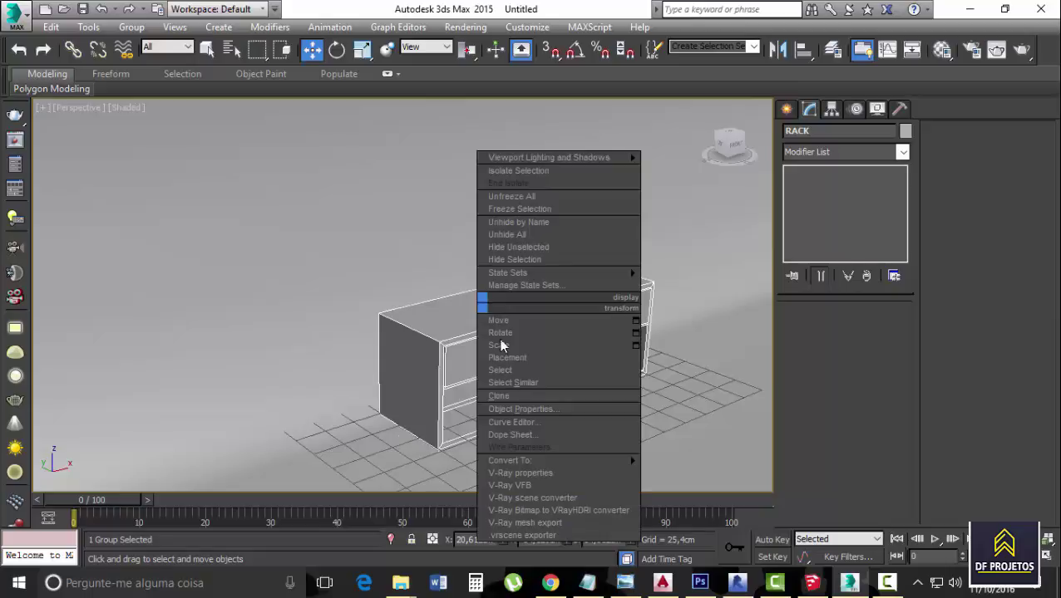
mouse_move(584, 460)
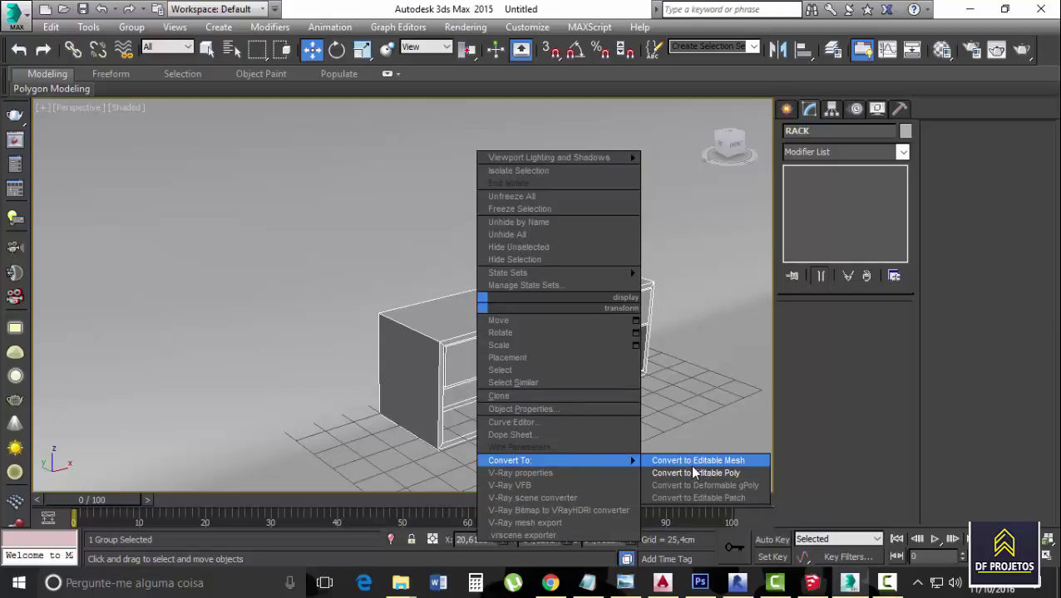
left_click(560, 169)
- Ungroup the isolated RACK model into its separate parts
scroll(234, 185, "down", 5)
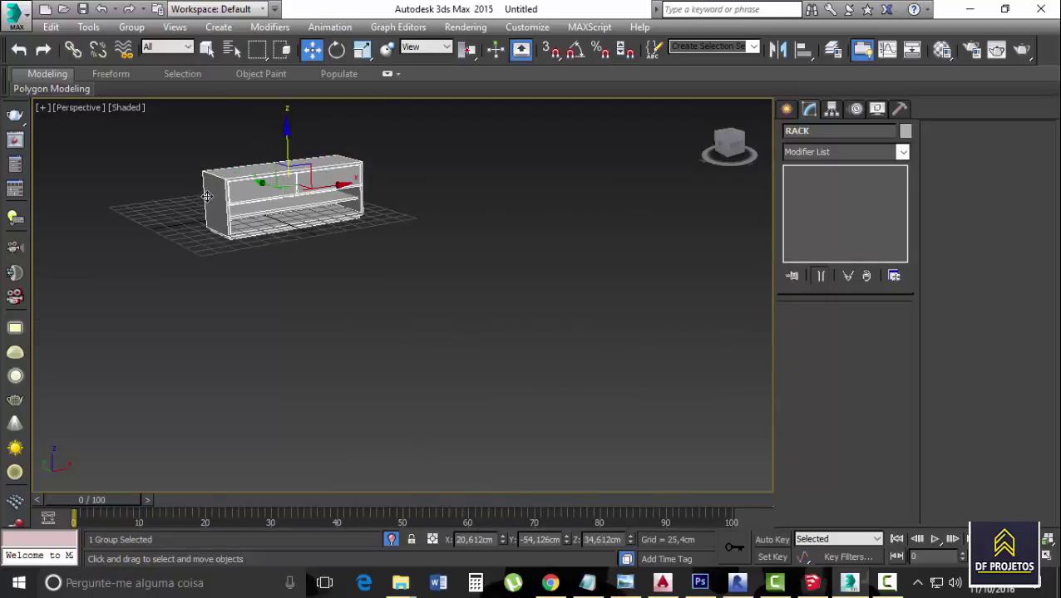
scroll(179, 137, "up", 3)
left_click(131, 27)
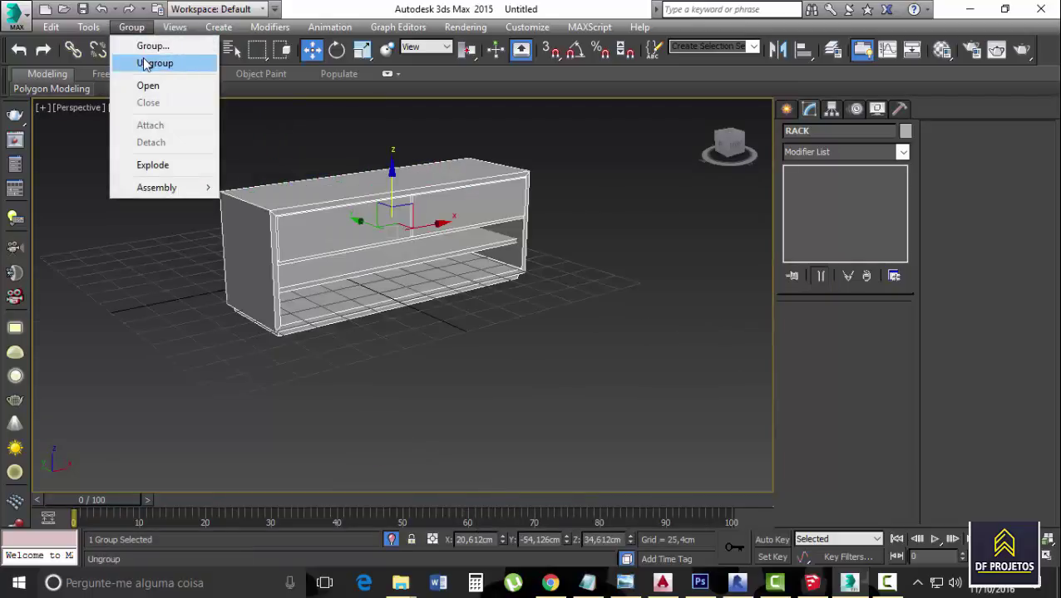
left_click(149, 63)
- Check the rack's parts by selecting the carcass and drawer front individually, and finish with nothing selected
left_click(281, 225)
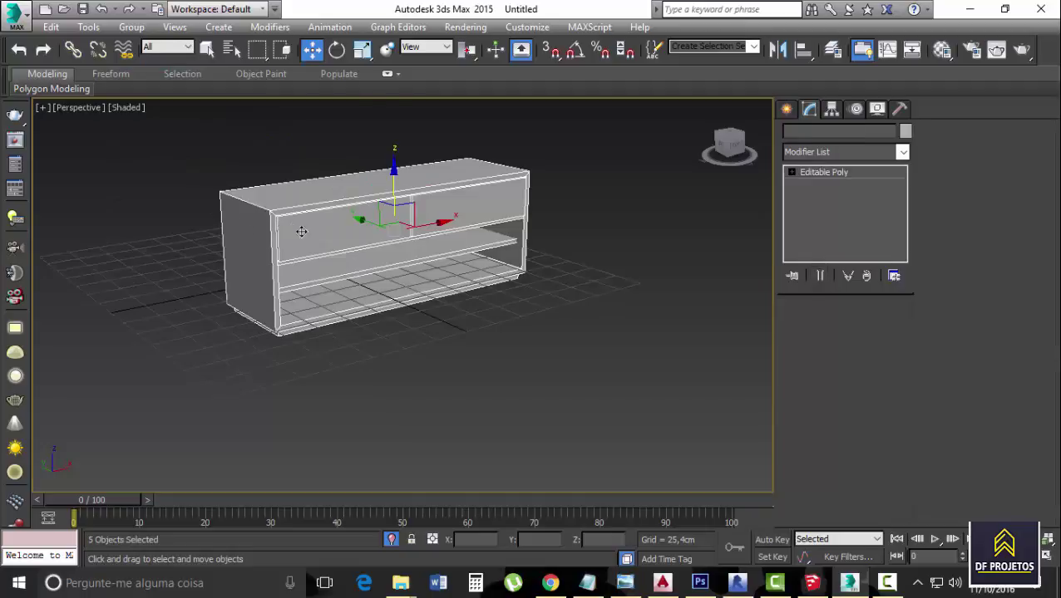
left_click(323, 267)
left_click(286, 309)
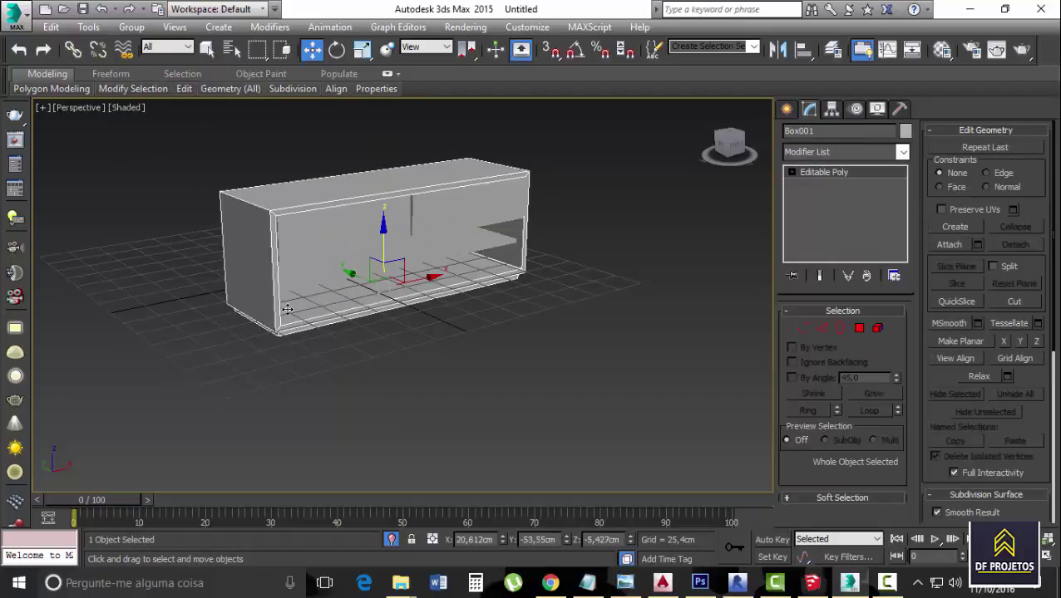
scroll(301, 237, "up", 3)
left_click(332, 238)
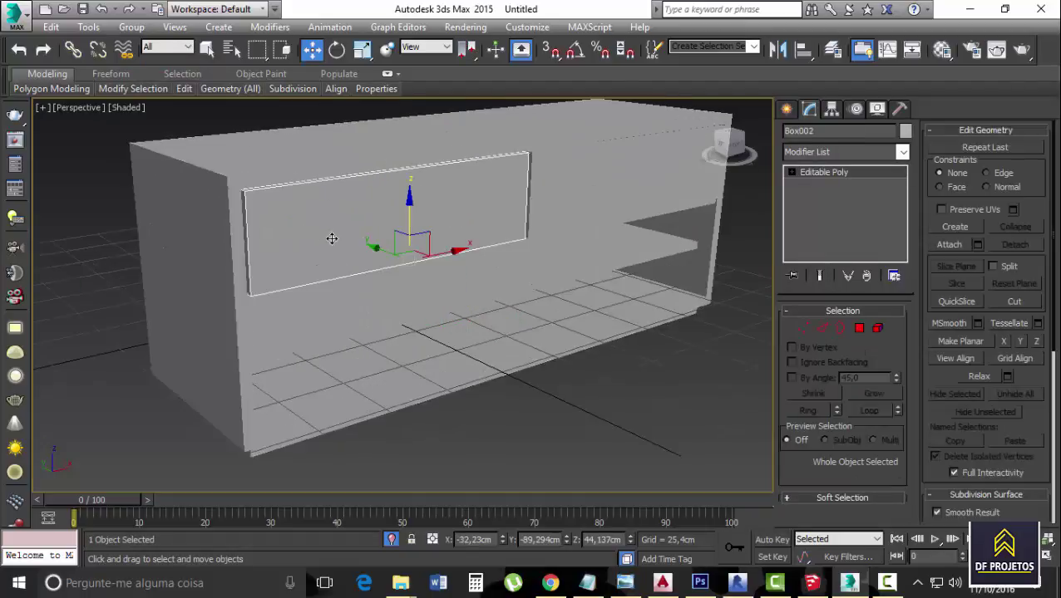
left_click(719, 313)
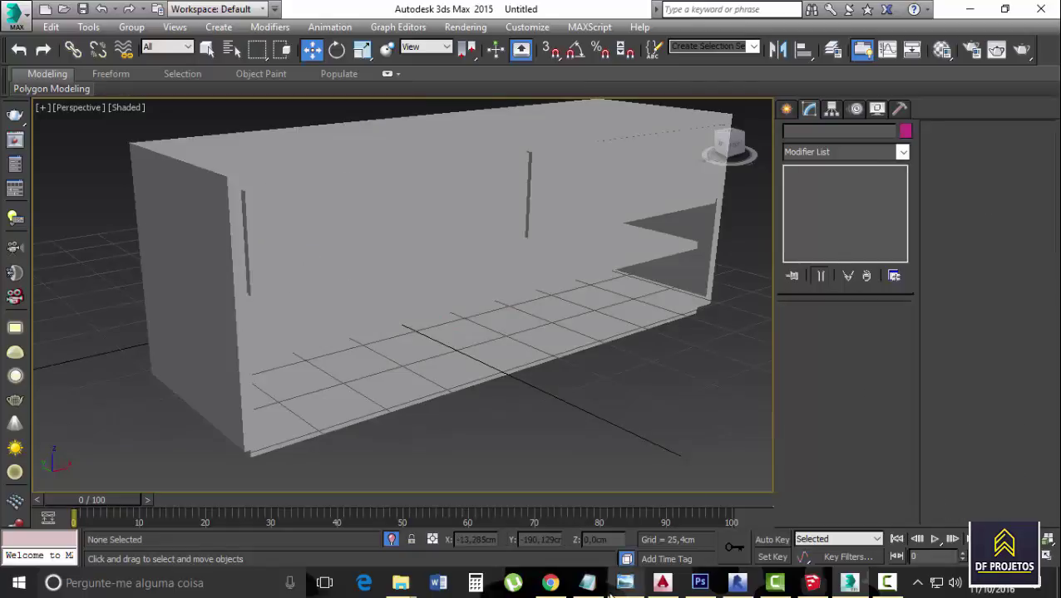
- Switch to Chrome and run an image search for "TEXTURA DE MADEIRA" in a new browser tab
left_click(550, 582)
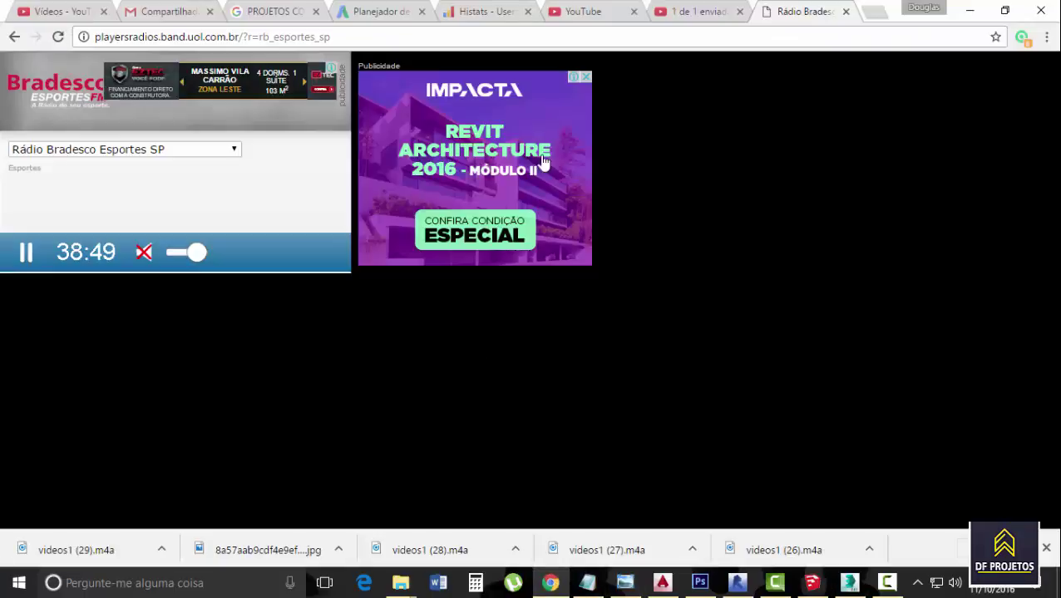
left_click(869, 13)
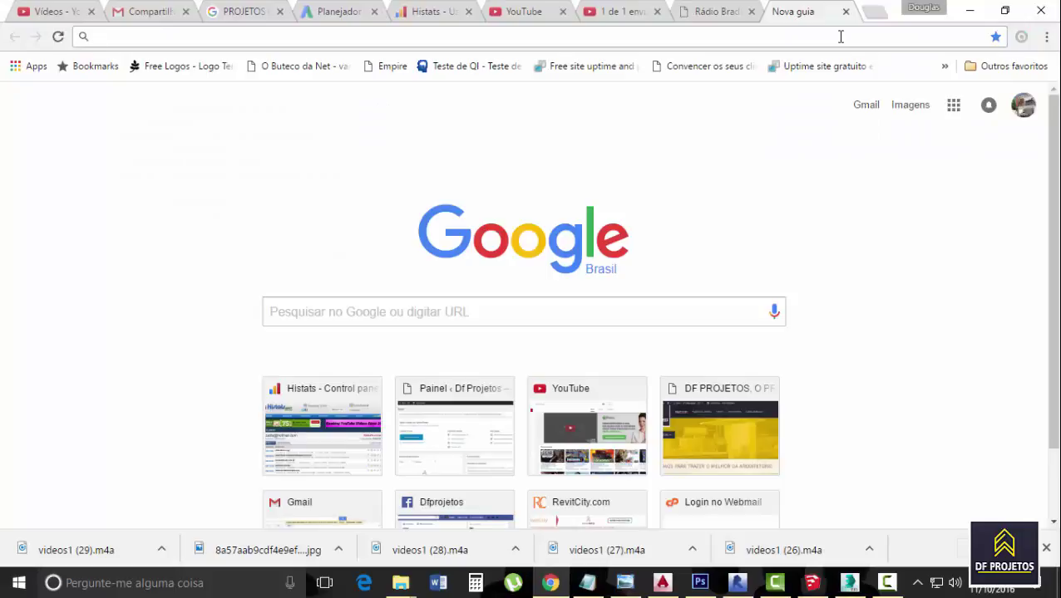
type("TE")
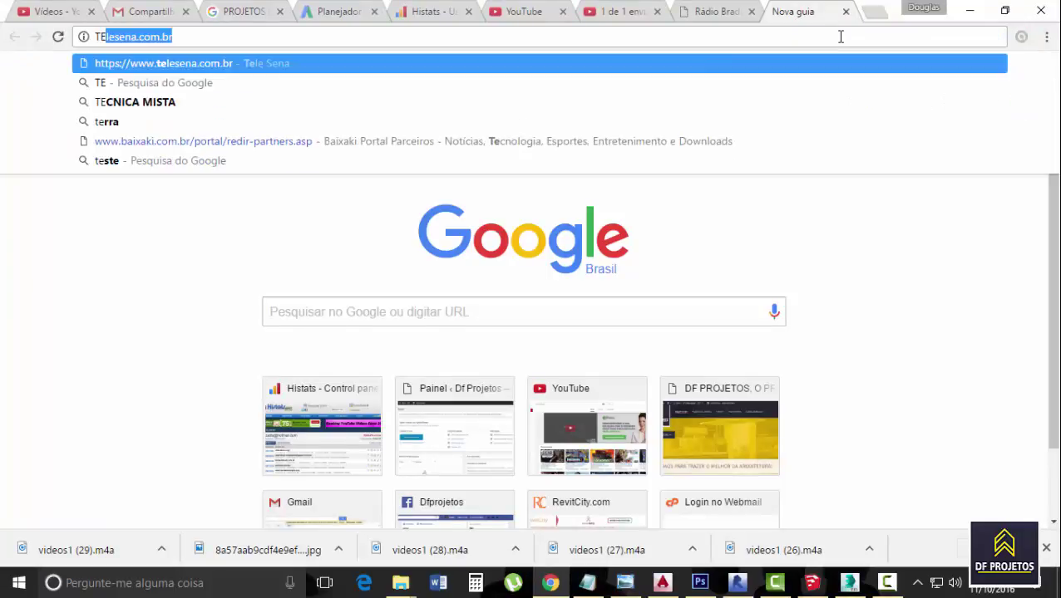
type("XTURA DE MADEIRA")
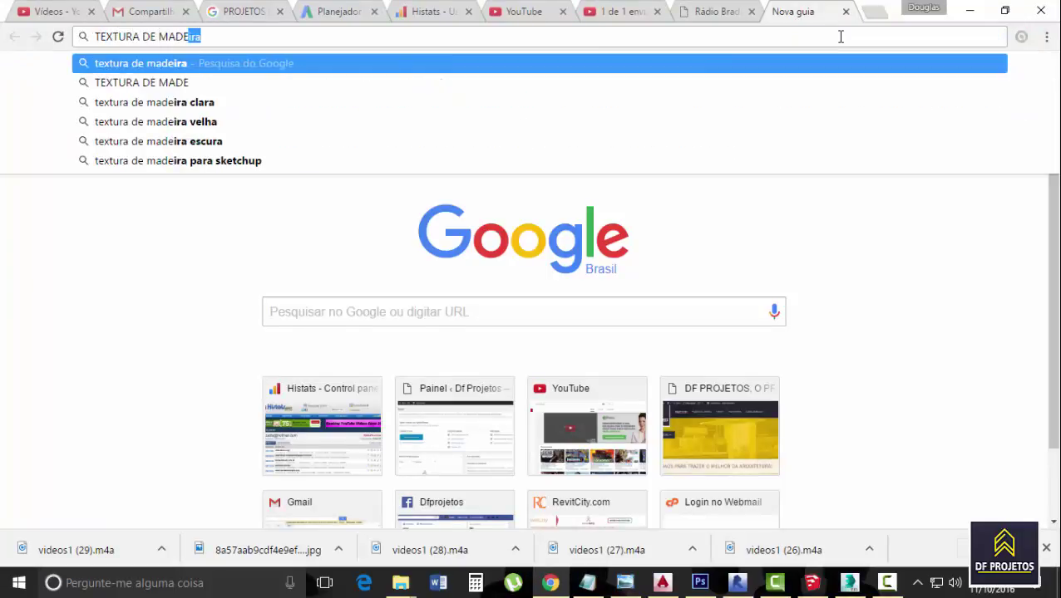
key("Return")
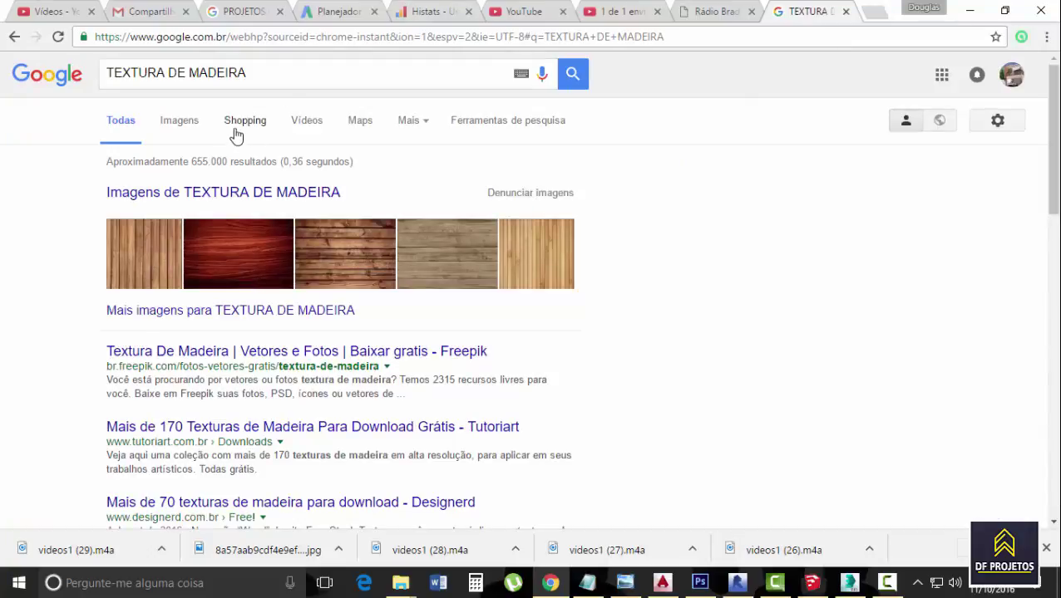
left_click(163, 122)
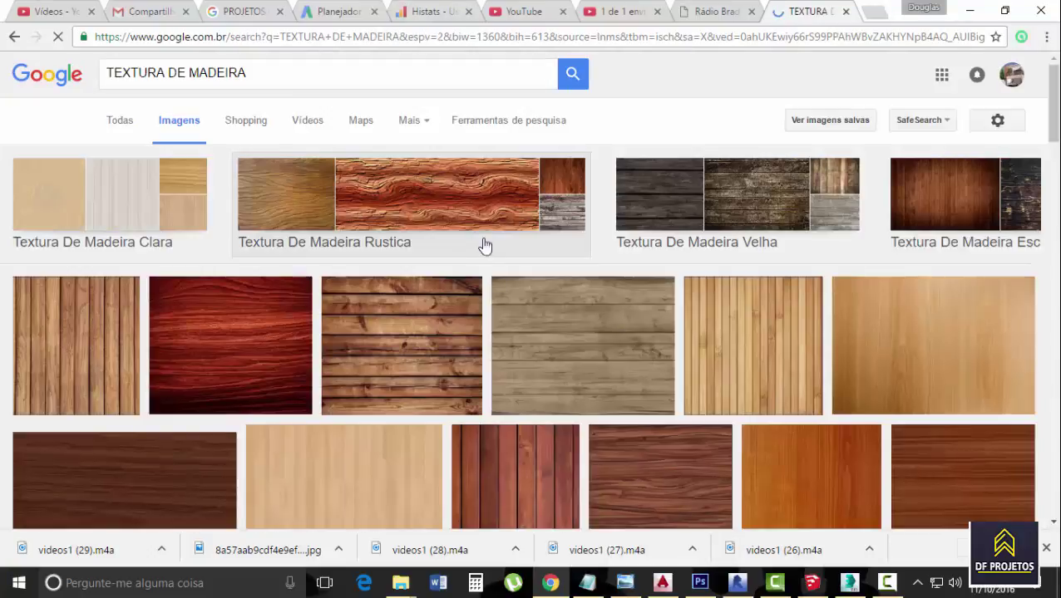
- Look through the wood textures and refine the image search to "TEXTURA DE MADEIRA CLARA"
scroll(677, 342, "down", 1)
scroll(678, 342, "down", 3)
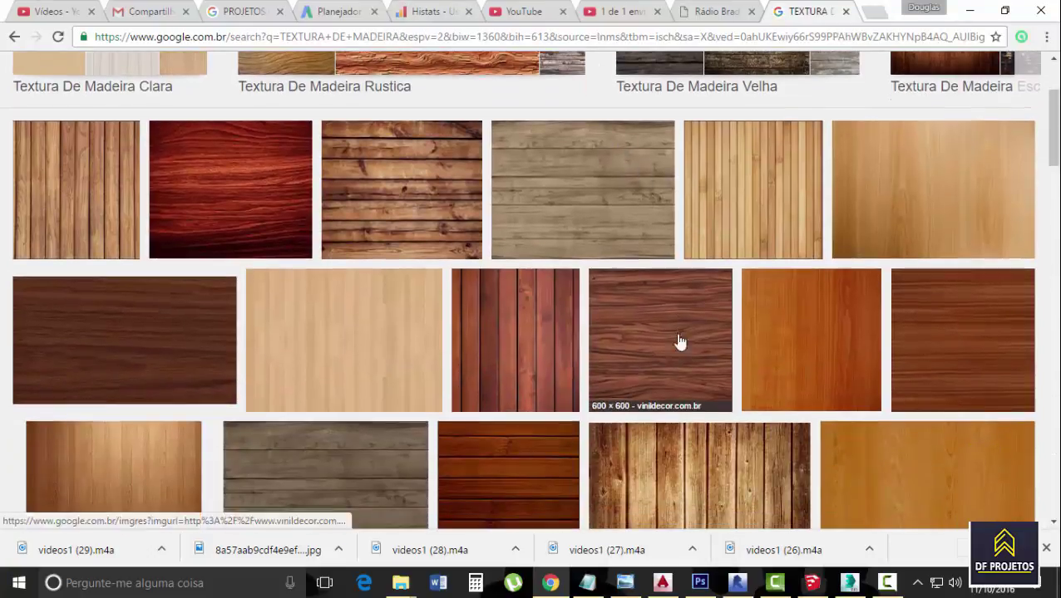
scroll(669, 313, "down", 2)
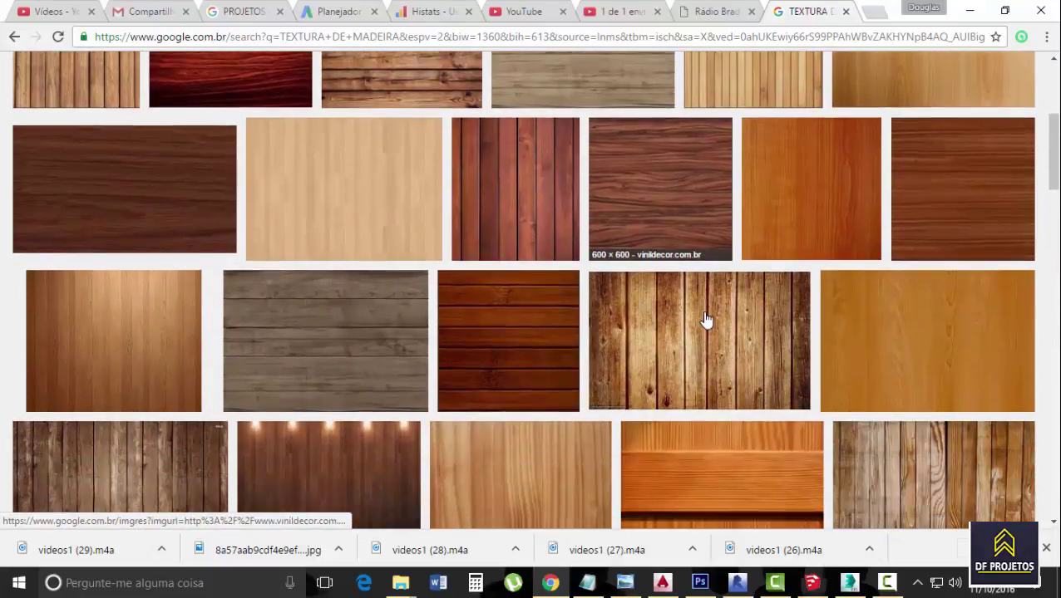
scroll(665, 316, "up", 4)
scroll(663, 315, "up", 2)
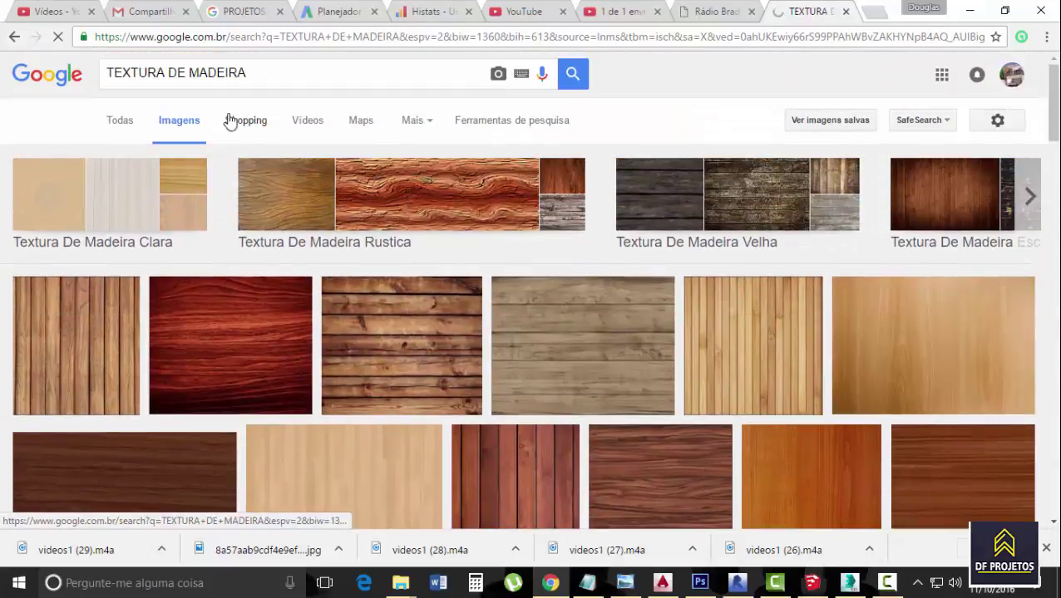
left_click(280, 71)
type("CLA")
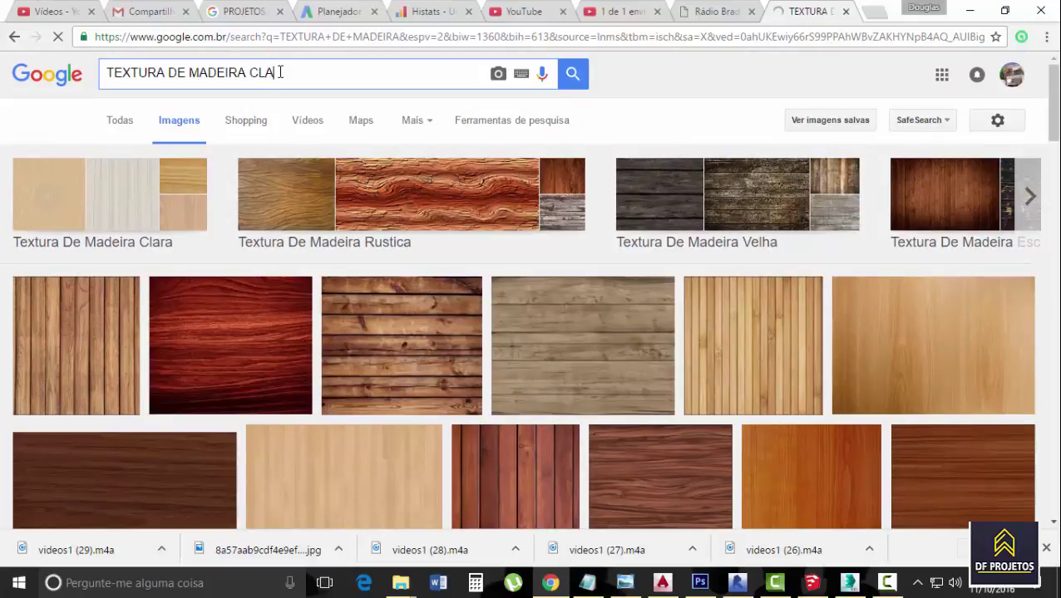
type("RA")
key("Return")
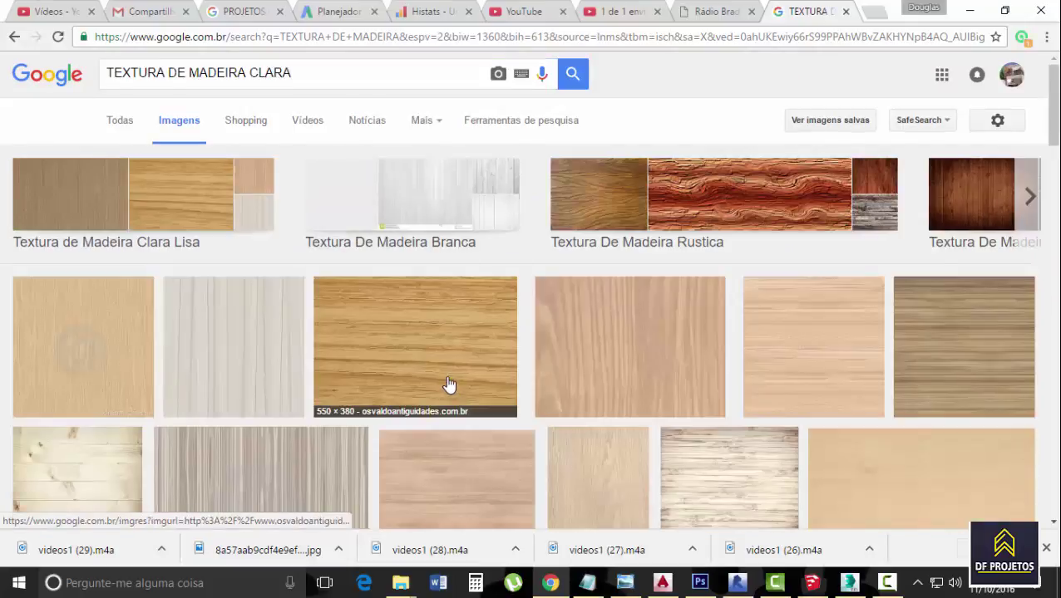
- Open the 775 × 460 light beige wood texture from silviodecor.com.br and save it in the Imagens folder
scroll(449, 385, "down", 2)
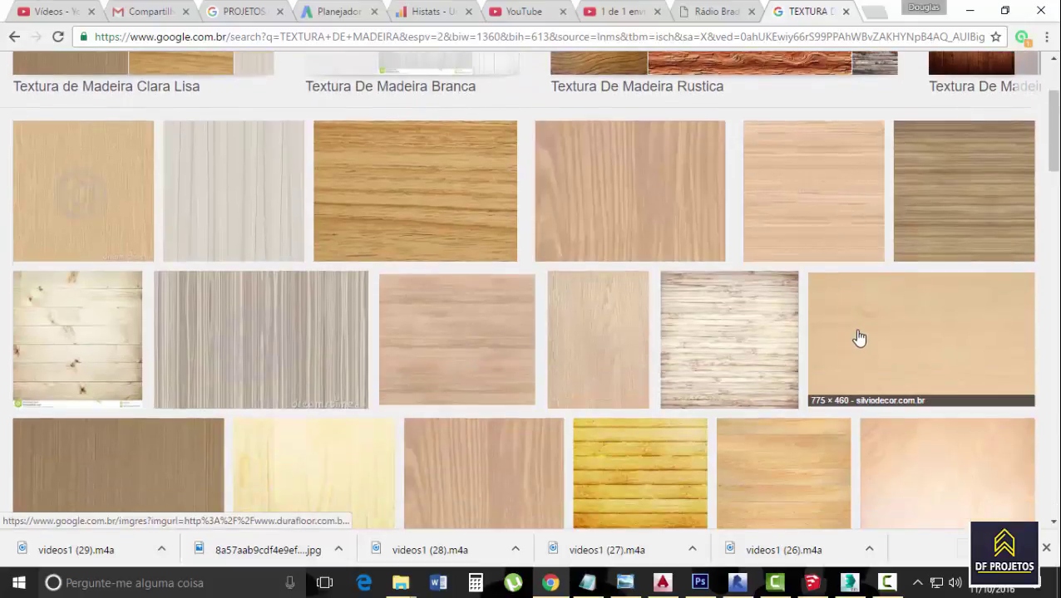
scroll(859, 338, "down", 1)
left_click(918, 255)
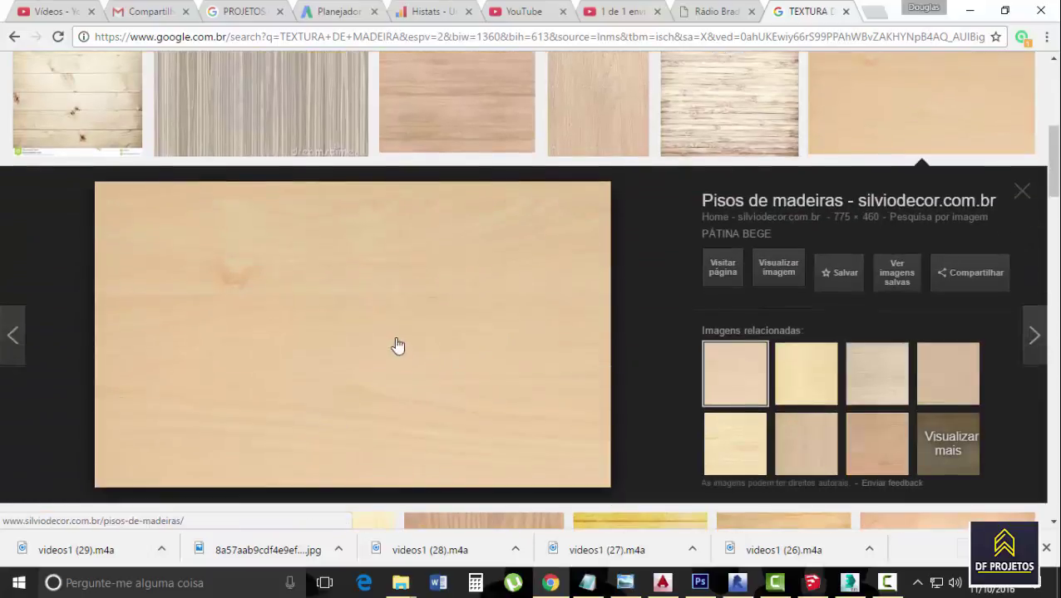
right_click(344, 278)
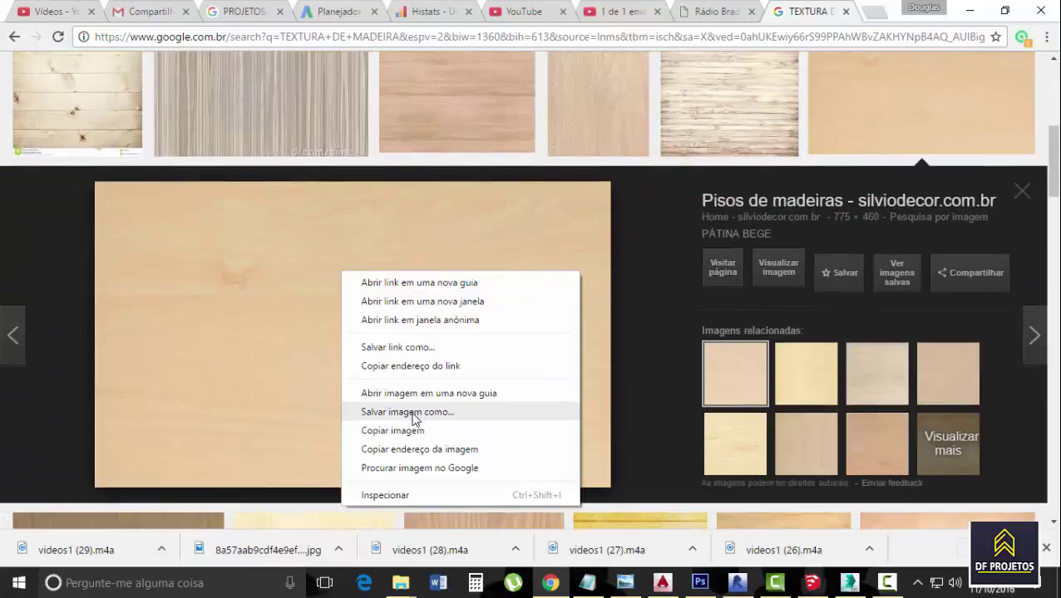
left_click(413, 413)
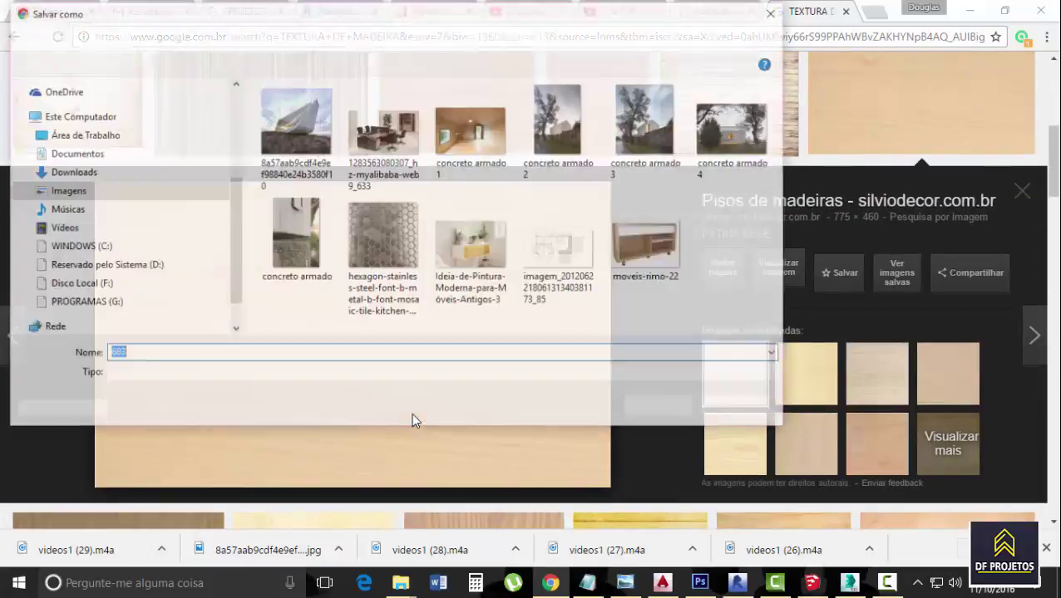
key("Return")
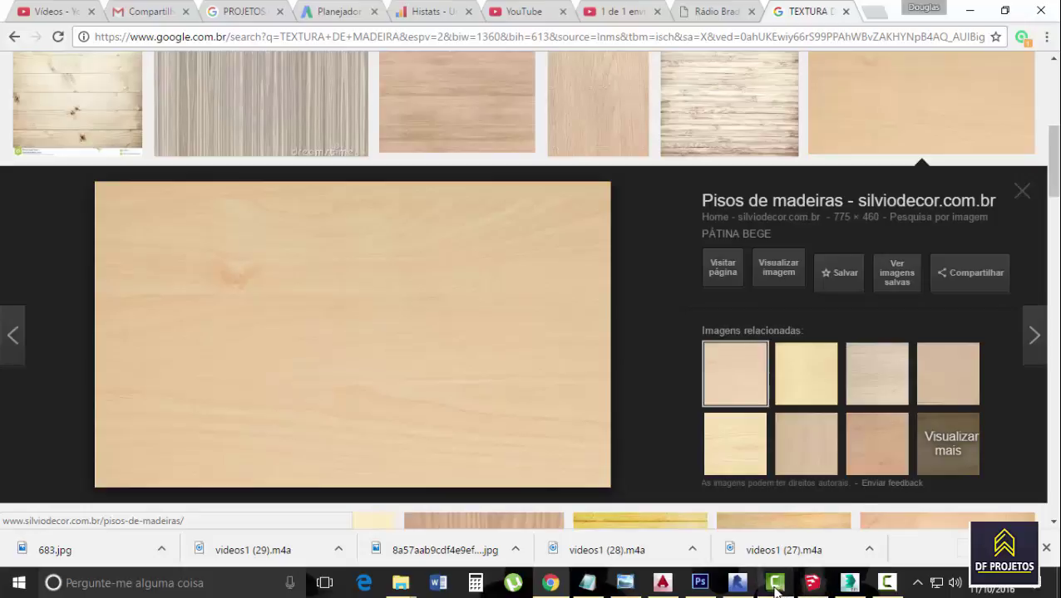
- Switch to 3ds Max and change the first Material Editor sample from Standard to VRayMtl
left_click(849, 583)
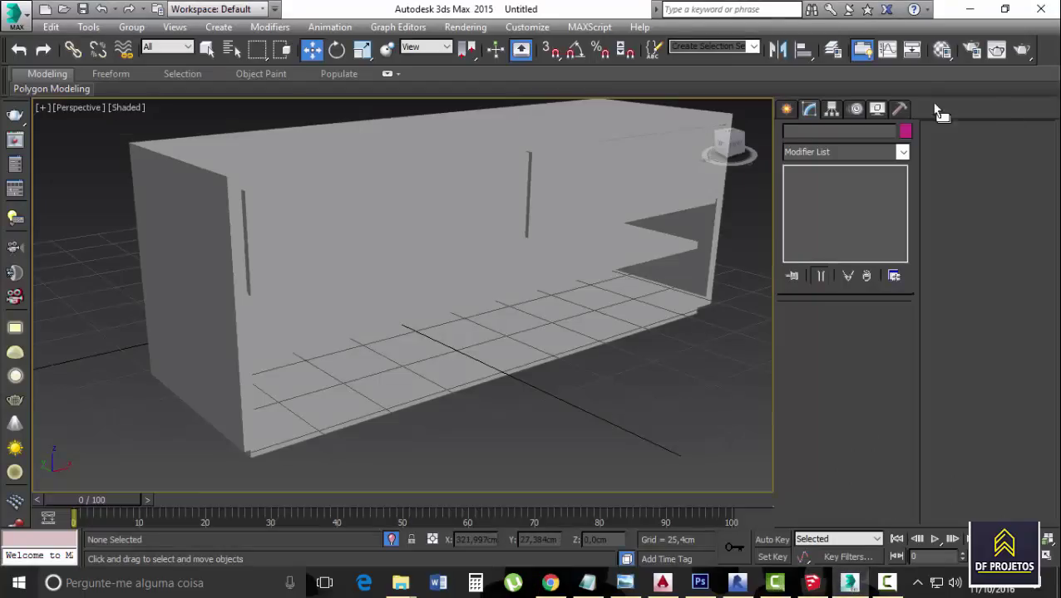
left_click(944, 51)
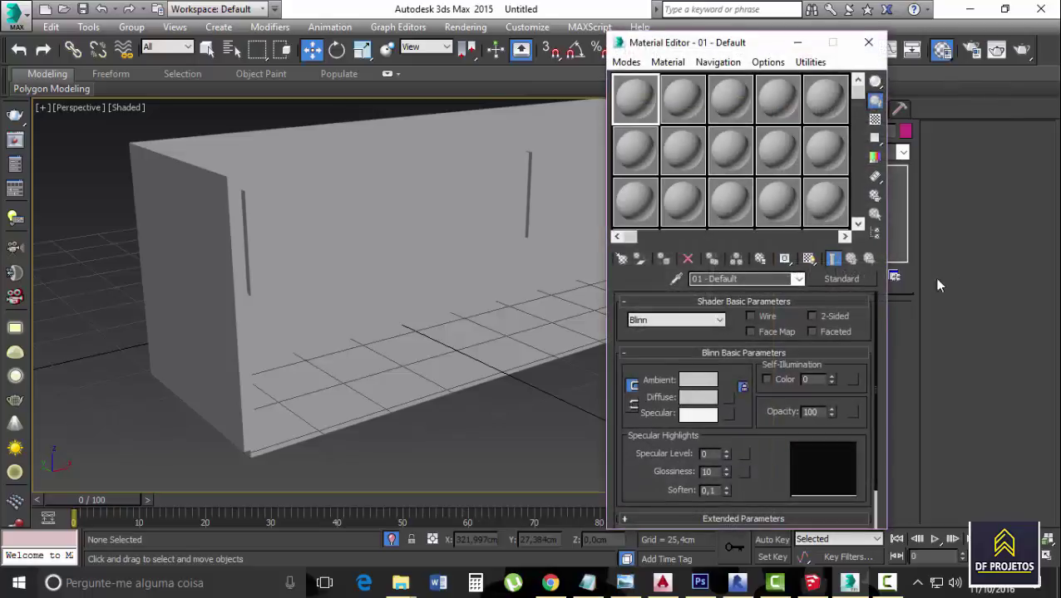
left_click(842, 279)
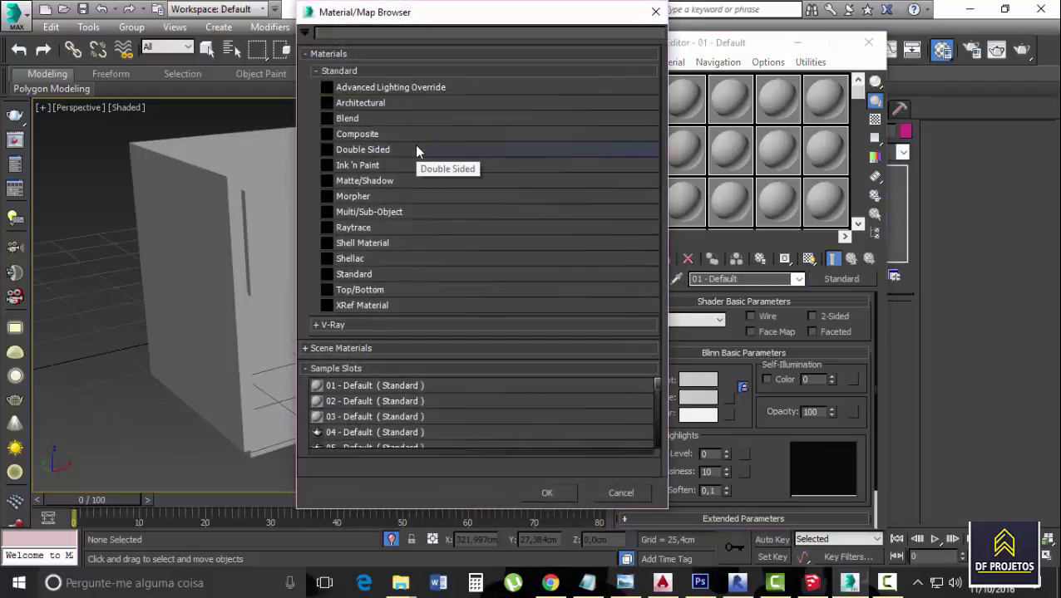
left_click(317, 71)
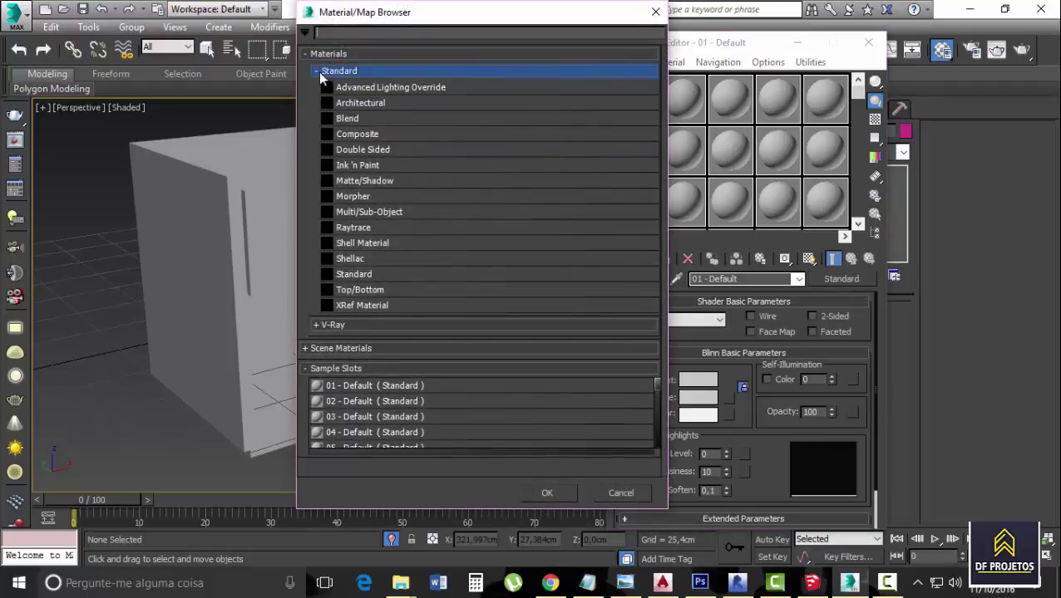
left_click(328, 91)
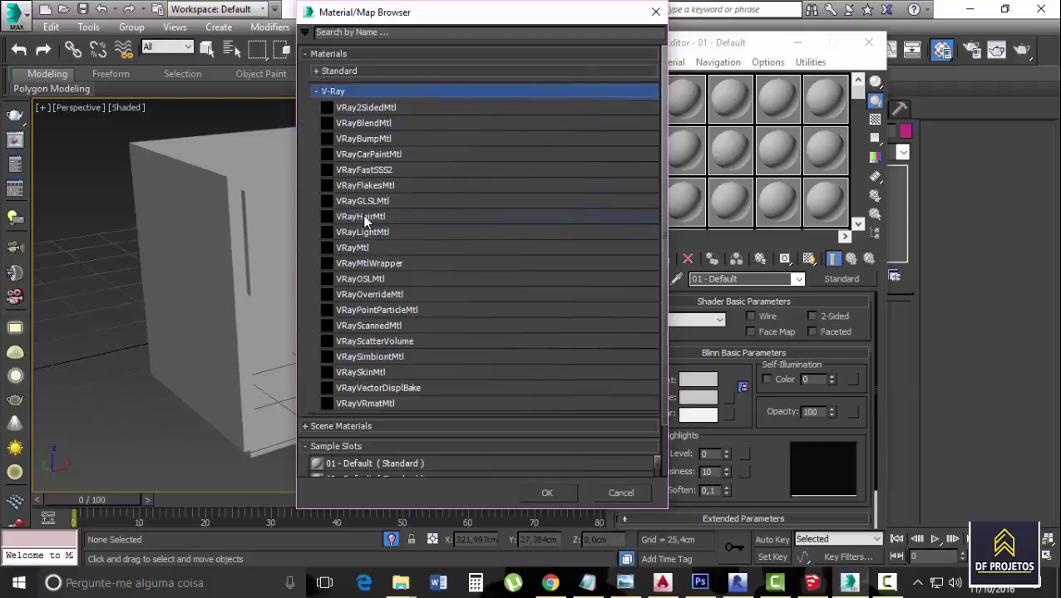
double_click(367, 248)
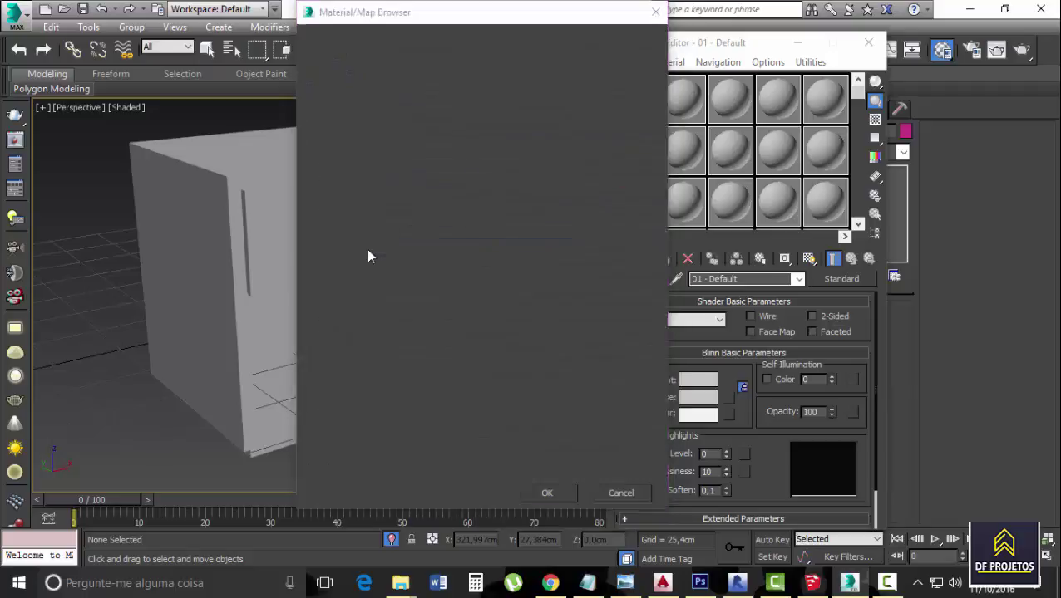
- Bring the downloaded 683.jpg wood texture from Chrome into the first VRayMtl as its Diffuse map
left_click(548, 585)
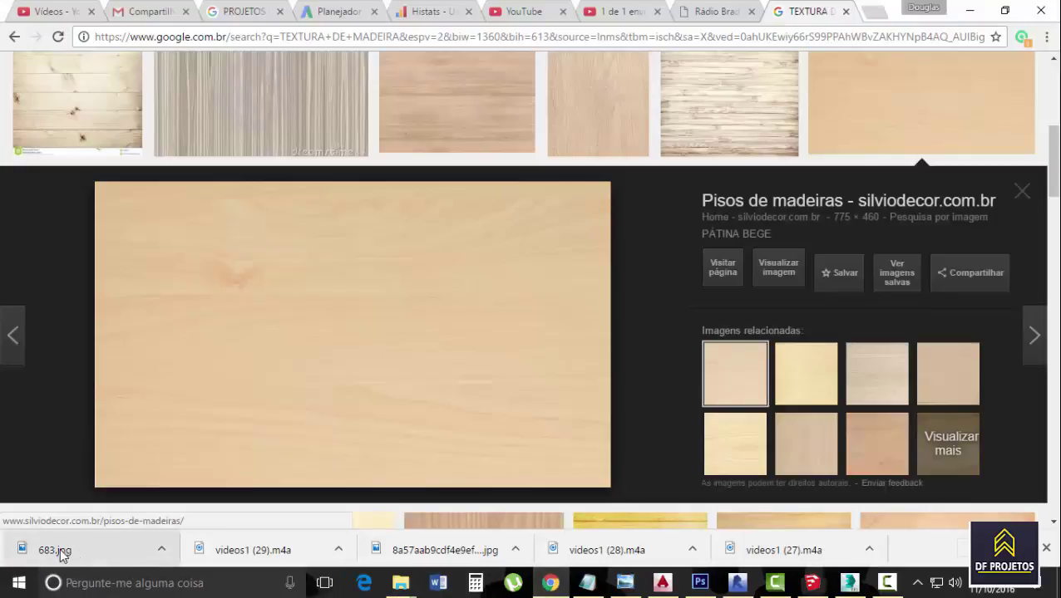
left_click(737, 583)
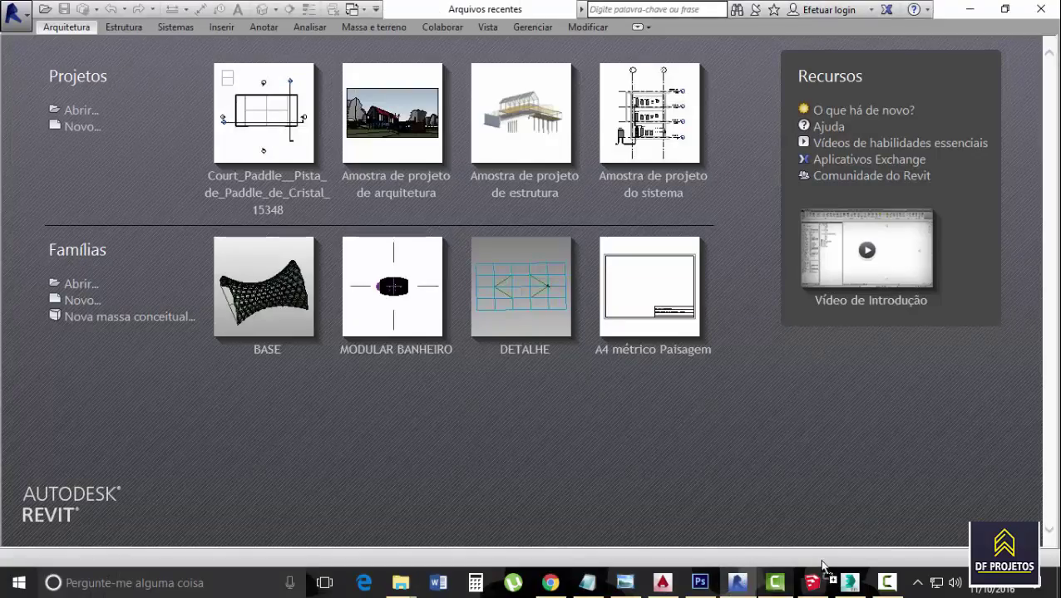
left_click(850, 582)
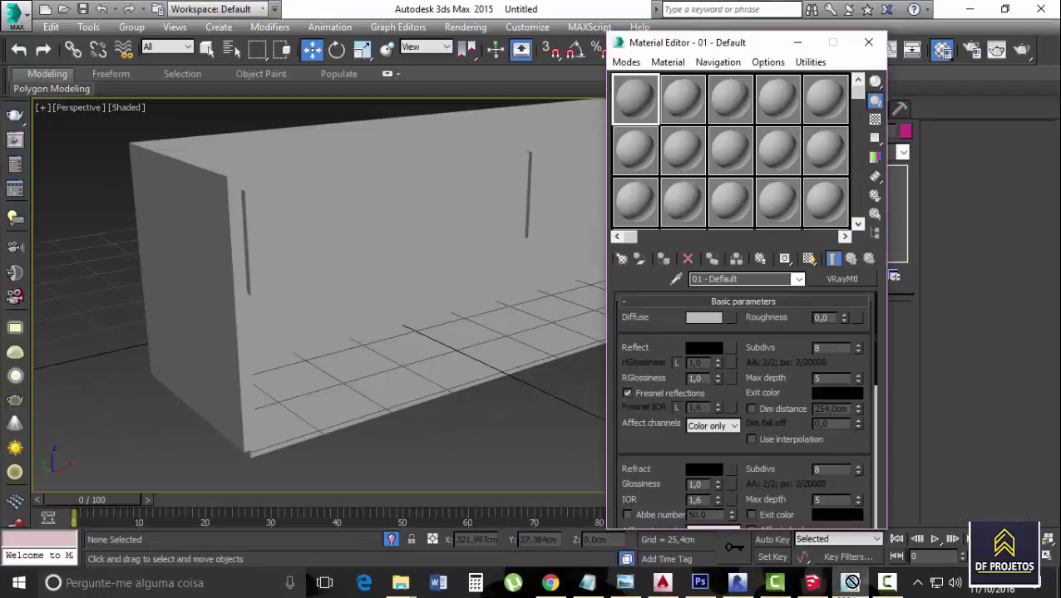
left_click_drag(852, 582, 734, 320)
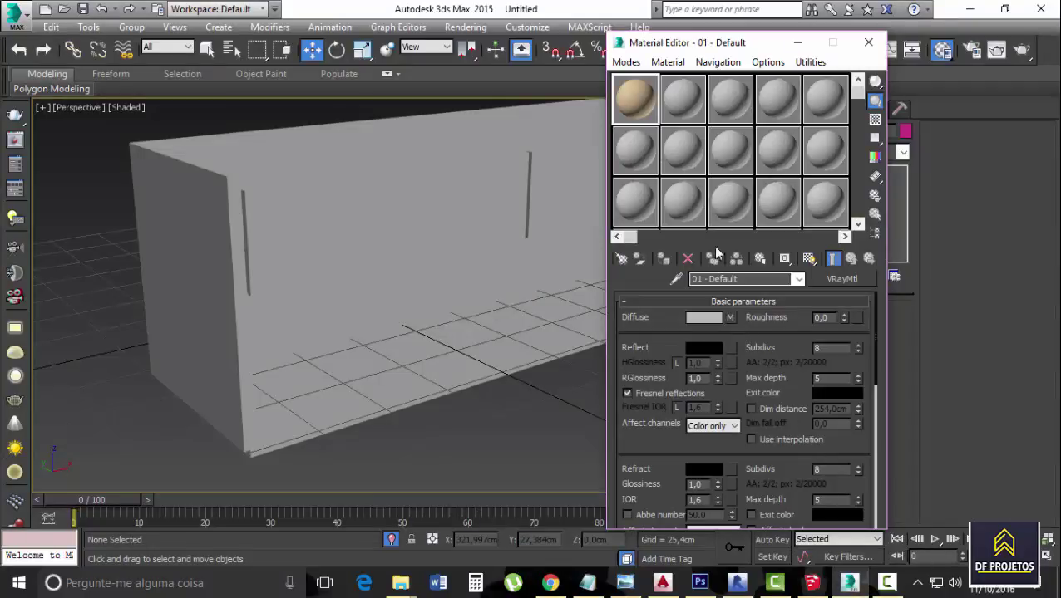
- Show the wood material in a magnified preview window with the checkered sample background enabled
double_click(635, 98)
left_click_drag(393, 205, 507, 211)
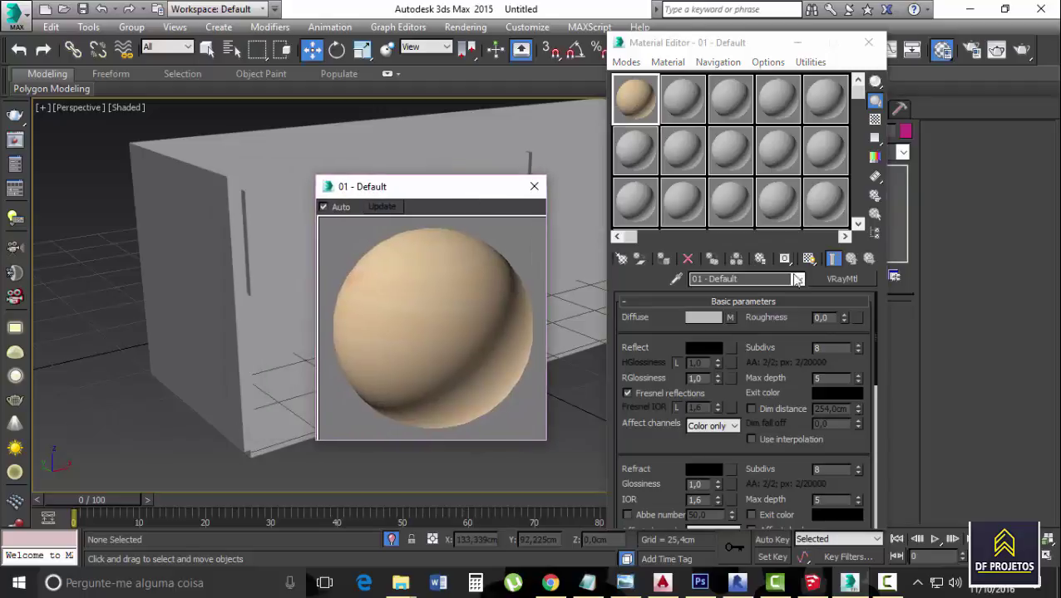
left_click(875, 120)
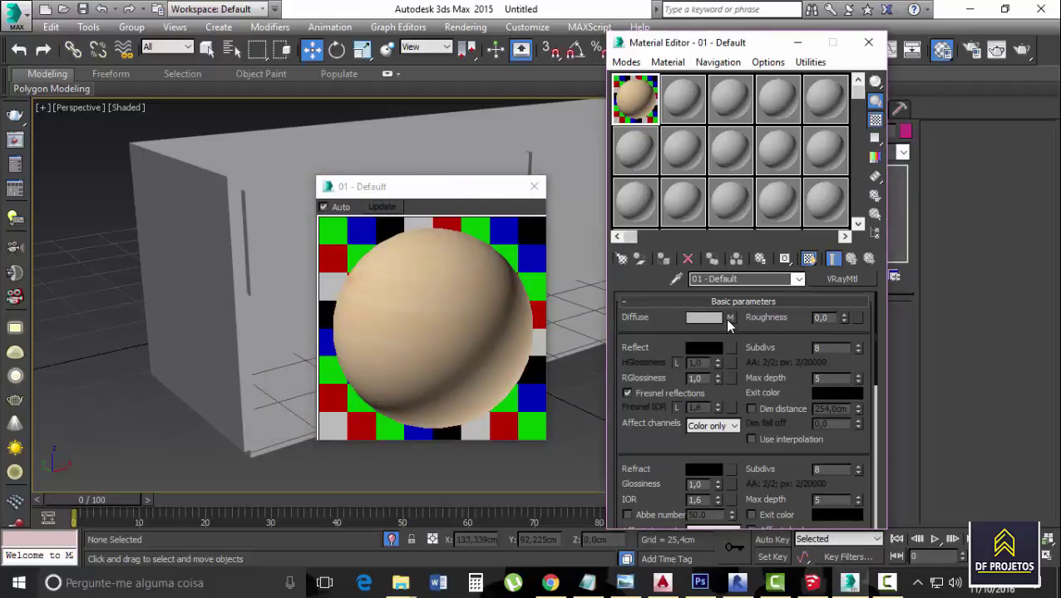
- Copy the 683.jpg Diffuse map to the Bump slot of the wood material and adjust the bump amount
scroll(795, 358, "down", 10)
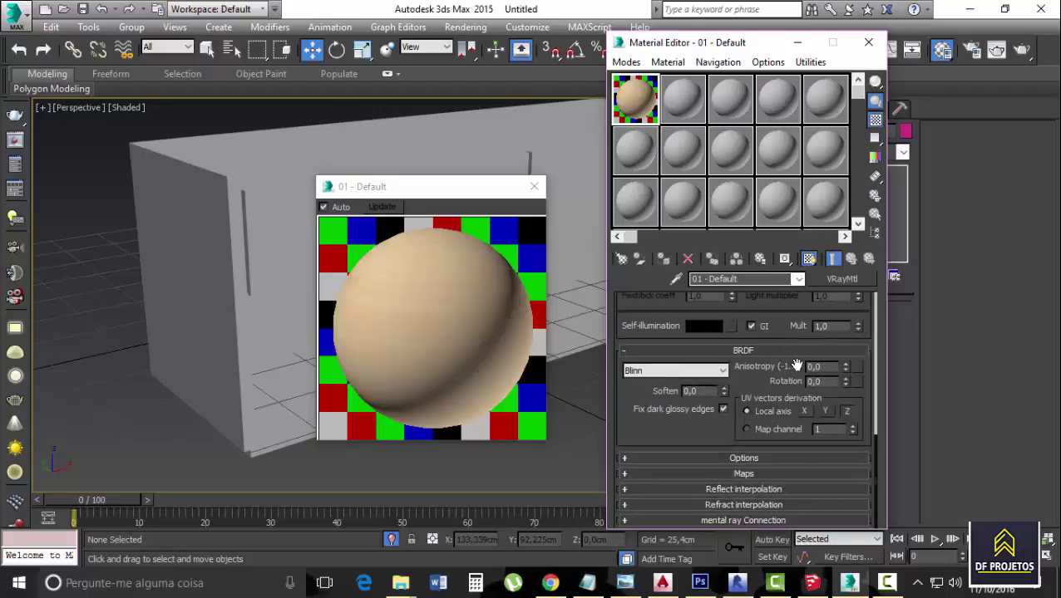
left_click(744, 474)
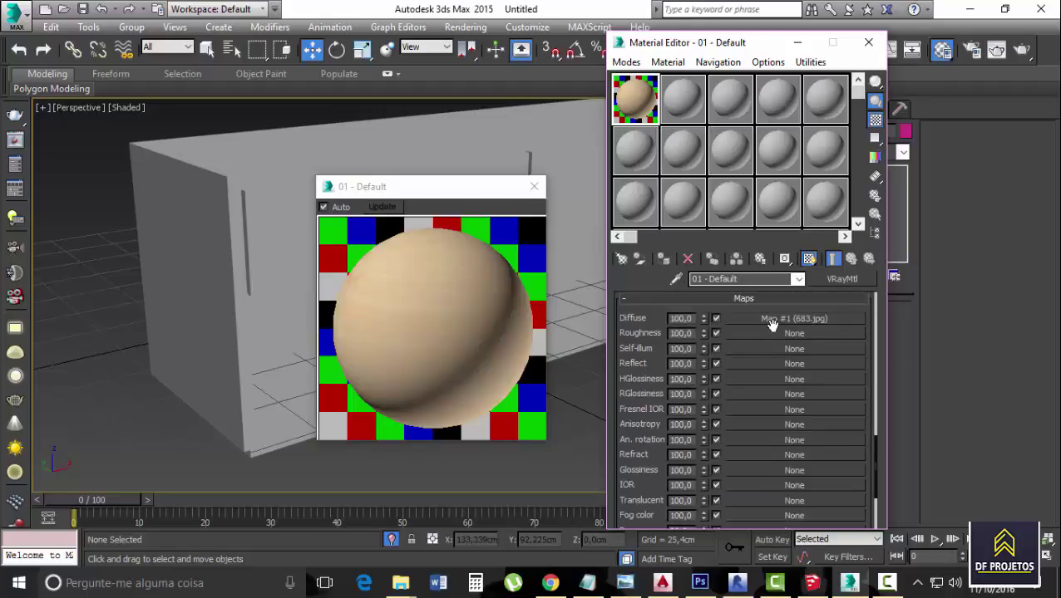
scroll(763, 449, "down", 3)
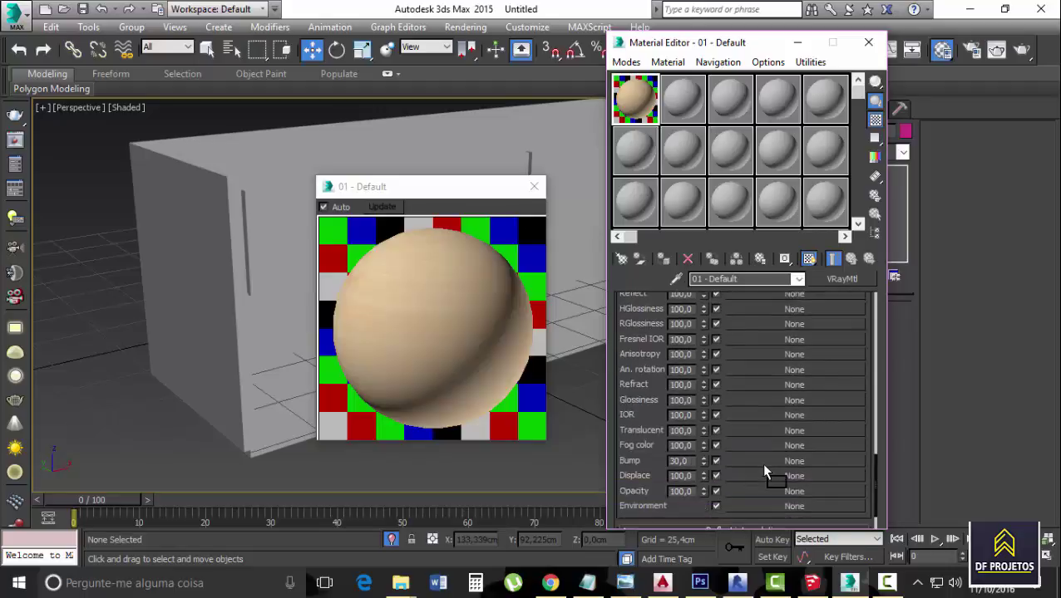
left_click_drag(759, 462, 760, 463)
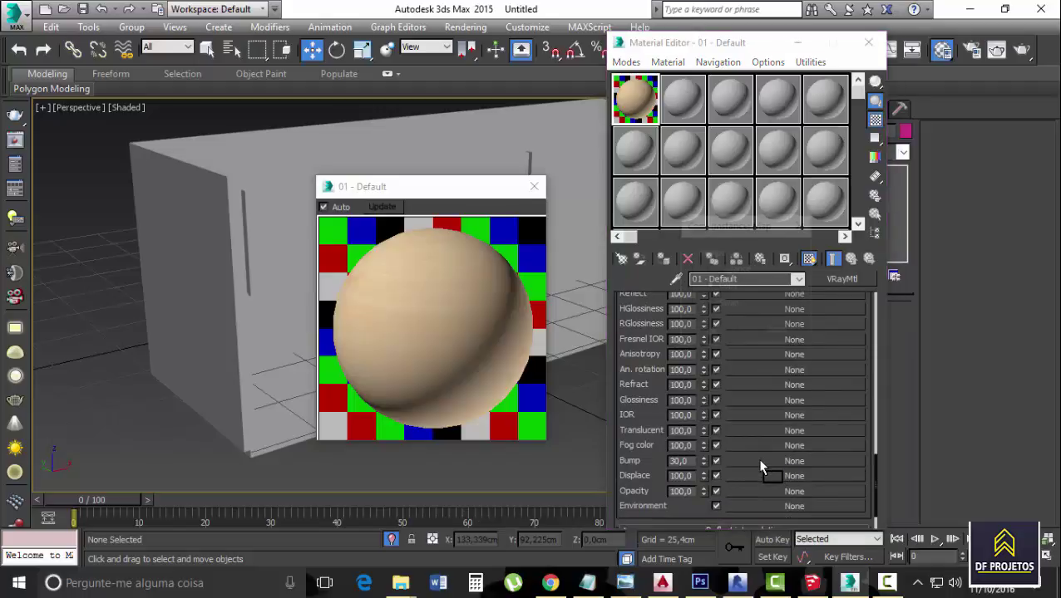
left_click(711, 334)
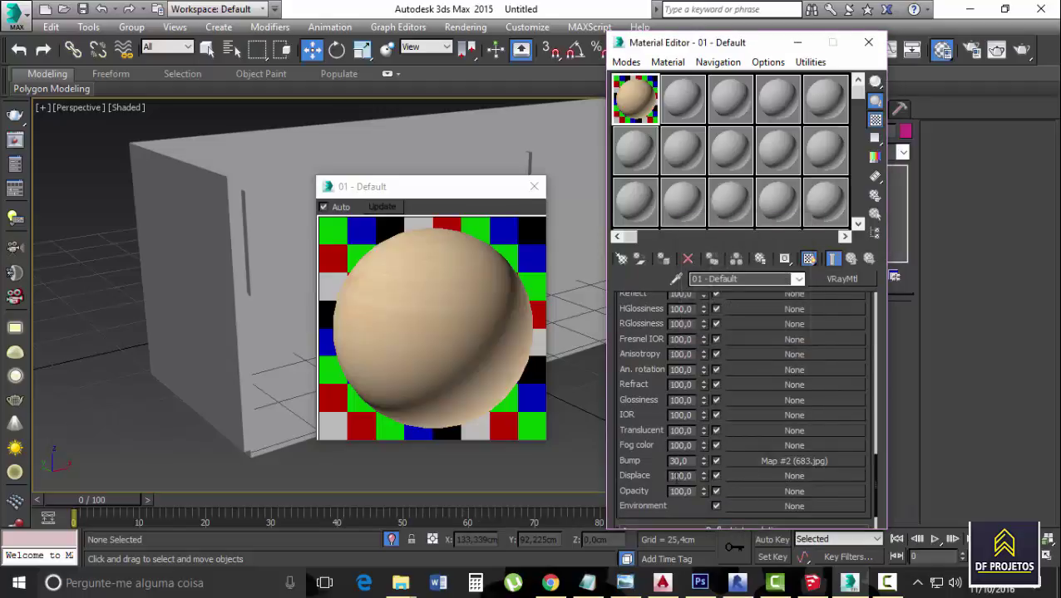
double_click(689, 461)
left_click_drag(877, 471, 878, 286)
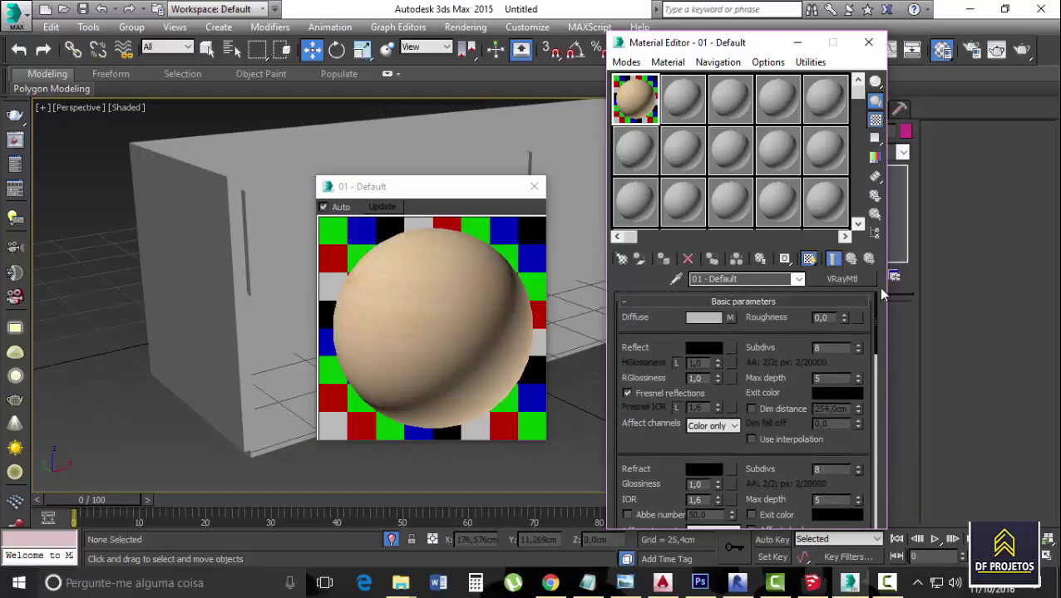
- Edit the Blur value of the wood material's diffuse bitmap and return to the parent material
left_click(730, 319)
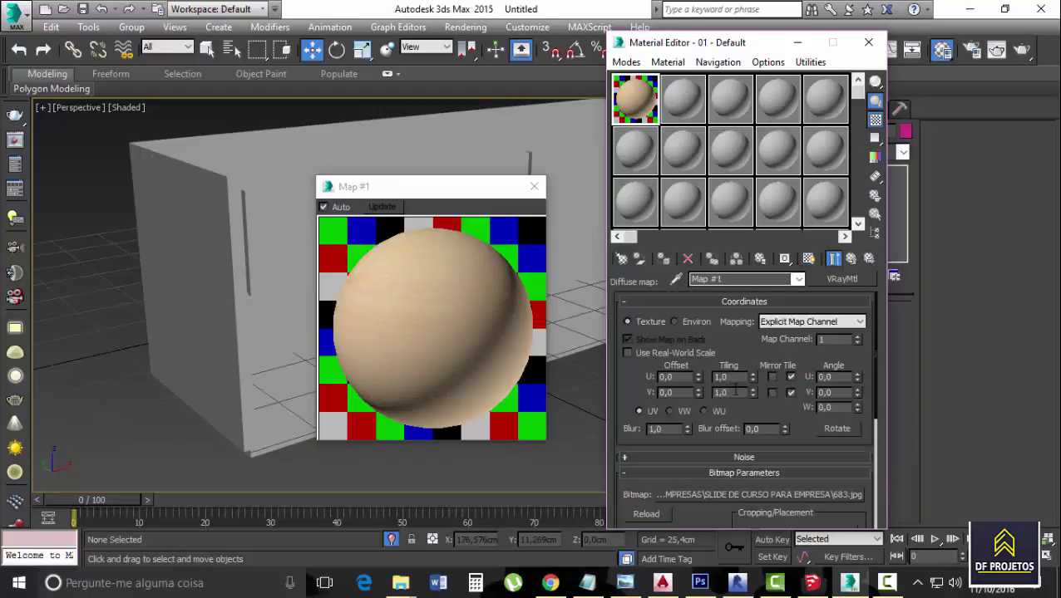
double_click(655, 429)
left_click(798, 279)
left_click(732, 296)
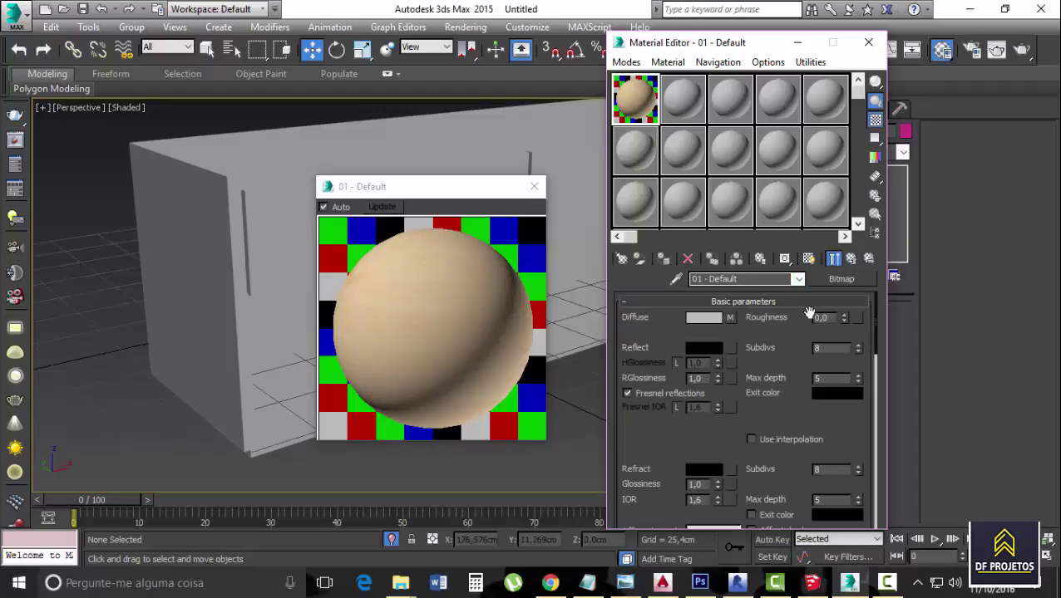
- Set the wood material's Reflect color to a very dark gray and close the magnified preview
left_click(704, 349)
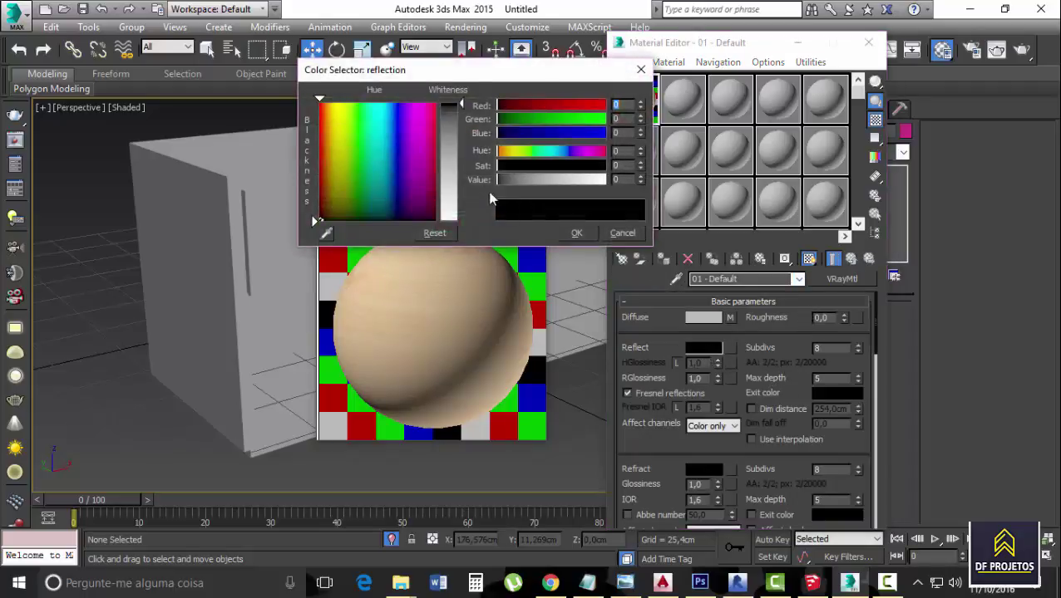
left_click(448, 106)
left_click(578, 234)
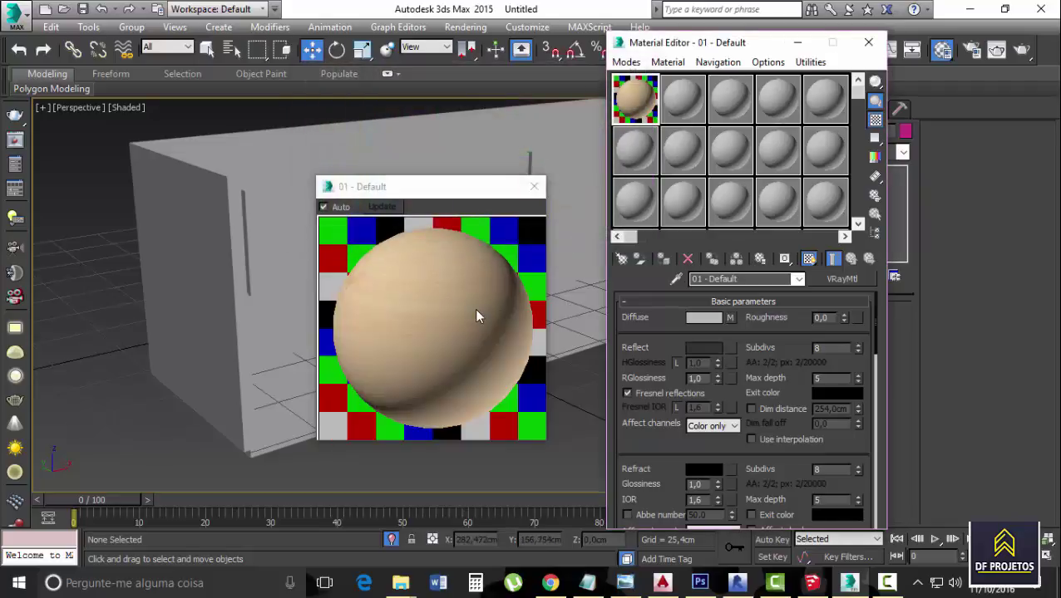
left_click(534, 186)
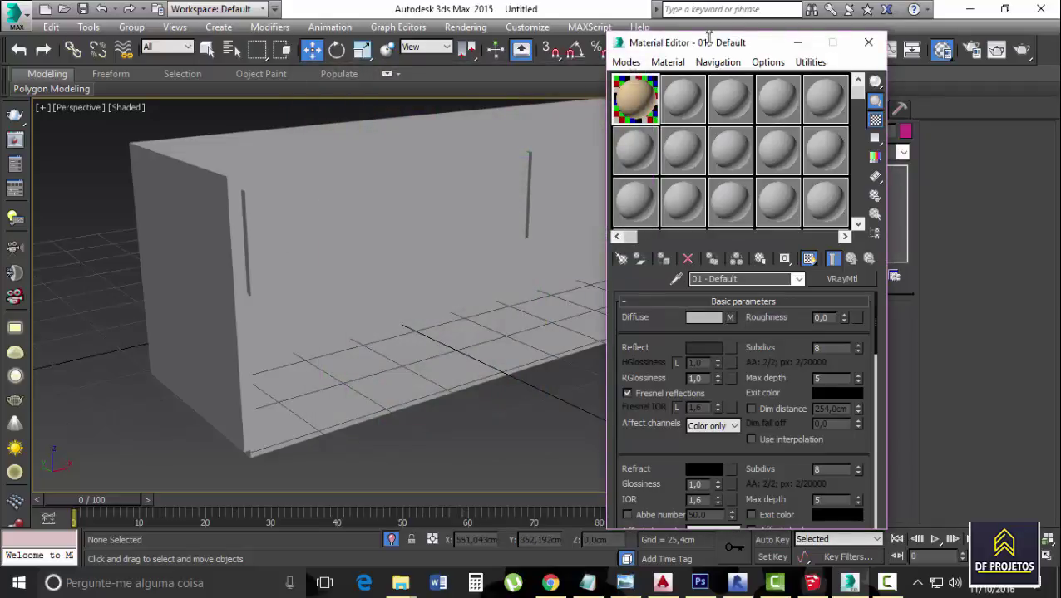
- Move the Material Editor clear of the model and assign the wood material to both drawer fronts
left_click_drag(722, 43, 888, 58)
left_click(487, 183)
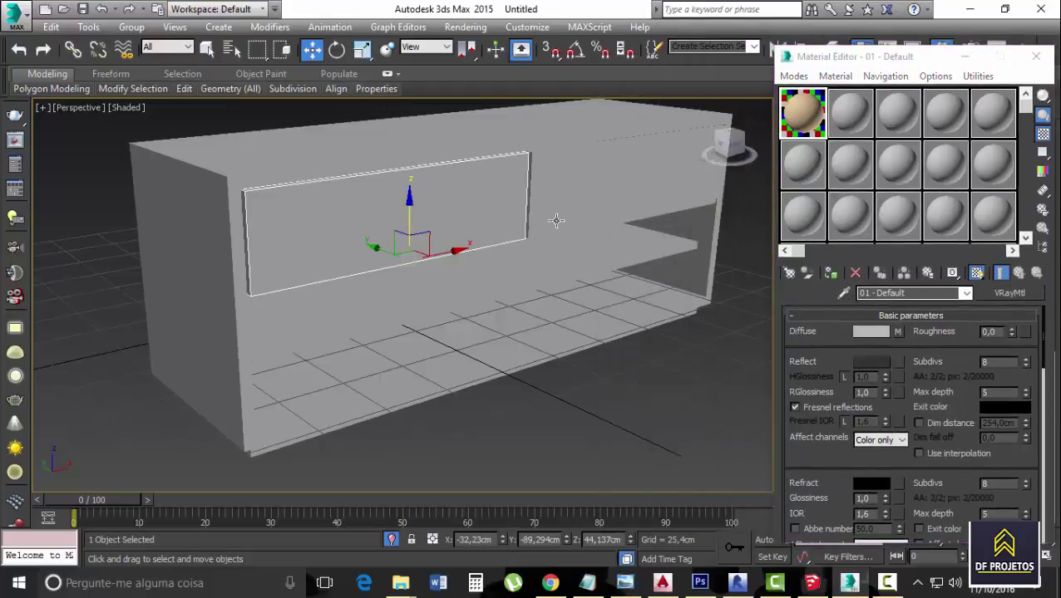
left_click(828, 276)
left_click(587, 182)
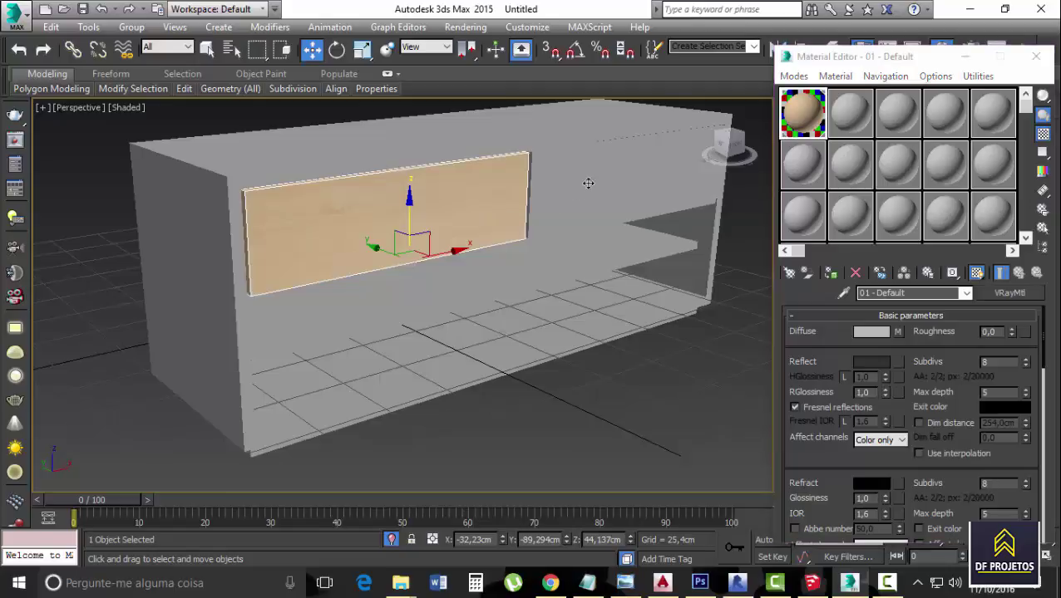
left_click(829, 274)
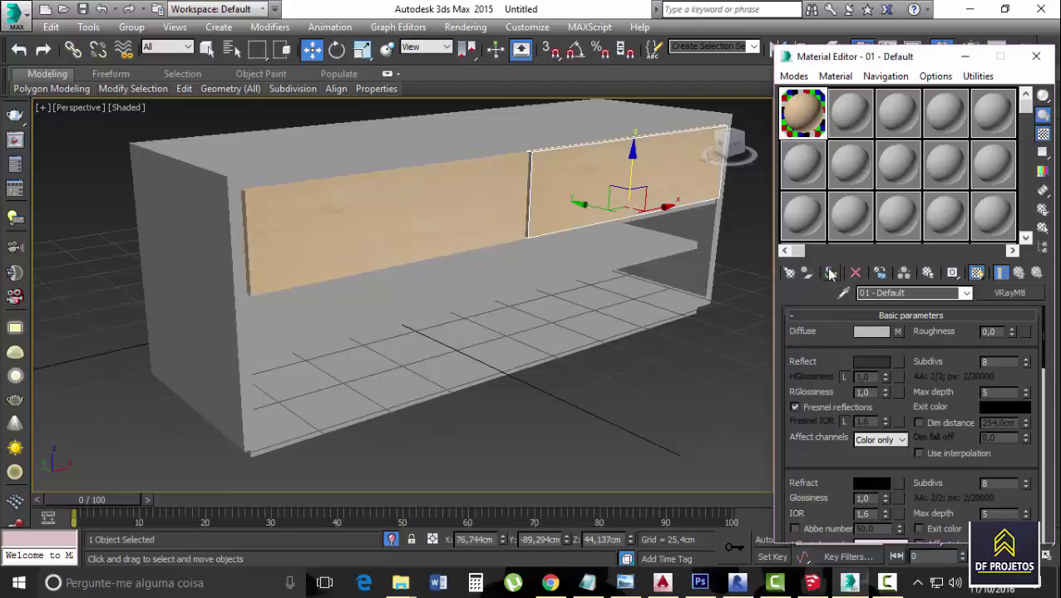
- Assign the wood material to the inner shelf and the outer carcass of the rack
left_click(497, 269)
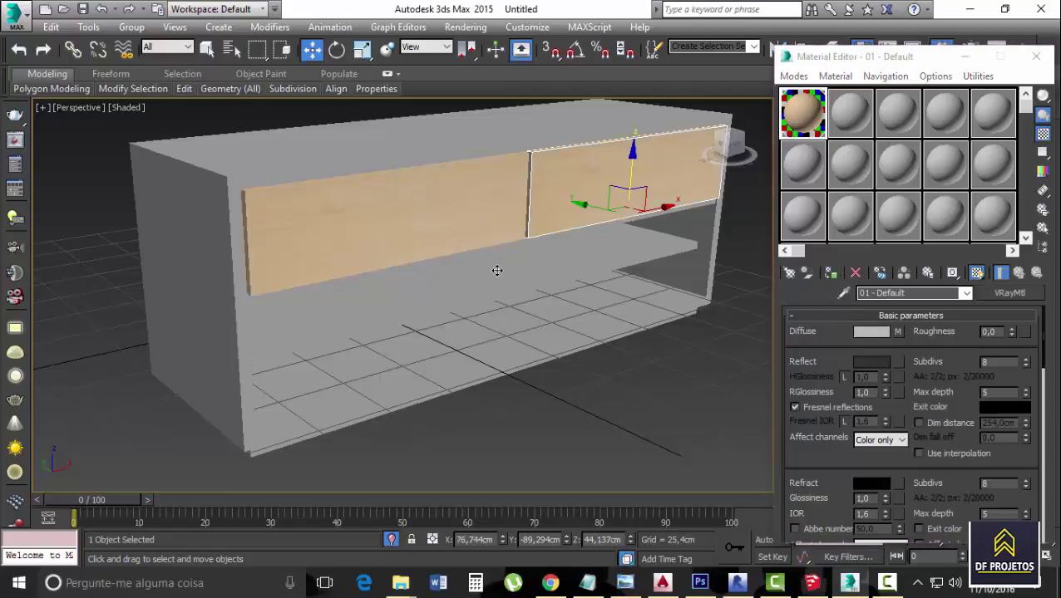
left_click(832, 276)
left_click(495, 347)
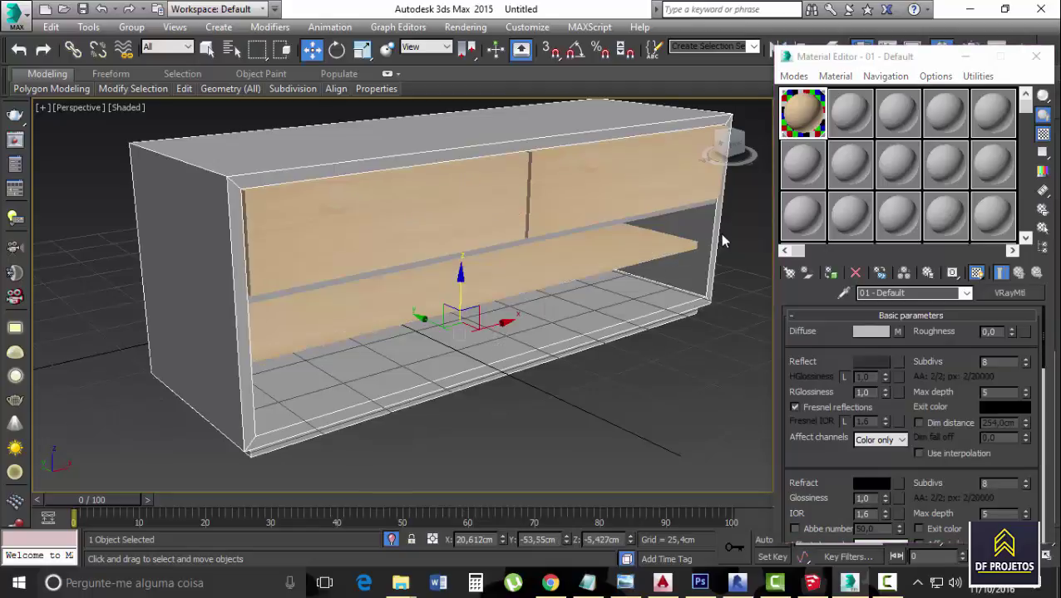
left_click(829, 274)
- Assign the wood material to the remaining gray divider below the drawer fronts and check the rack's coverage
mouse_move(230, 88)
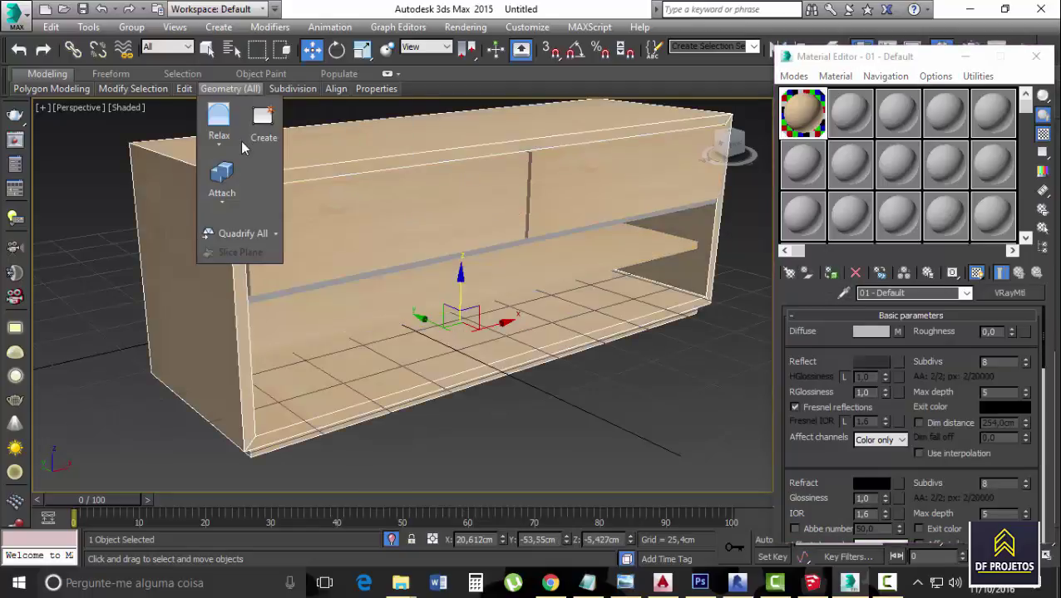
scroll(526, 256, "up", 10)
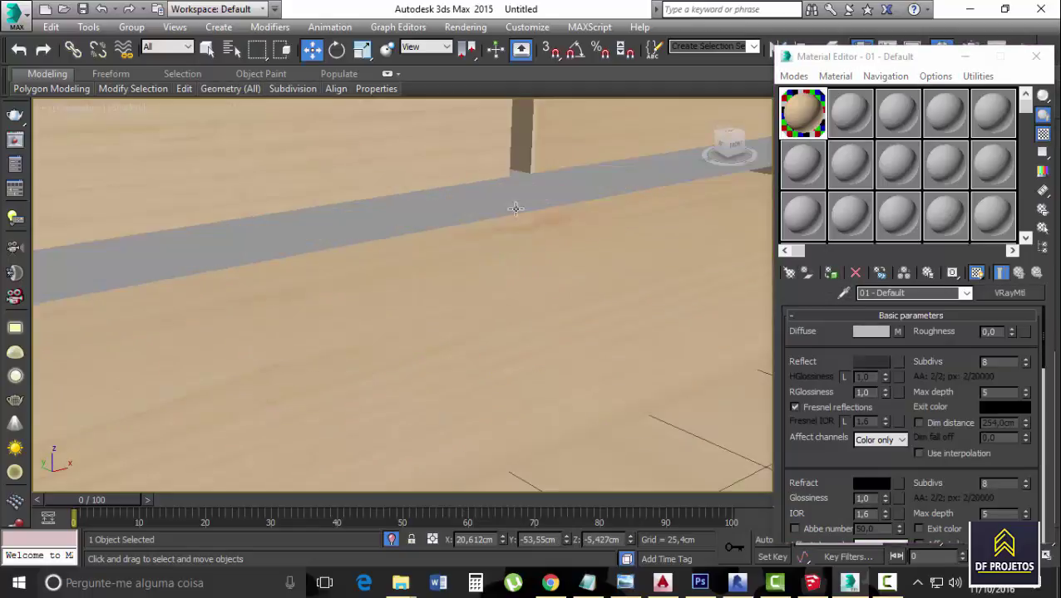
scroll(501, 240, "down", 10)
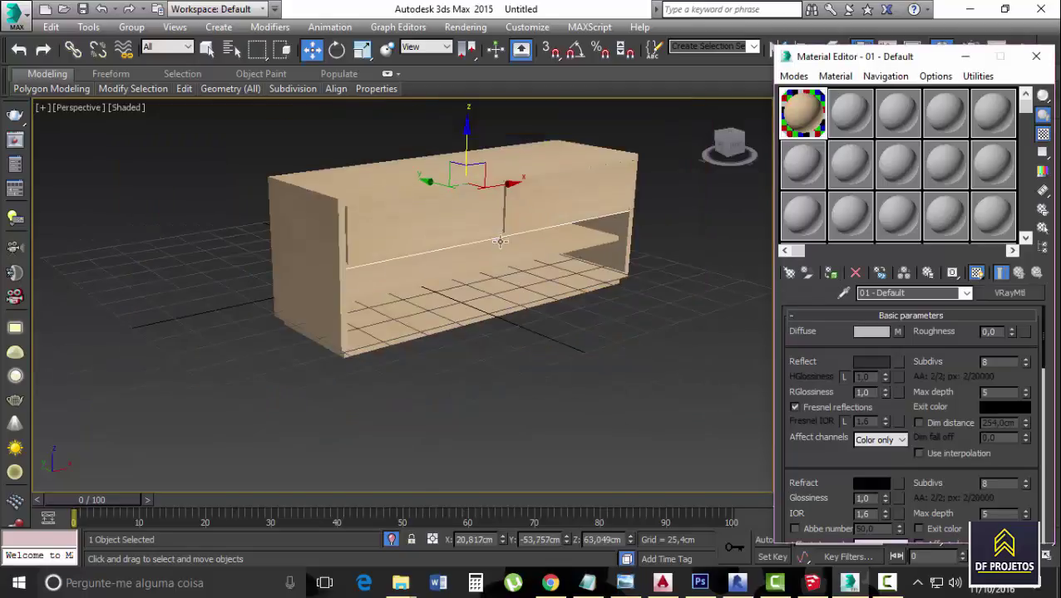
scroll(582, 225, "up", 8)
scroll(591, 245, "down", 9)
middle_click_drag(591, 245, 529, 248)
scroll(529, 245, "up", 5)
scroll(649, 236, "up", 4)
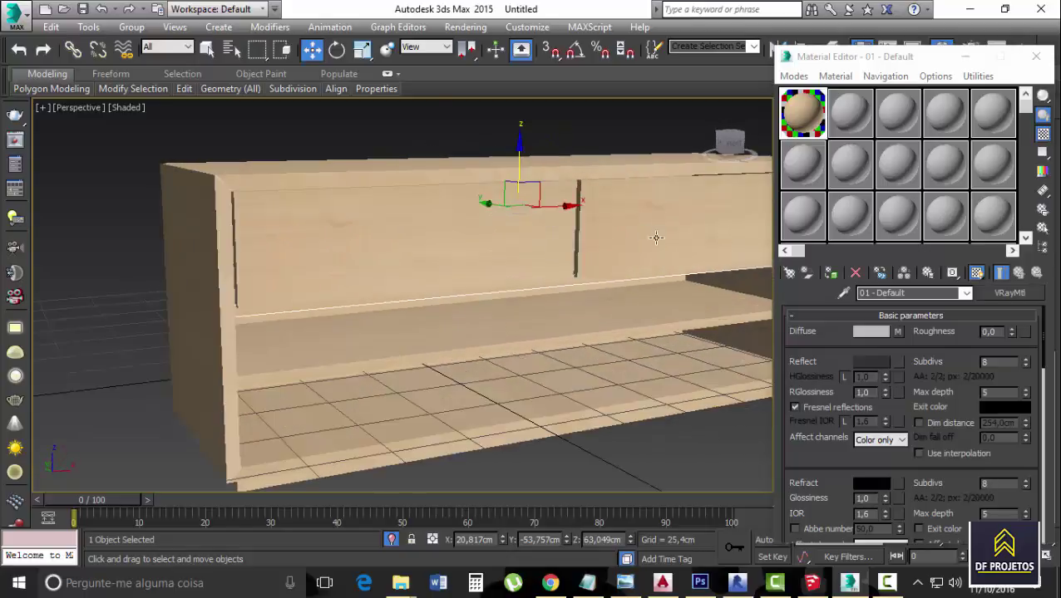
- Select the second sample material, then switch to Chrome and return to the TEXTURA DE MADEIRA image results
left_click(849, 114)
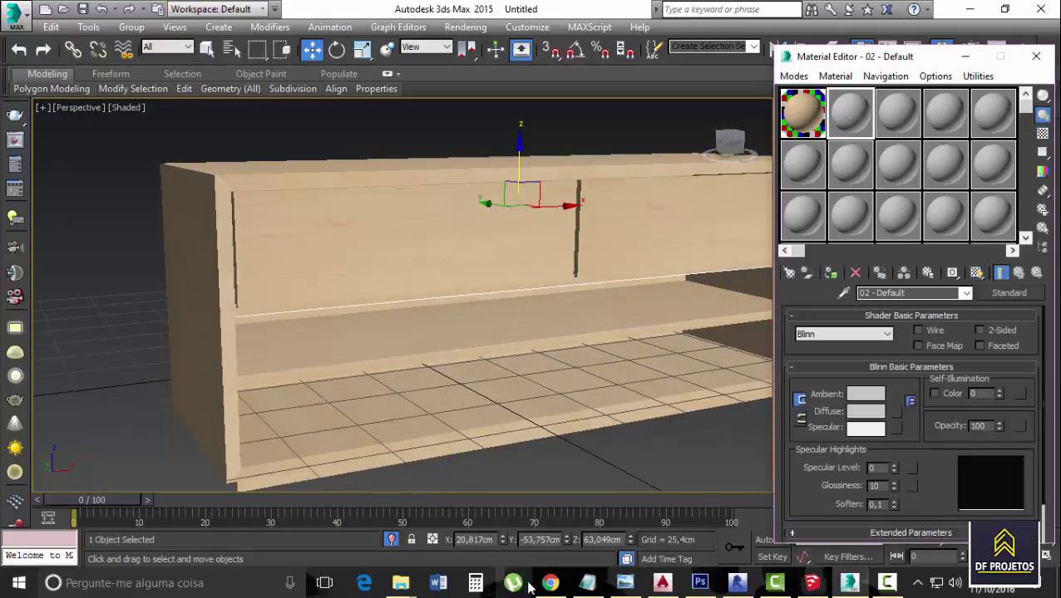
left_click(550, 582)
scroll(533, 308, "down", 1)
scroll(561, 255, "up", 5)
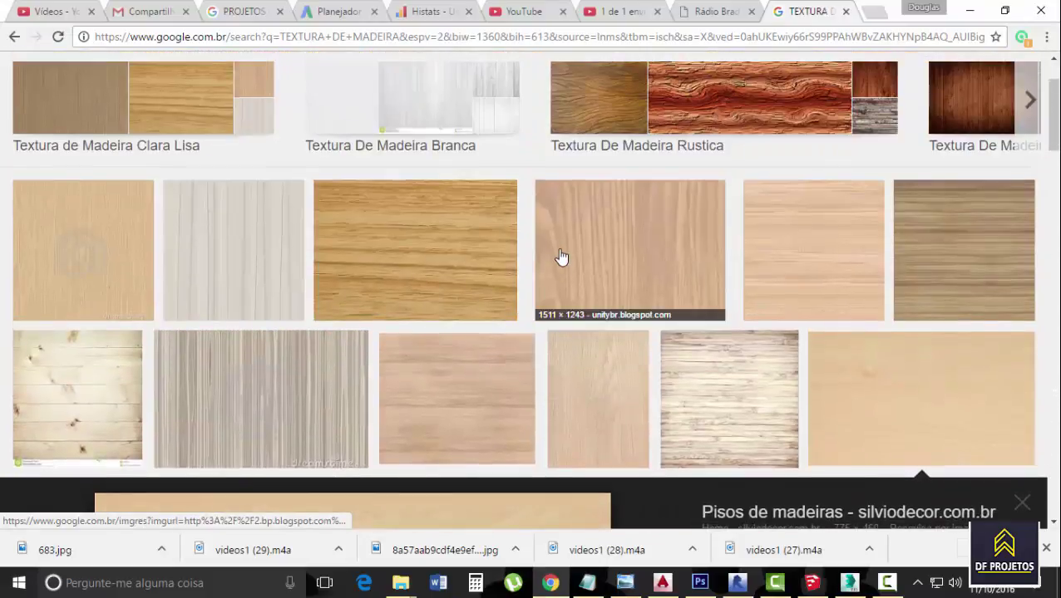
scroll(567, 266, "down", 1)
scroll(645, 307, "up", 2)
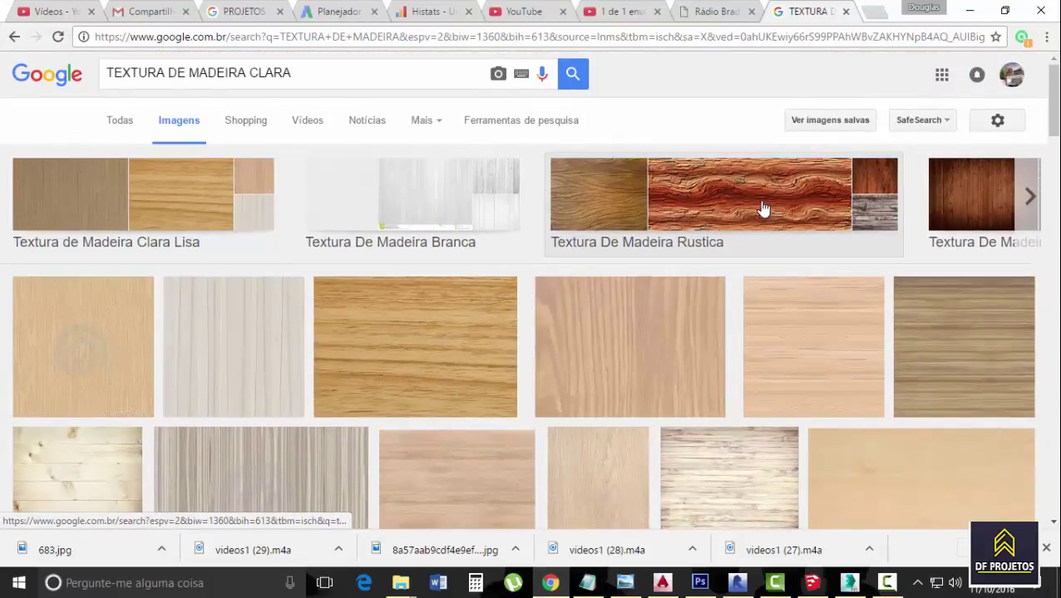
left_click(14, 37)
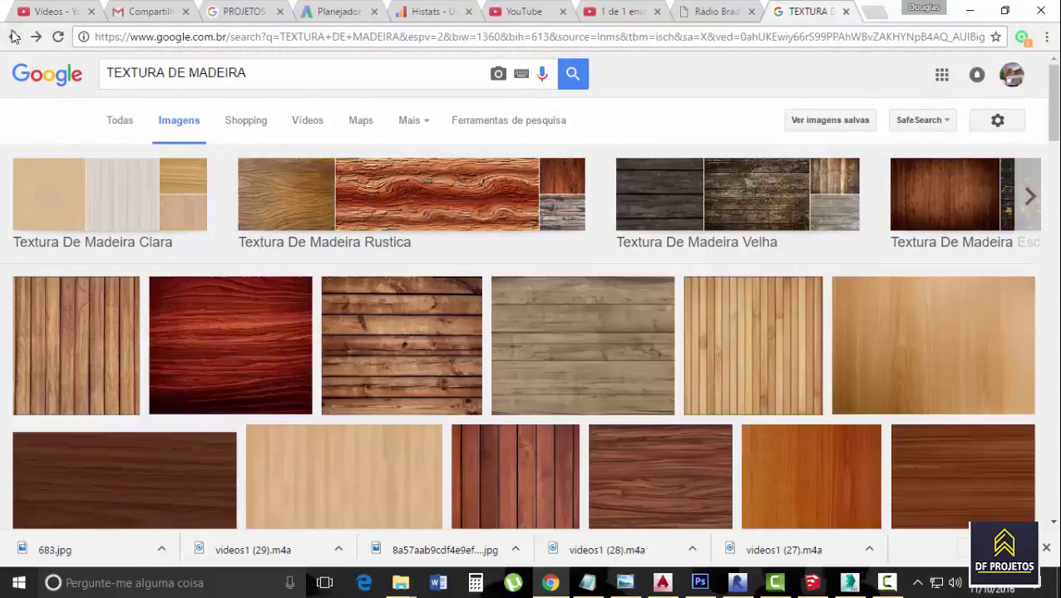
- Preview the dark red wood texture and filter the image results to the large size (Grande)
scroll(283, 233, "down", 3)
left_click(222, 193)
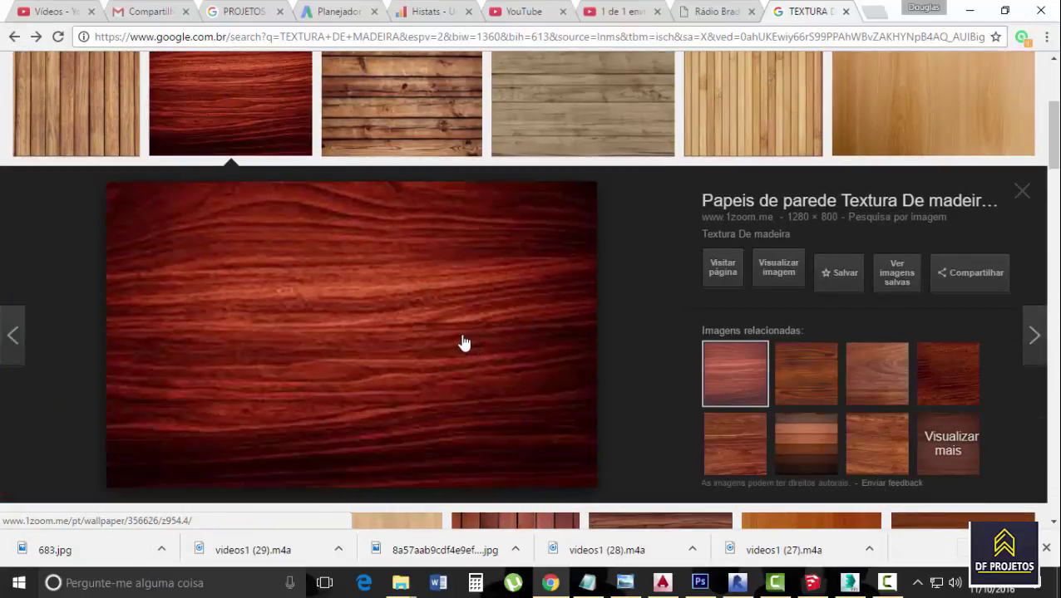
scroll(464, 343, "up", 3)
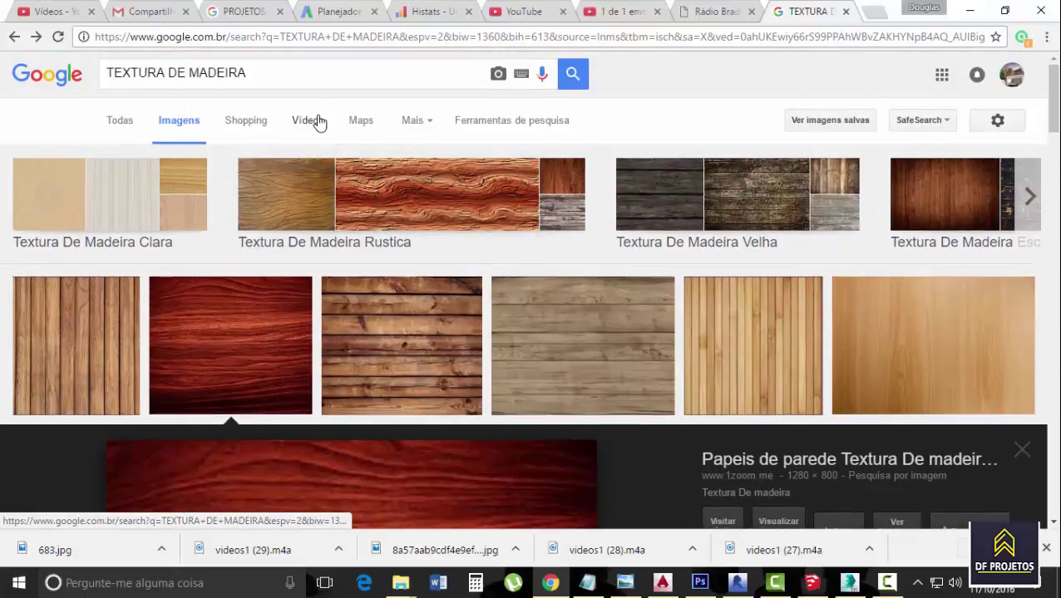
left_click(499, 120)
left_click(127, 163)
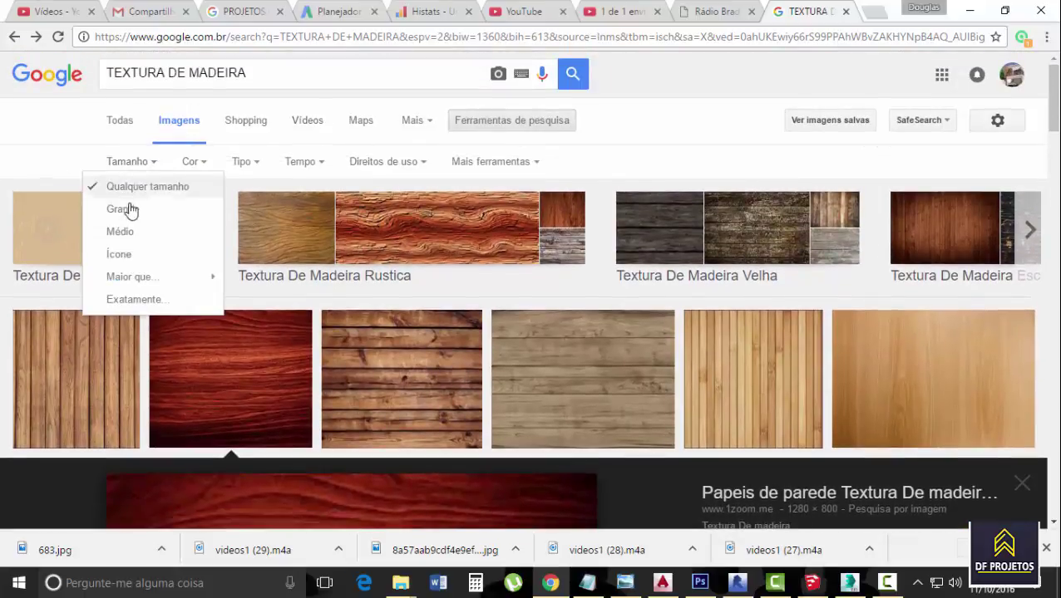
left_click(125, 210)
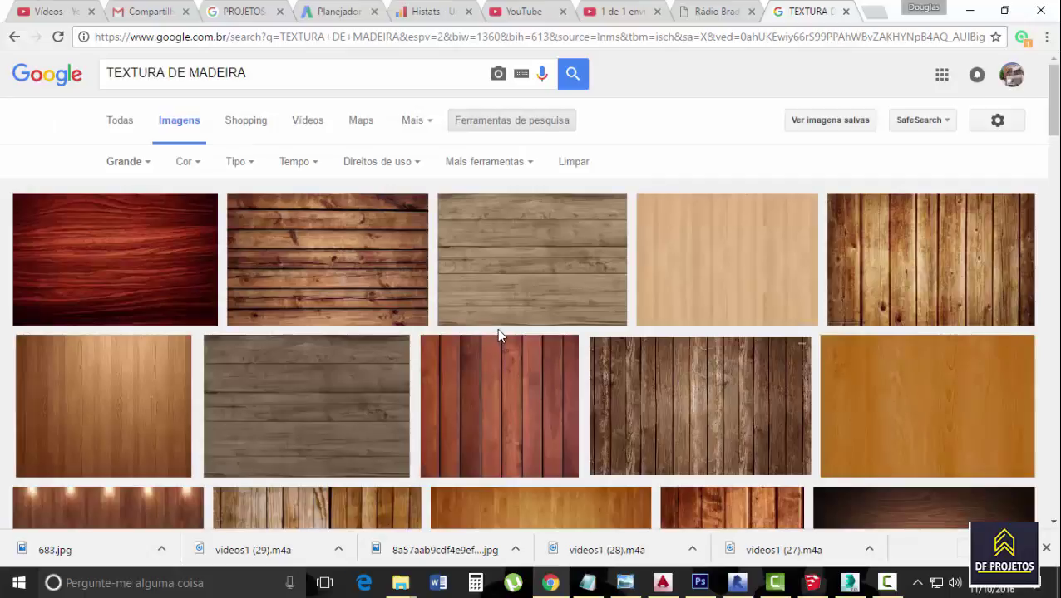
- Browse the large wood texture images for a second wood finish, previewing the brown horizontal-plank texture
scroll(497, 331, "down", 4)
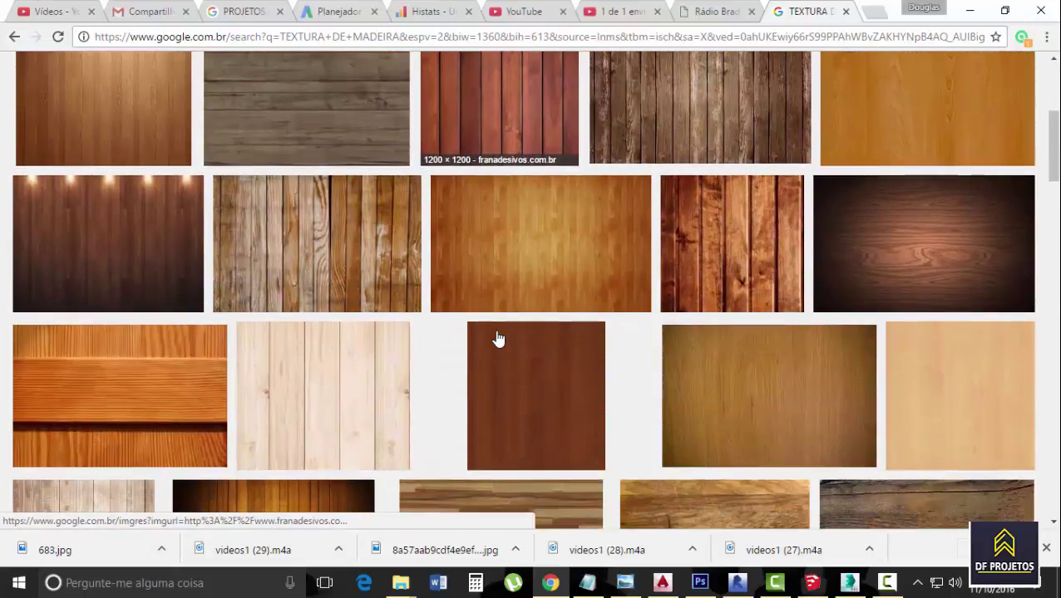
scroll(499, 341, "down", 1)
scroll(667, 349, "down", 3)
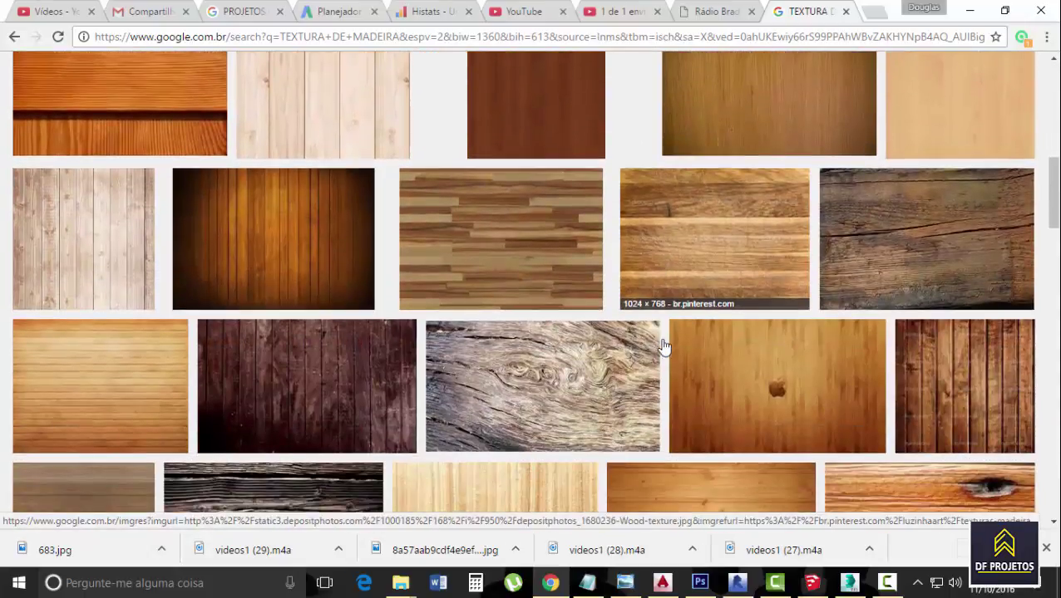
scroll(711, 320, "down", 4)
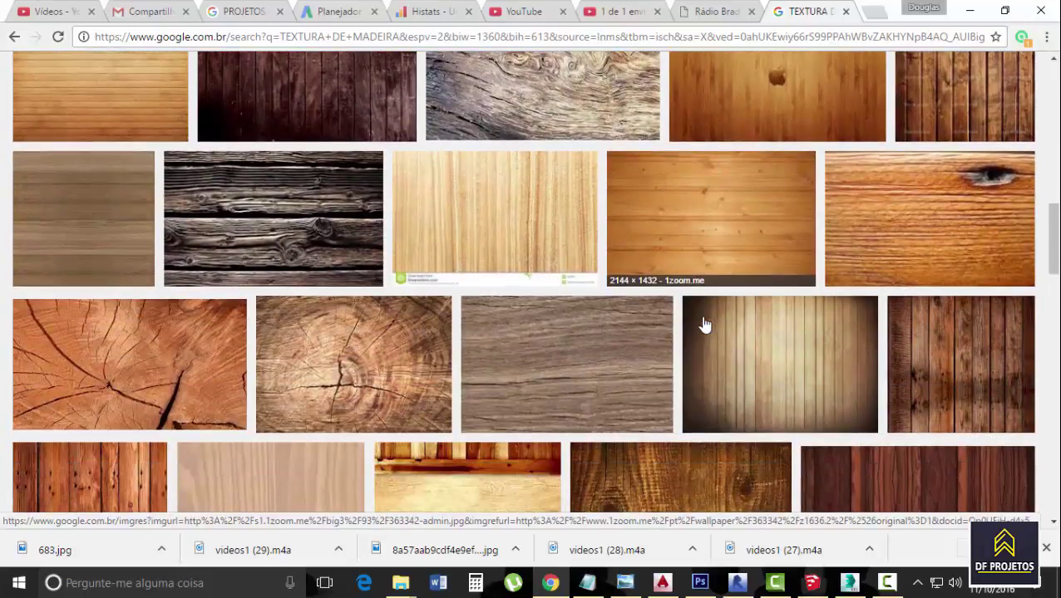
left_click(90, 203)
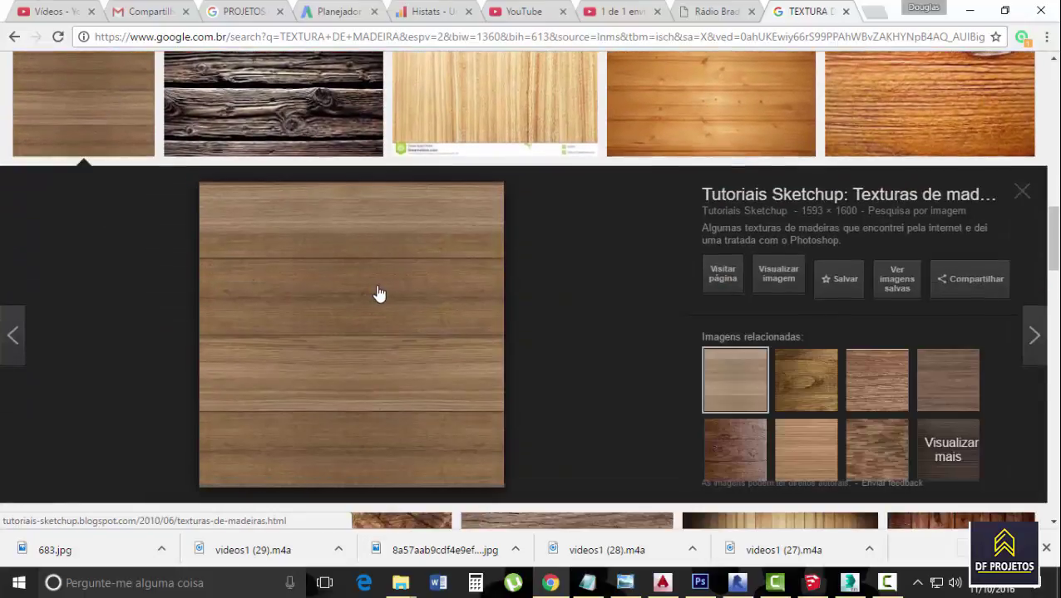
left_click(1017, 198)
scroll(605, 283, "down", 2)
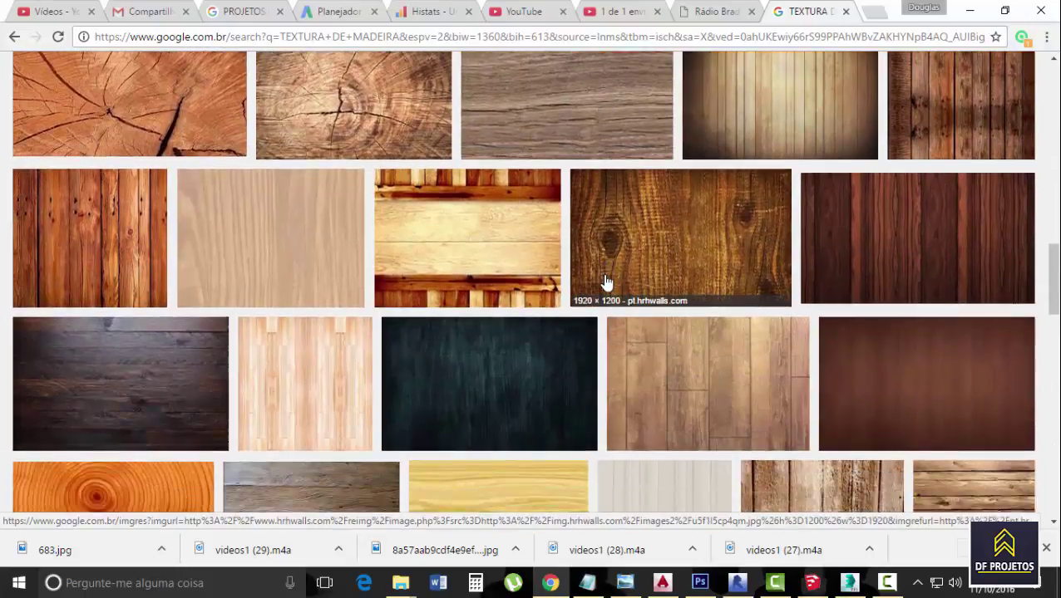
scroll(605, 282, "down", 4)
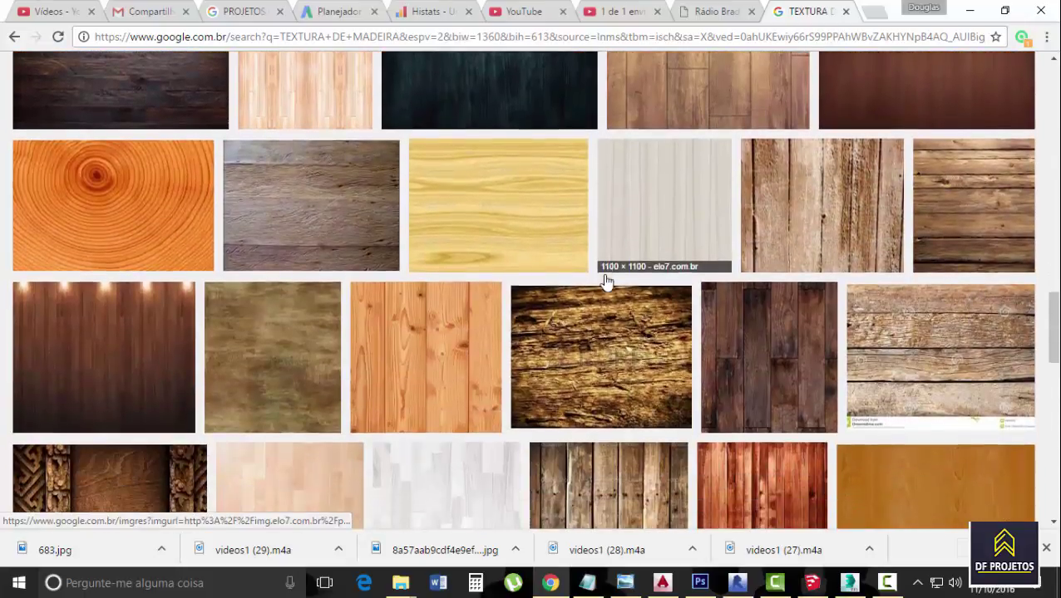
scroll(605, 283, "down", 6)
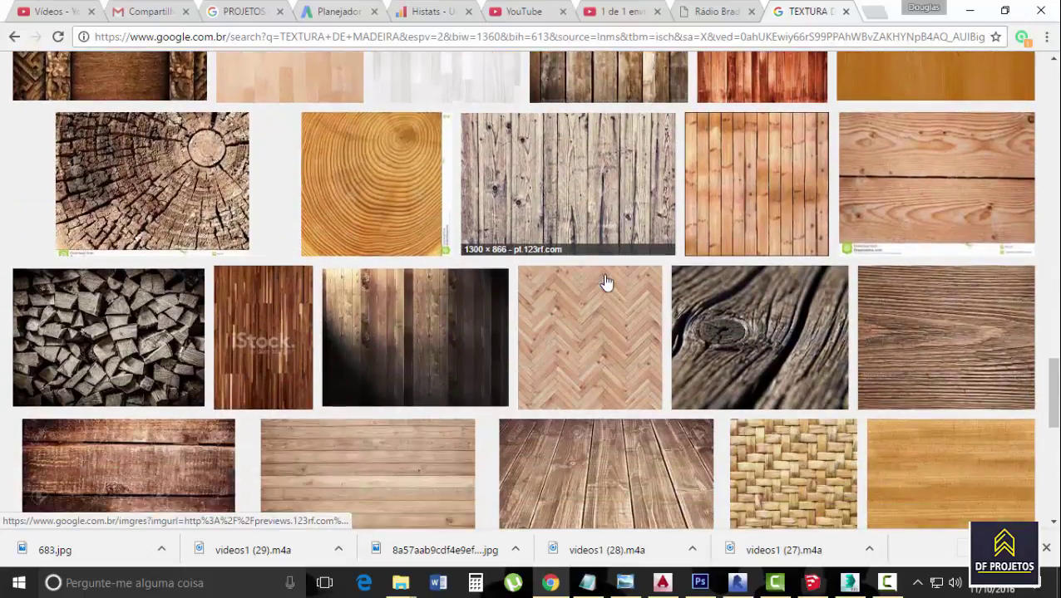
scroll(606, 283, "down", 5)
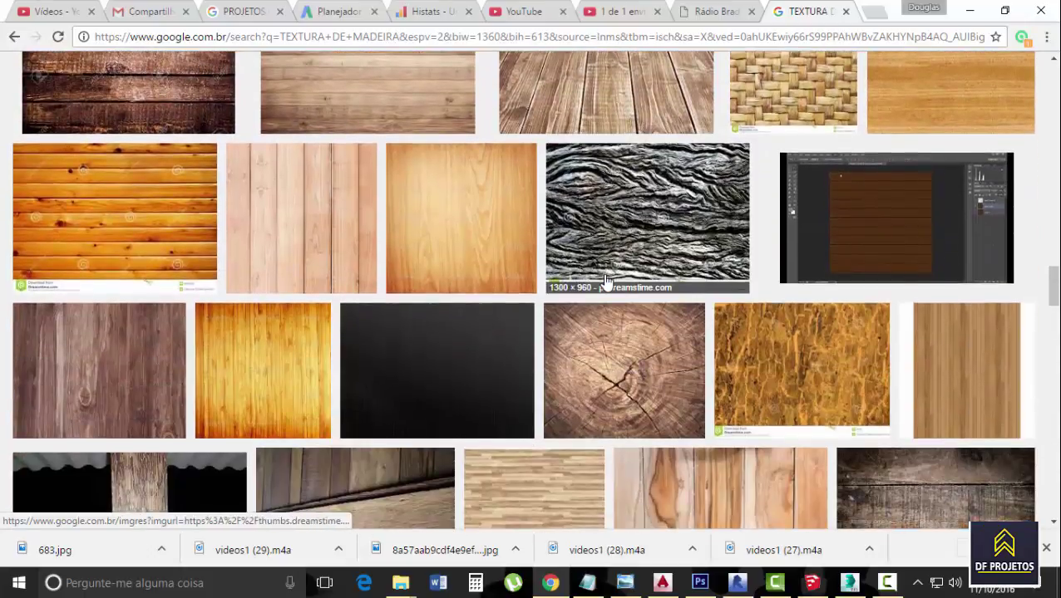
scroll(605, 282, "down", 6)
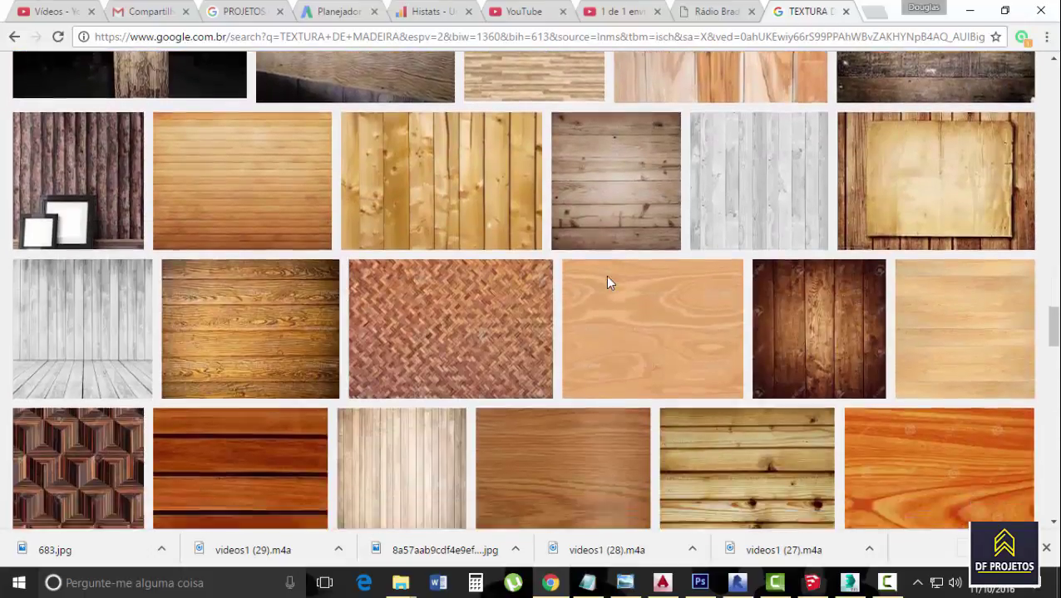
scroll(606, 281, "down", 4)
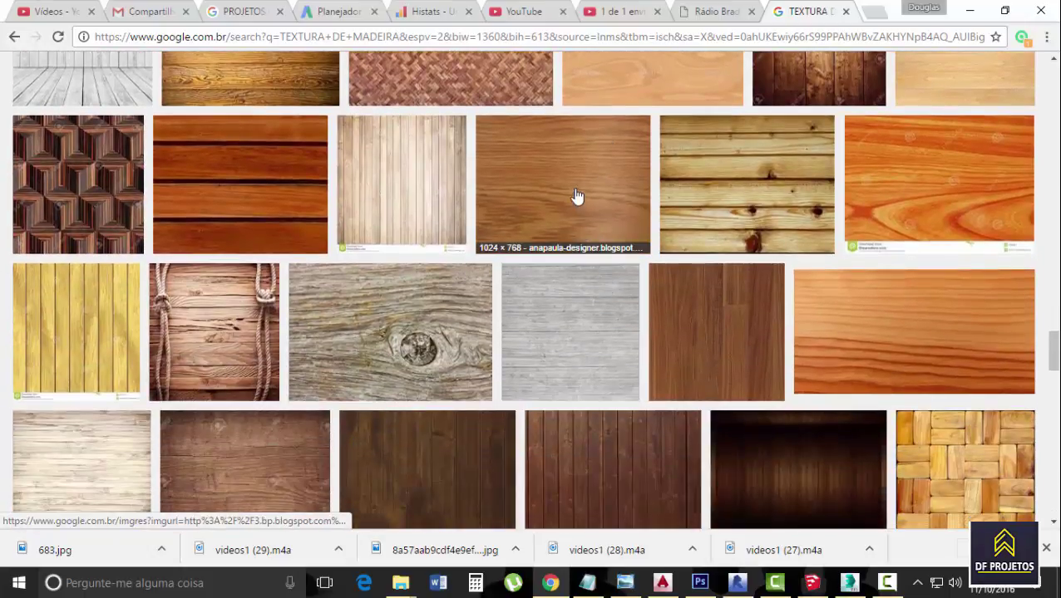
- Open the medium-brown 1024 × 768 wood grain image and save it as JPEG Textura 01 in the SLIDE DE CURSO PARA EMPRESA folder
left_click(577, 196)
right_click(331, 262)
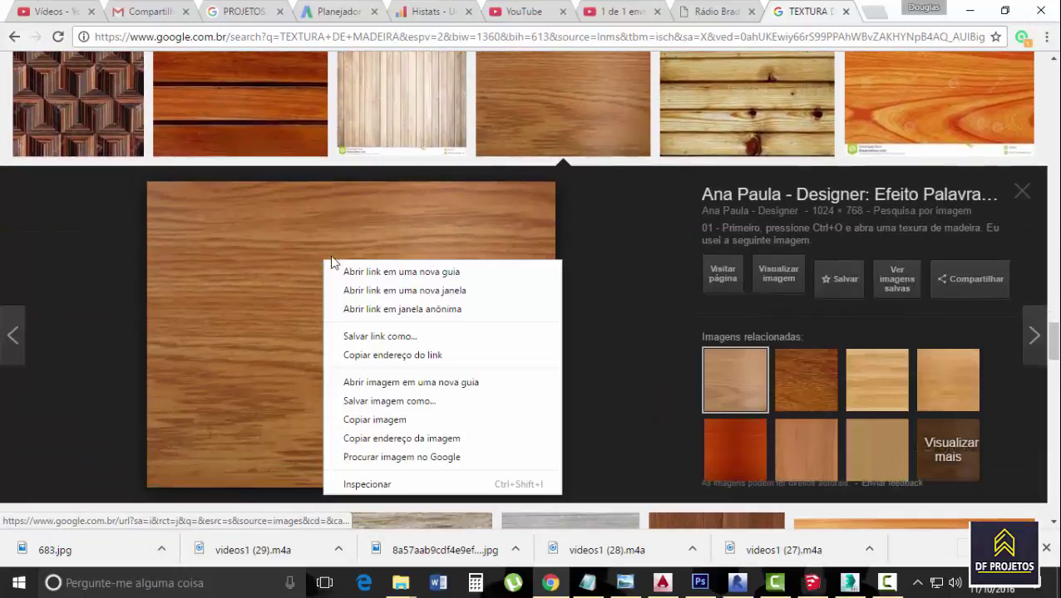
left_click(390, 402)
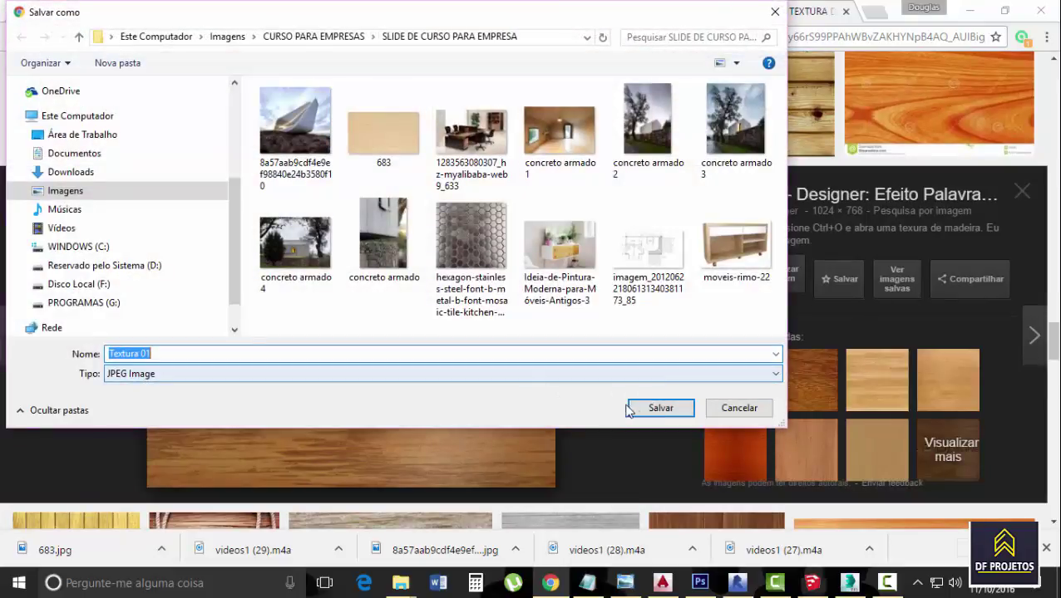
left_click(642, 408)
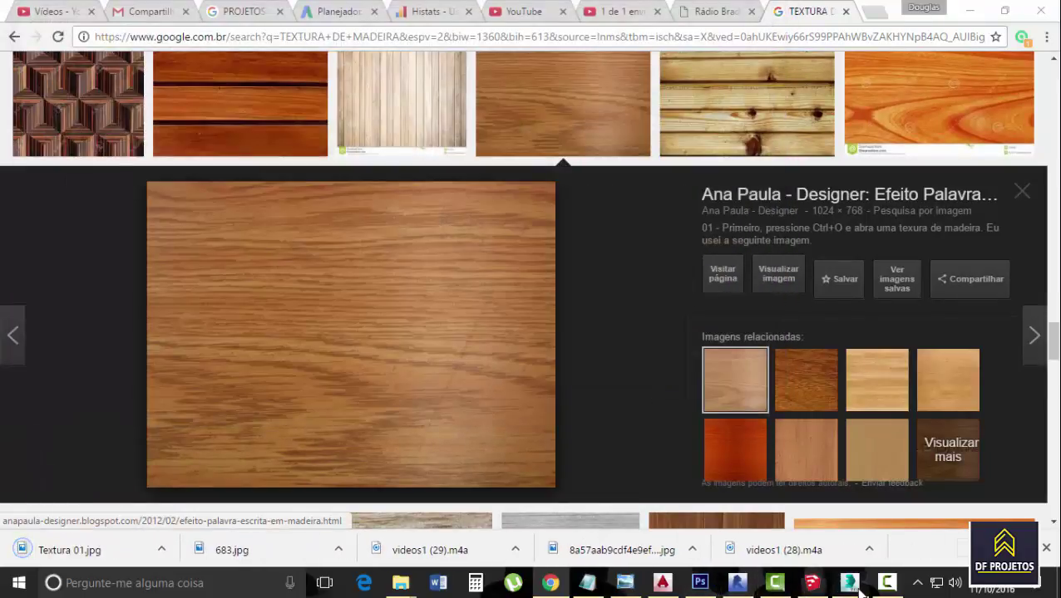
- Switch to 3ds Max, open a magnified preview of the second material with a checkered background, and change its type to VRayMtl
left_click(860, 591)
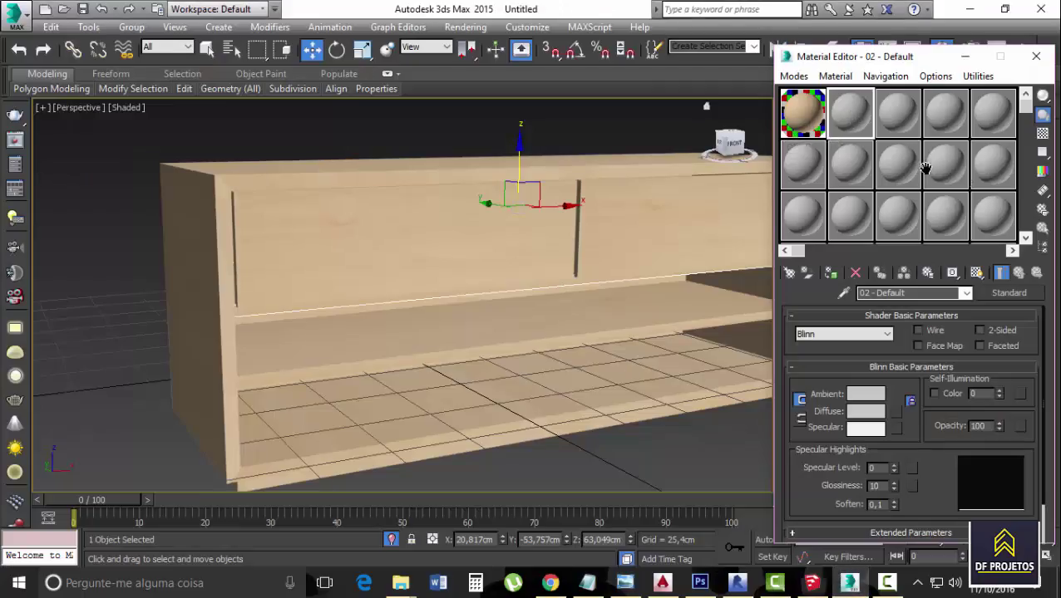
left_click(1045, 136)
double_click(863, 120)
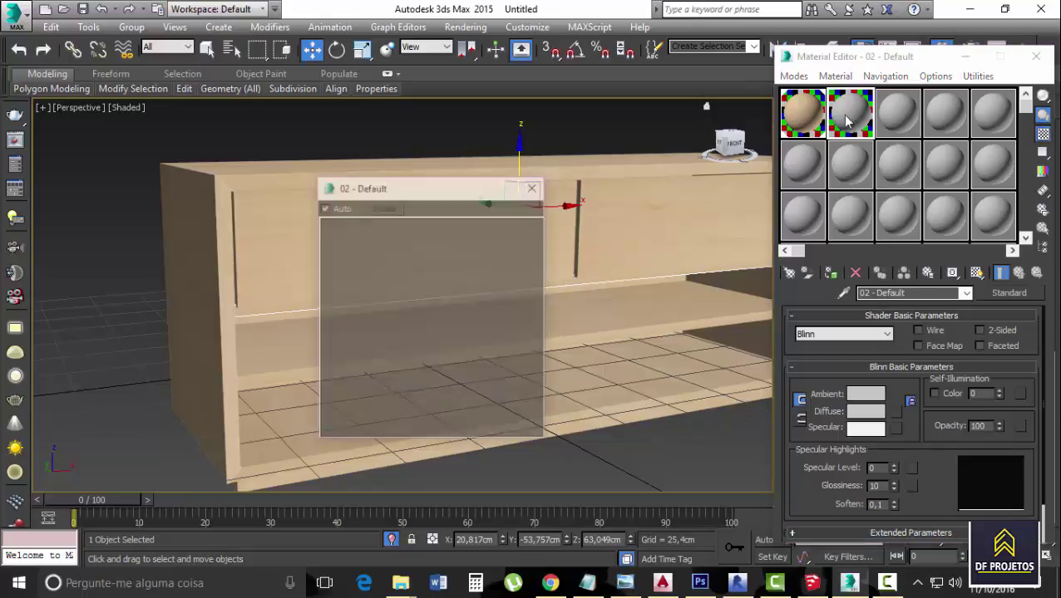
left_click_drag(461, 195, 578, 190)
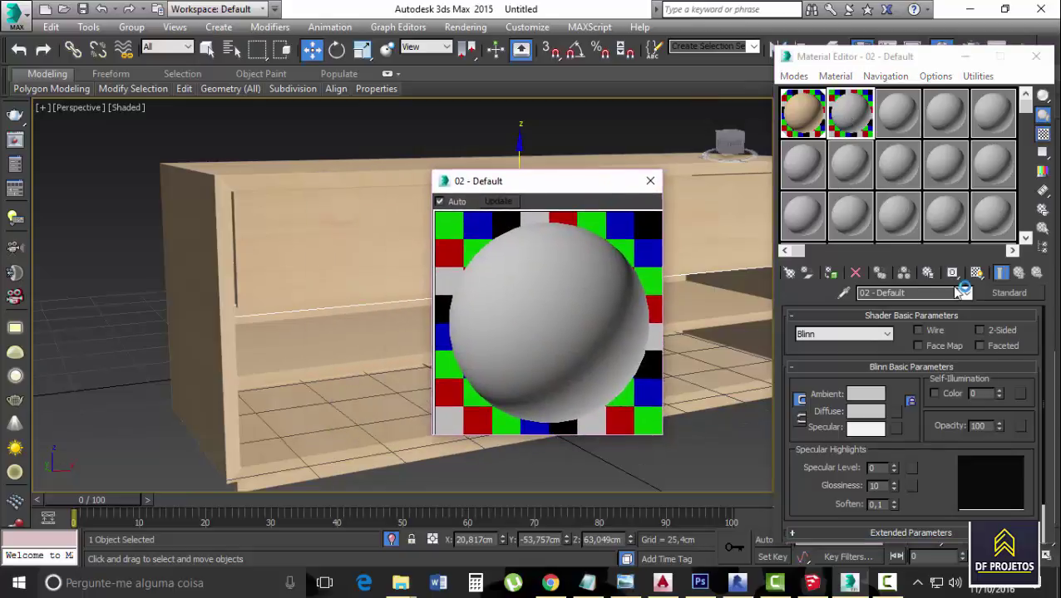
left_click(1008, 293)
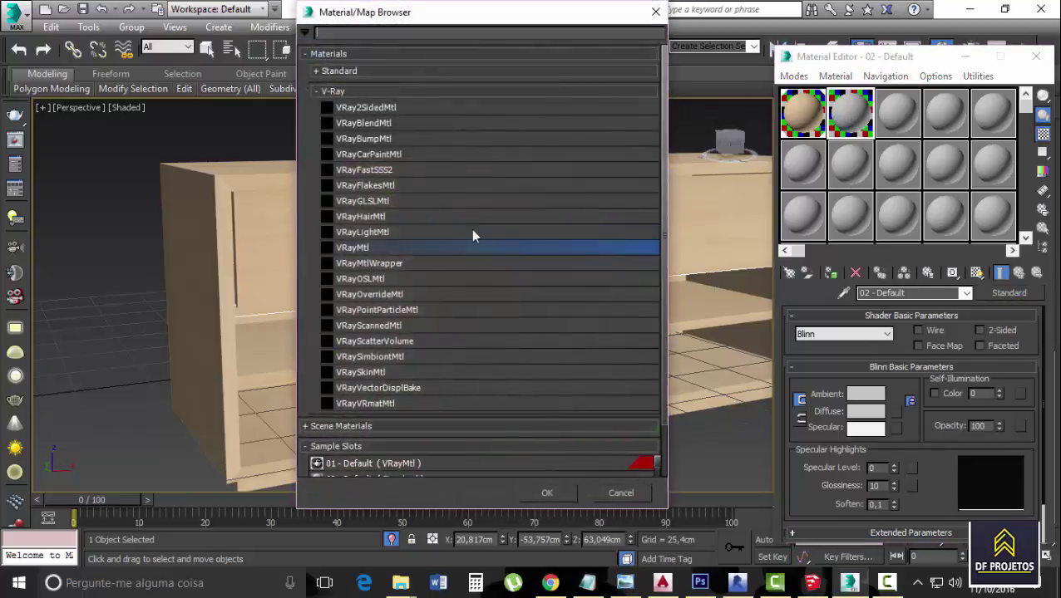
double_click(360, 247)
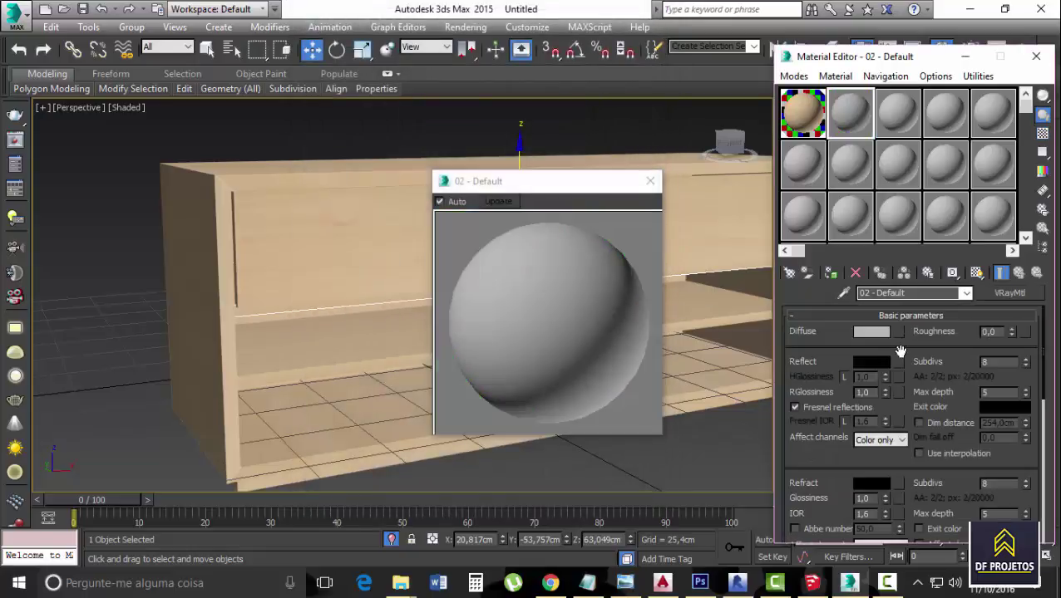
- Bring the downloaded Textura 01.jpg from Chrome into the second material as its Diffuse map and open that map's settings
left_click(547, 583)
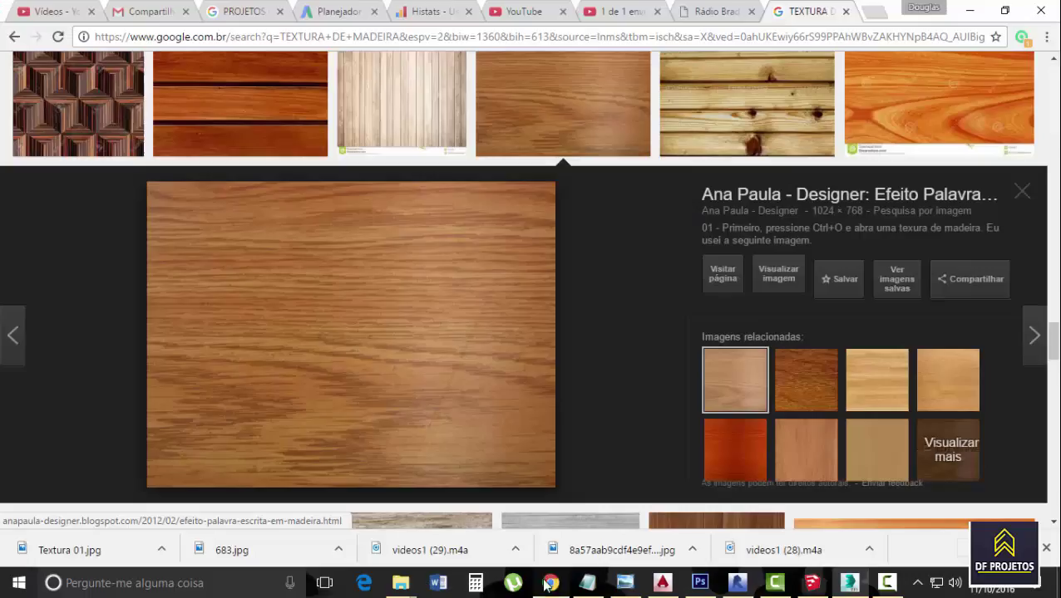
left_click_drag(135, 542, 895, 330)
left_click(895, 330)
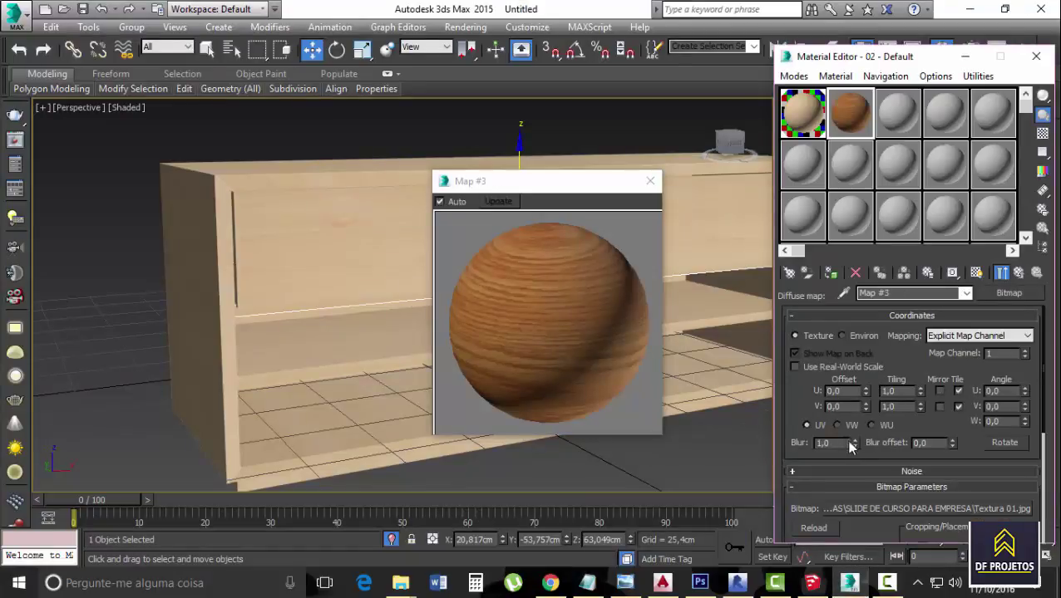
- Set the Diffuse bitmap's Blur to 0,01 and return to the parent 02 - Default material
type("0,01")
key("Return")
left_click(965, 293)
left_click(939, 306)
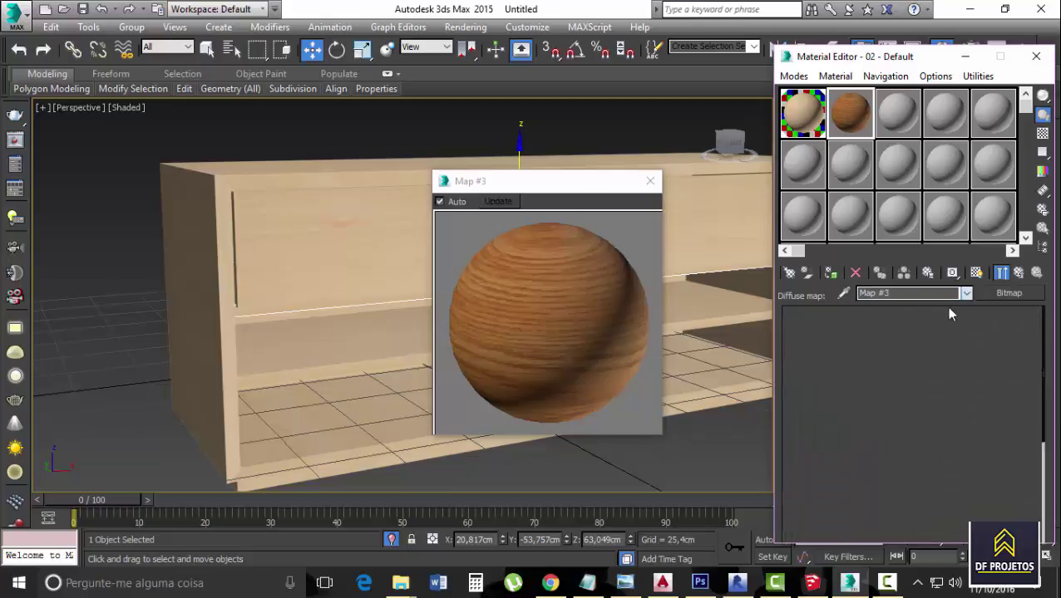
- Duplicate the Textura 01.jpg Diffuse map into the second material's Bump slot as a Copy and return to its basic parameters
scroll(904, 393, "down", 10)
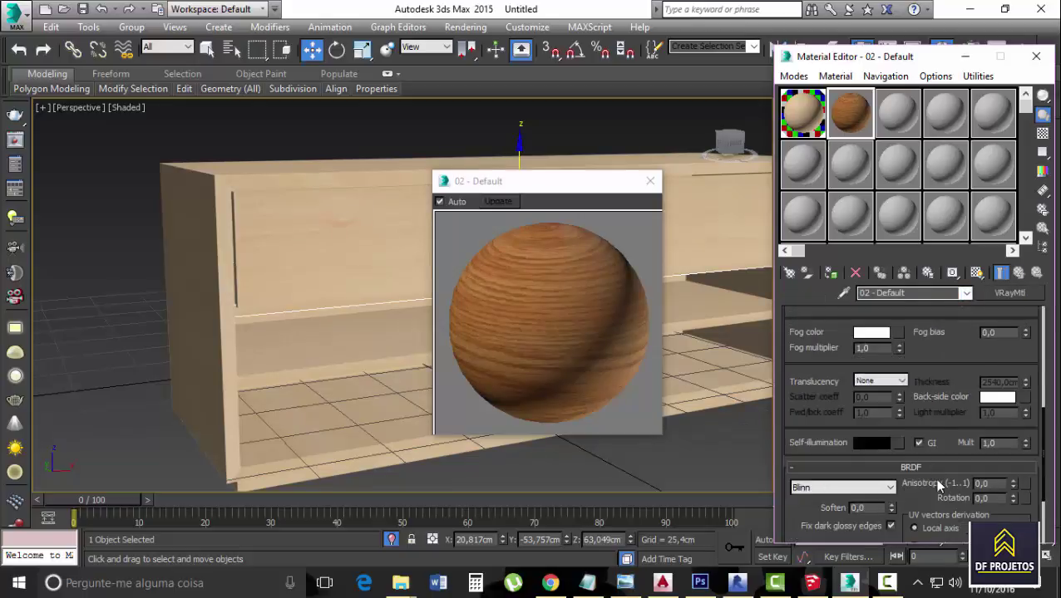
left_click(915, 488)
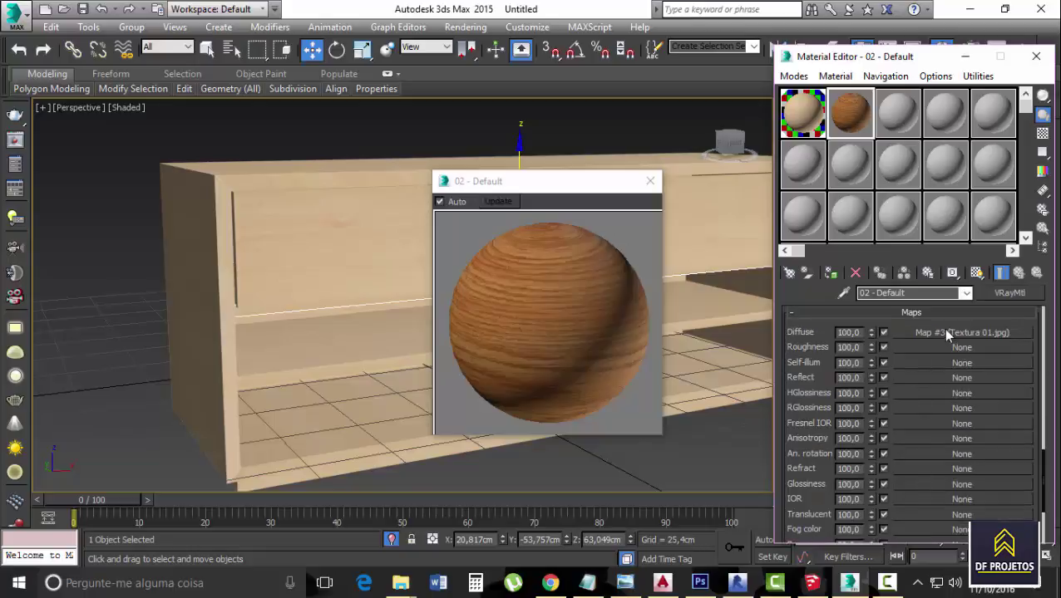
left_click_drag(956, 333, 949, 402)
scroll(949, 402, "down", 3)
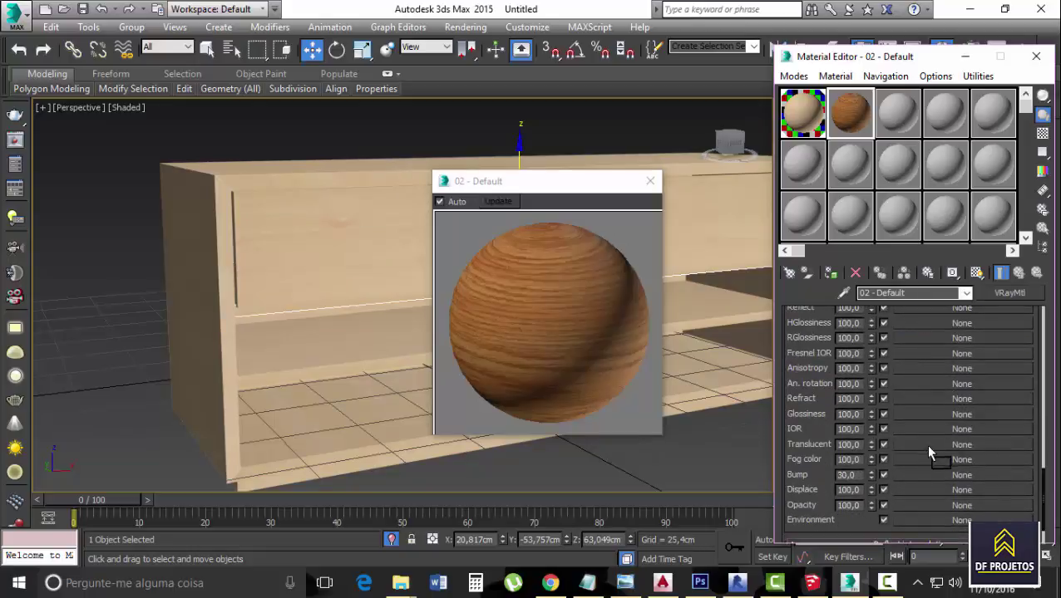
left_click_drag(922, 482, 922, 483)
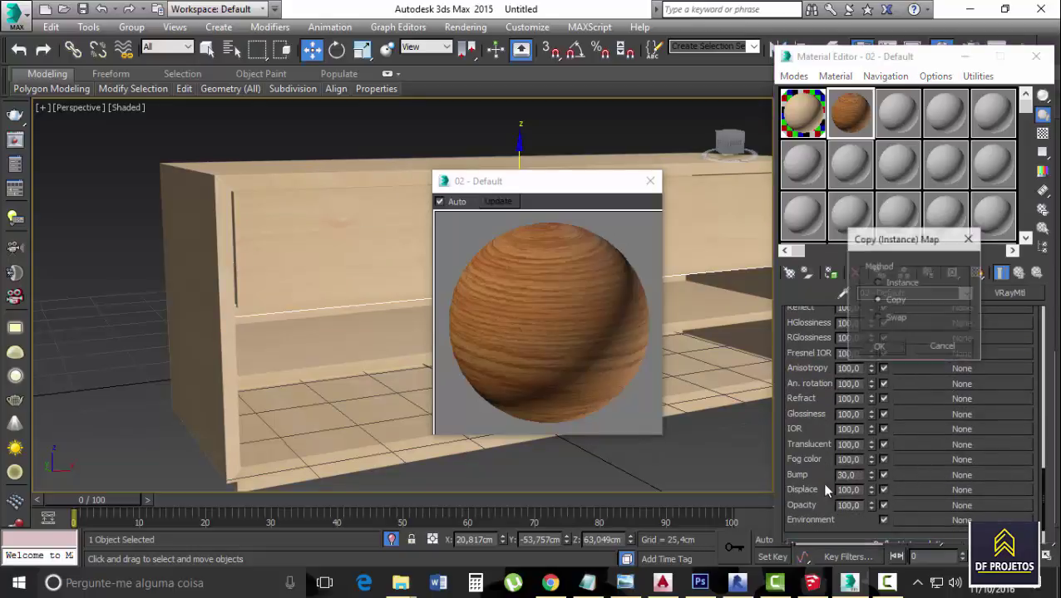
left_click(890, 349)
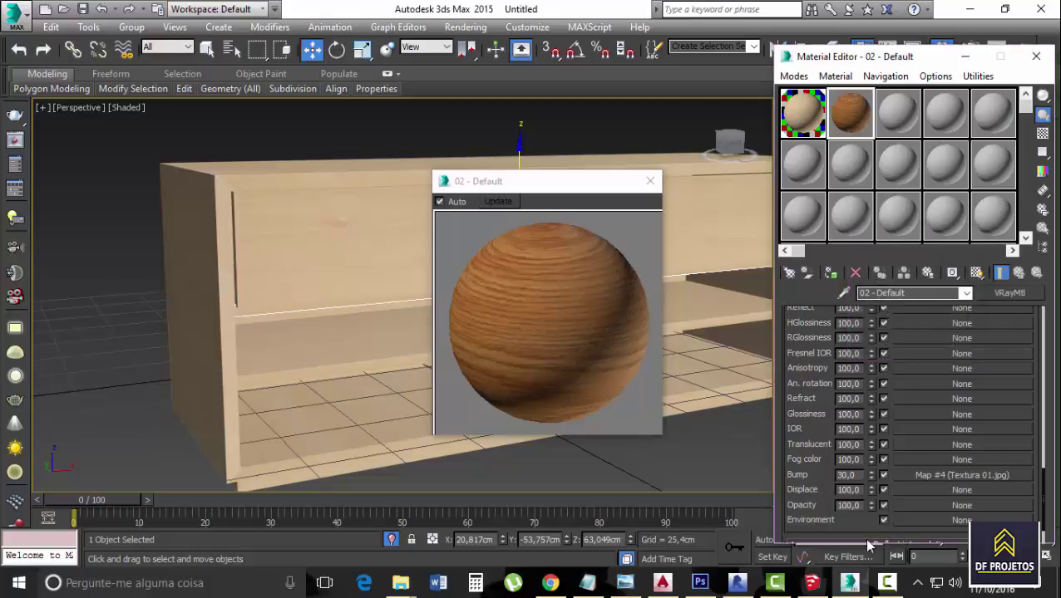
scroll(948, 365, "up", 15)
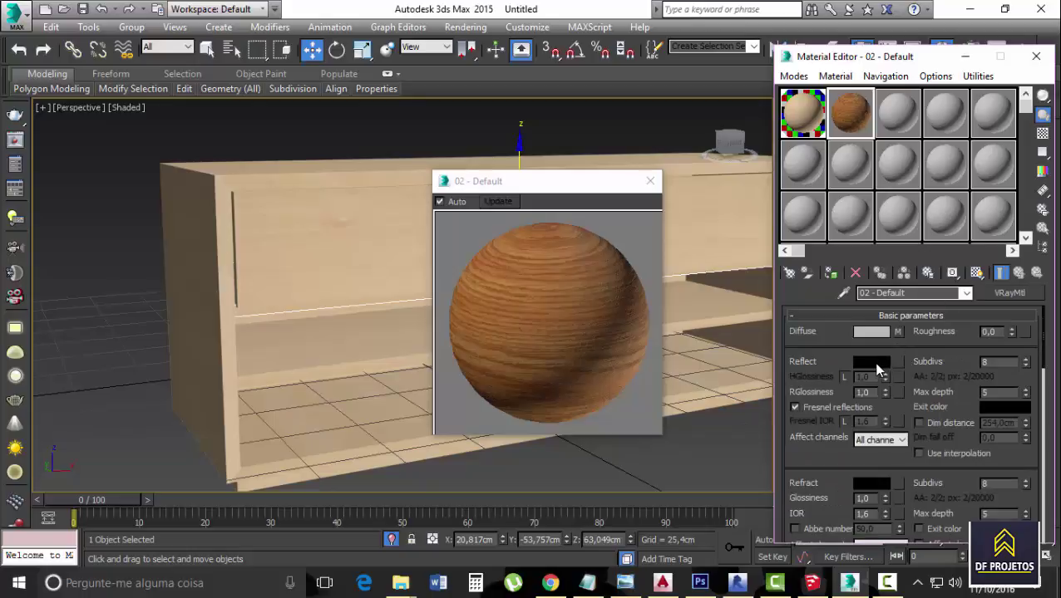
- Set the second material's Reflect color to a very dark gray with a value of 12
left_click(873, 363)
left_click(455, 109)
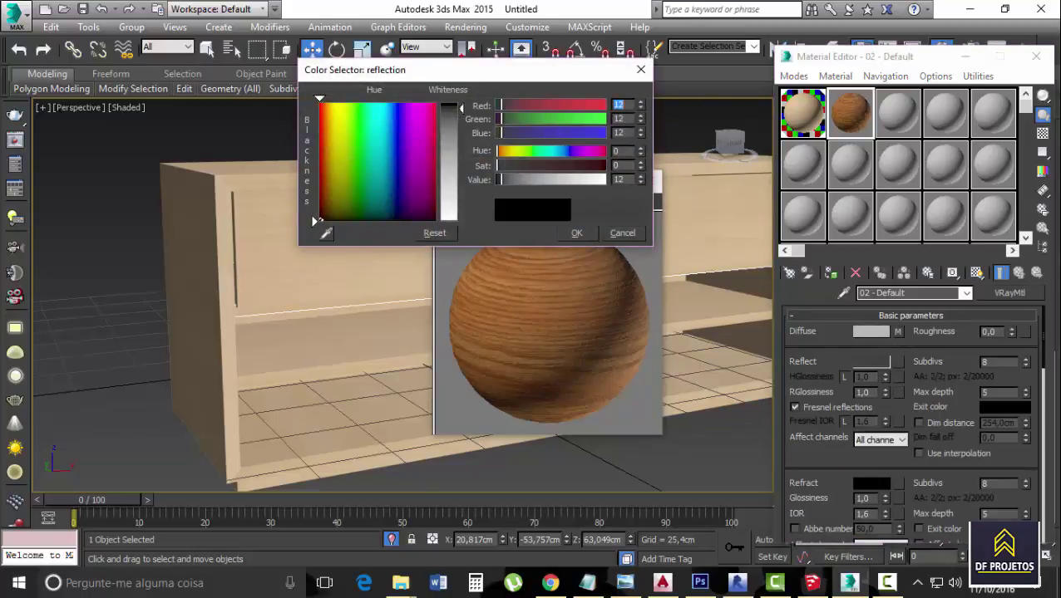
left_click(576, 235)
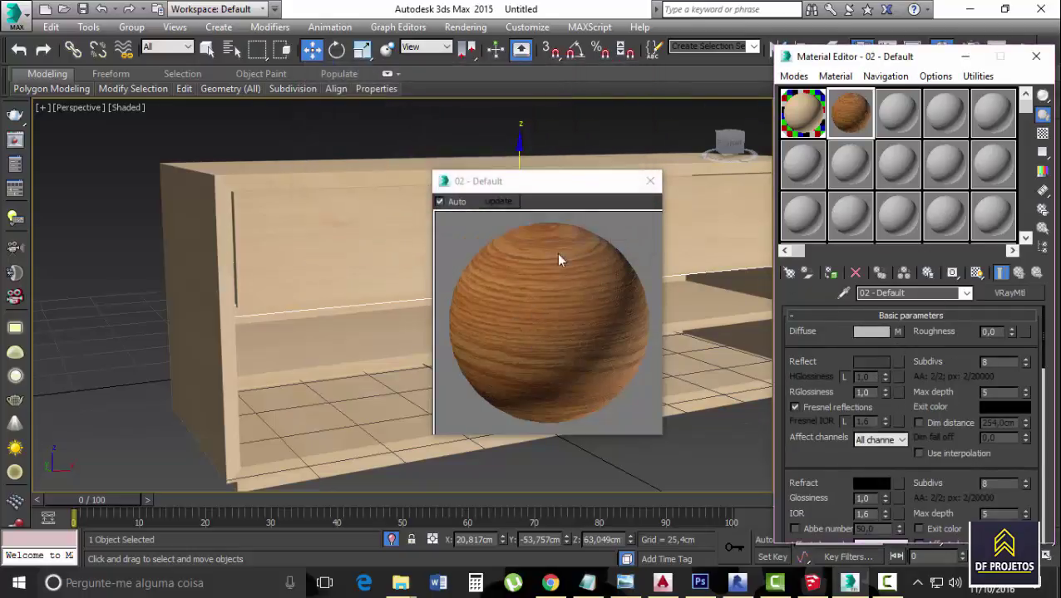
- Assign the darker wood material to both drawer fronts with its texture shown in the viewport, and close the preview and Material Editor
left_click(343, 255)
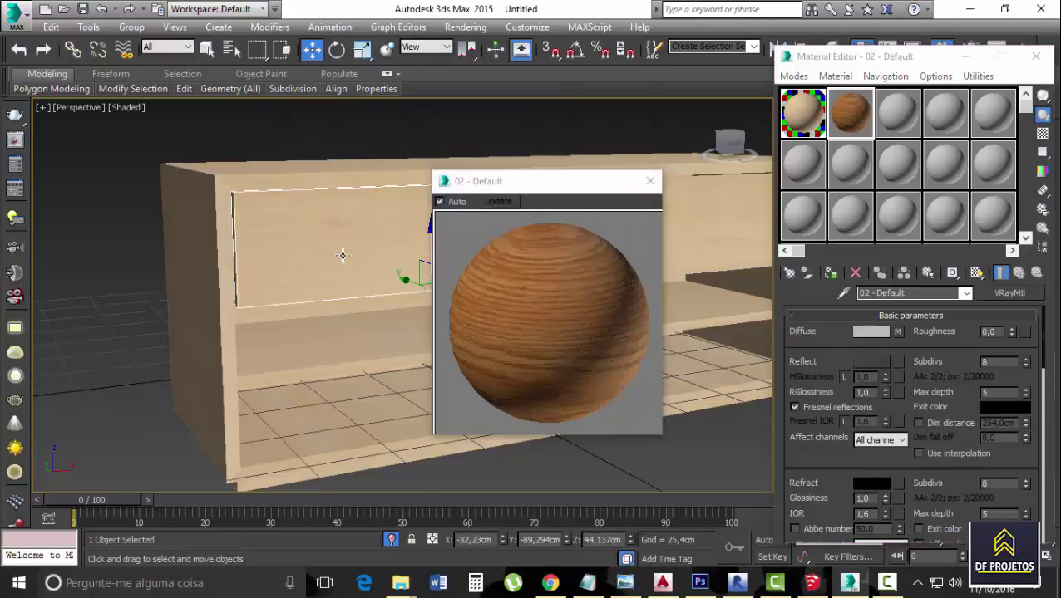
left_click(832, 274)
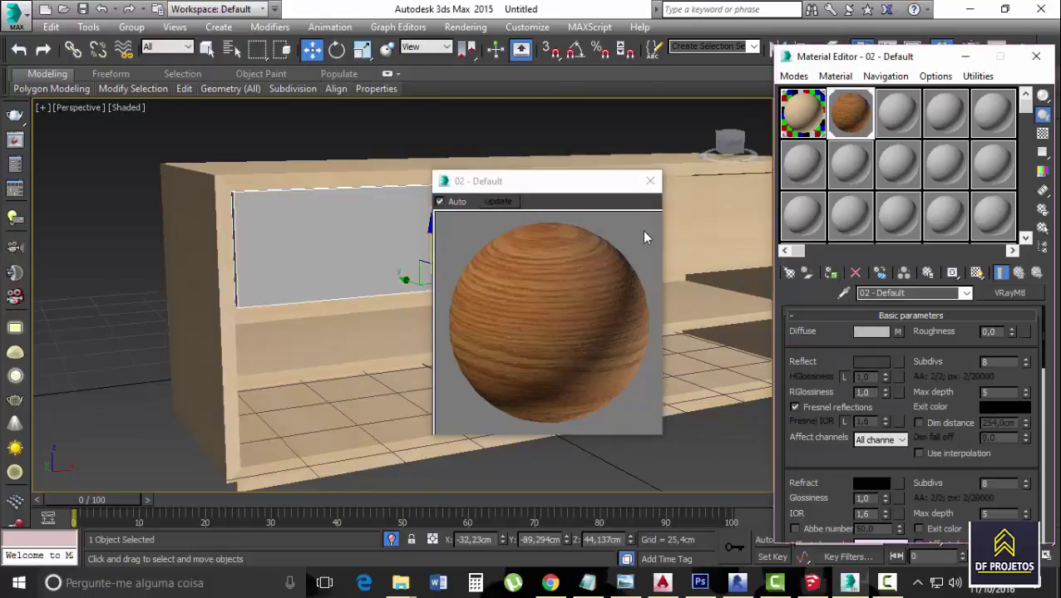
left_click(977, 273)
left_click(700, 226)
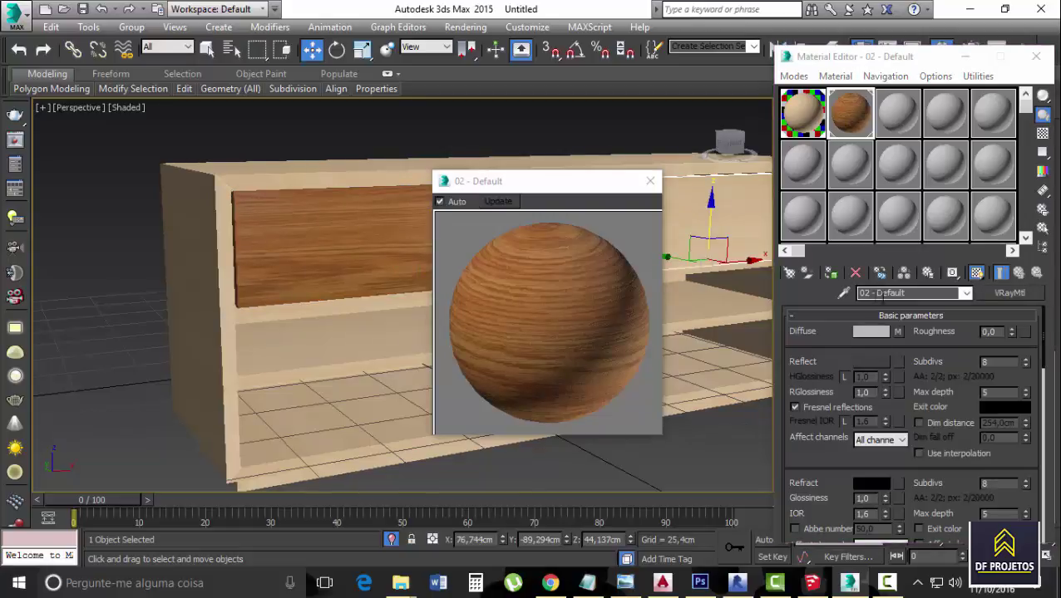
left_click(650, 182)
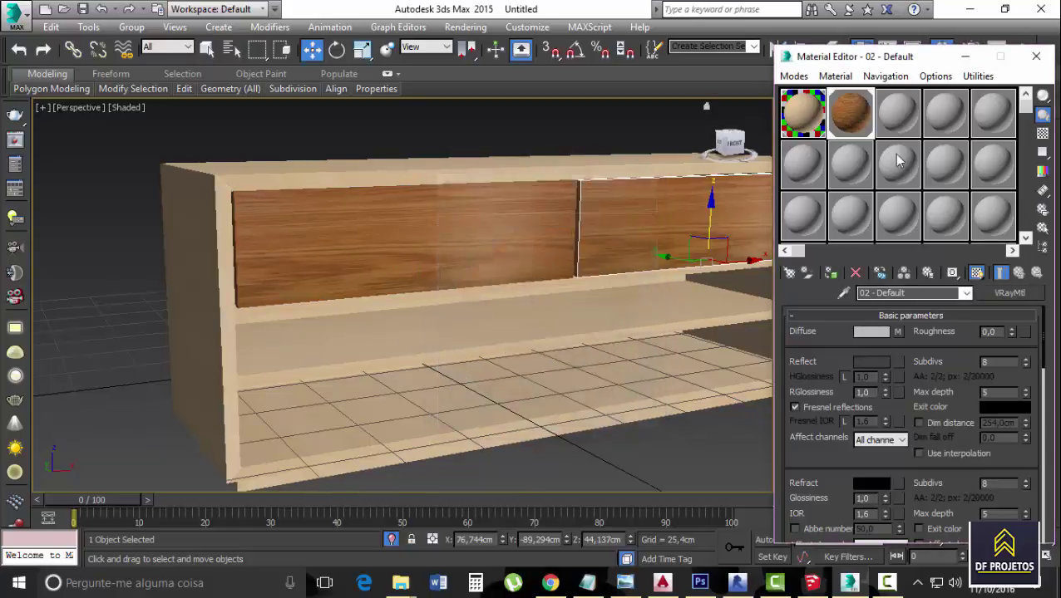
left_click(1035, 55)
- Select all five parts of the rack, group them as Group001 and clear the selection
scroll(739, 150, "down", 5)
key("z")
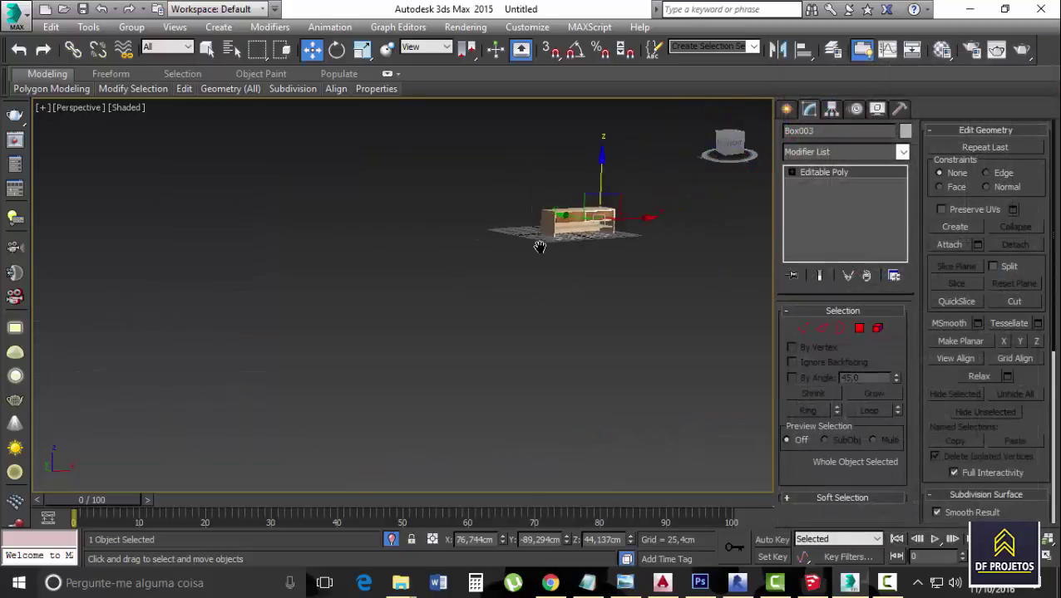
scroll(622, 299, "up", 6)
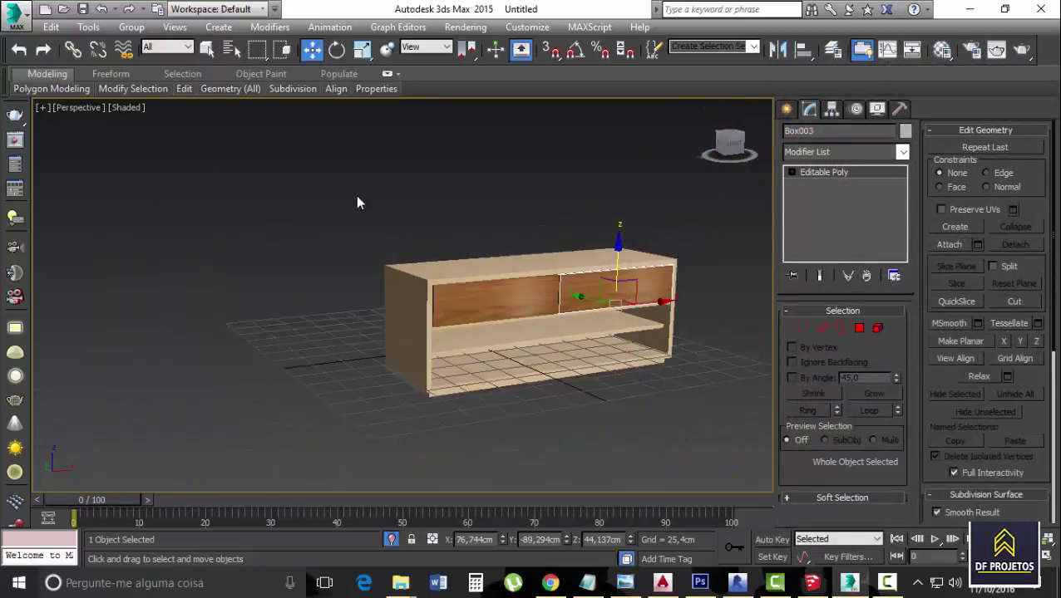
left_click_drag(719, 457, 718, 458)
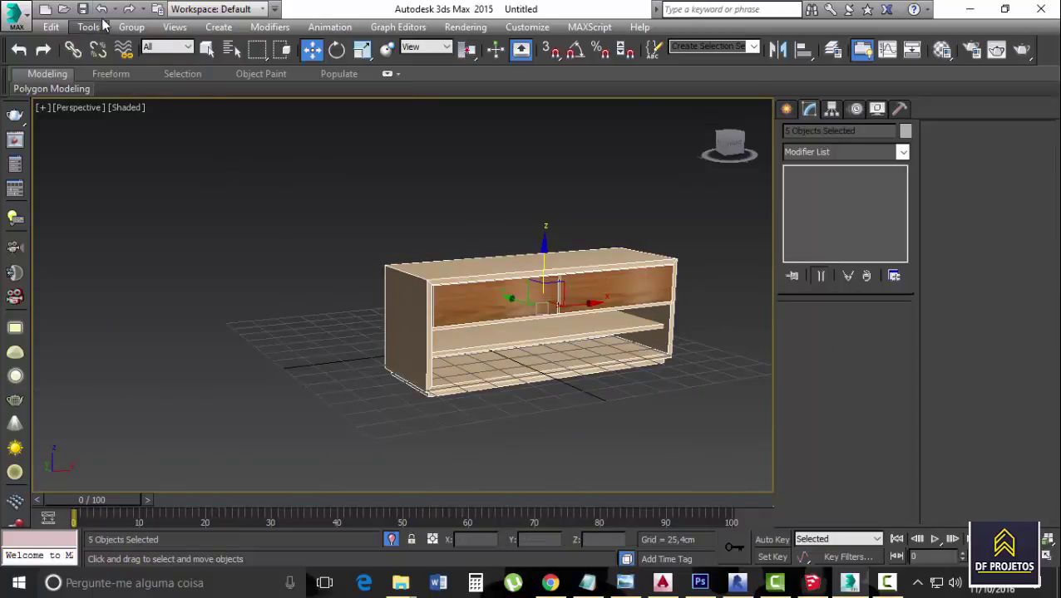
left_click(132, 26)
left_click(152, 47)
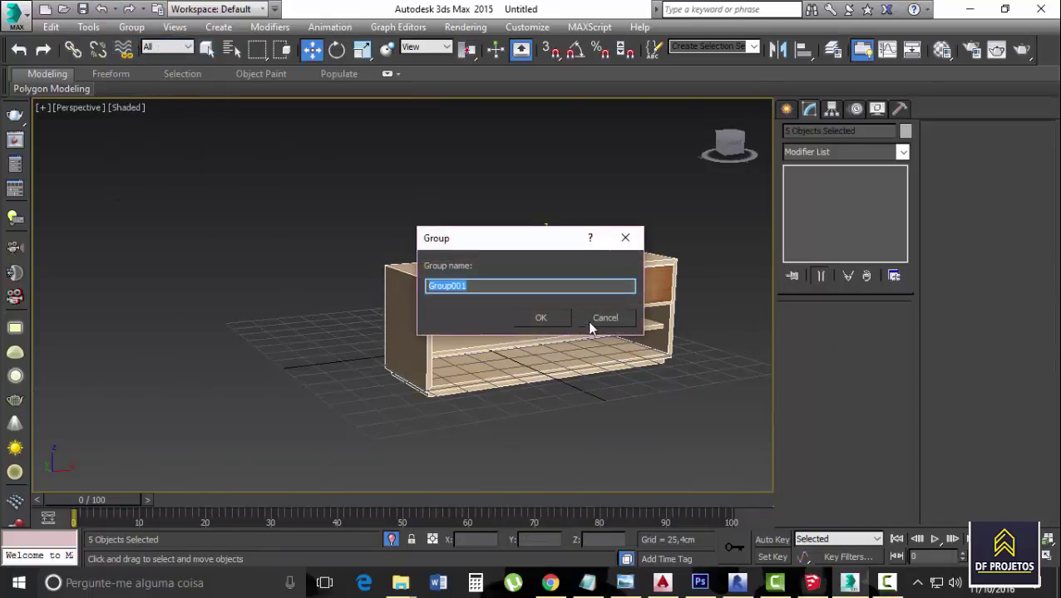
key("Return")
left_click(720, 320)
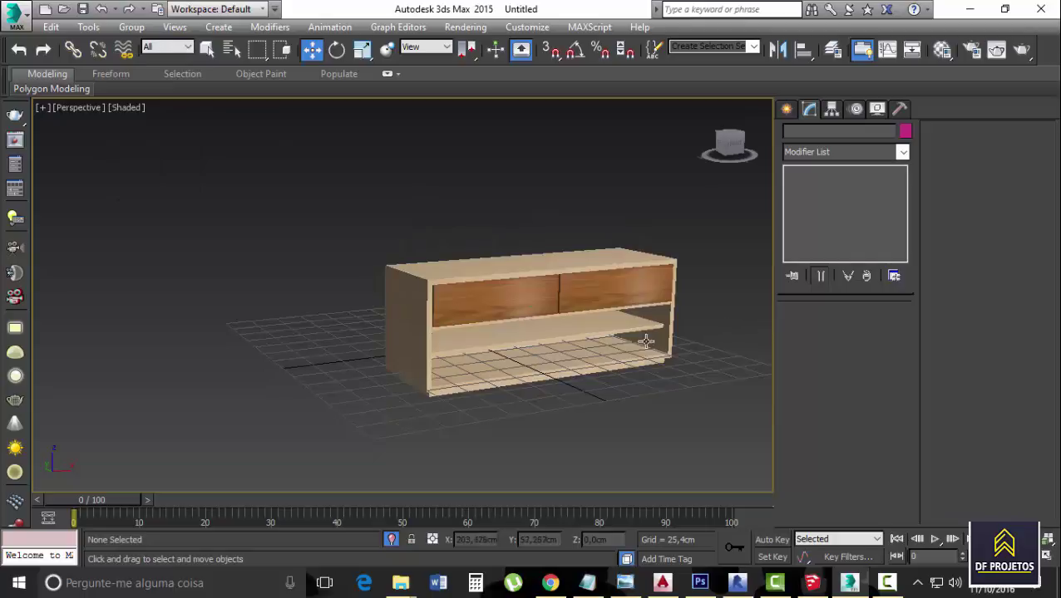
- End the isolation of the rack to bring back the curved backdrop
right_click(457, 186)
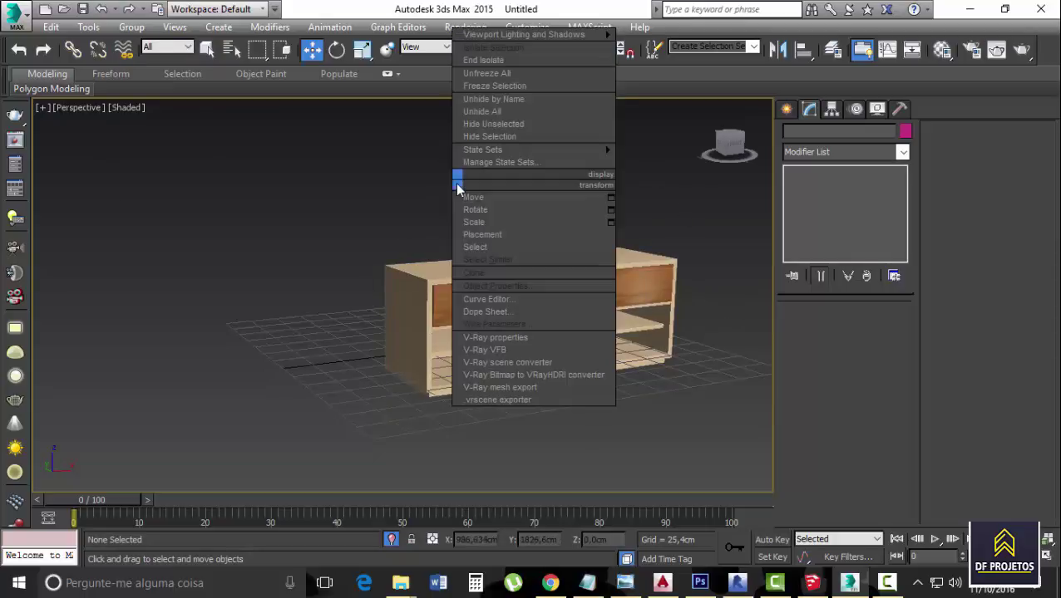
left_click(495, 60)
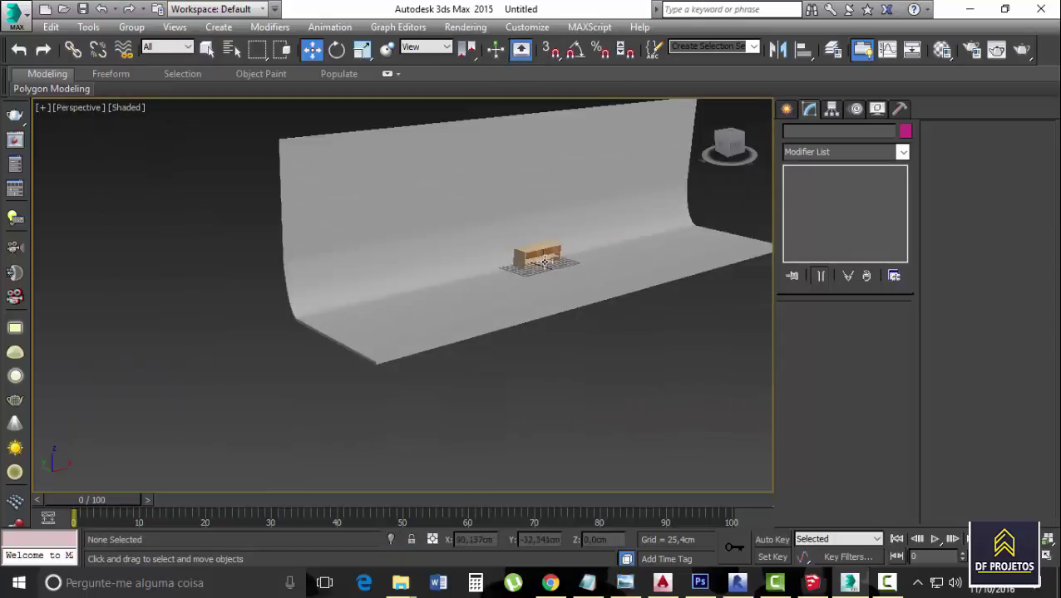
scroll(544, 263, "up", 3)
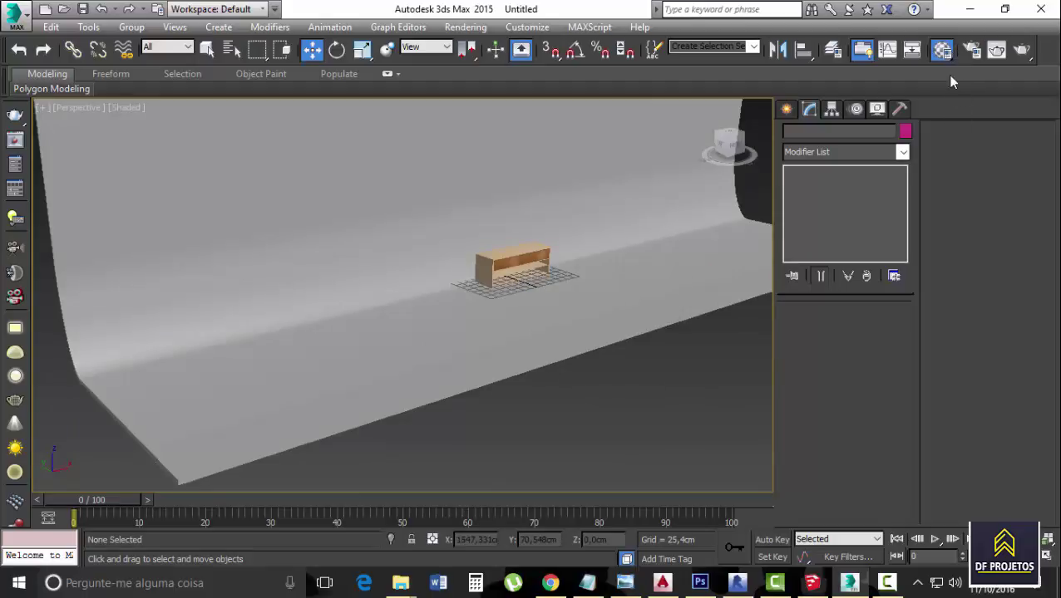
- Select the curved backdrop and change the third material slot, 03 - Default, to VRayMtl
left_click(942, 50)
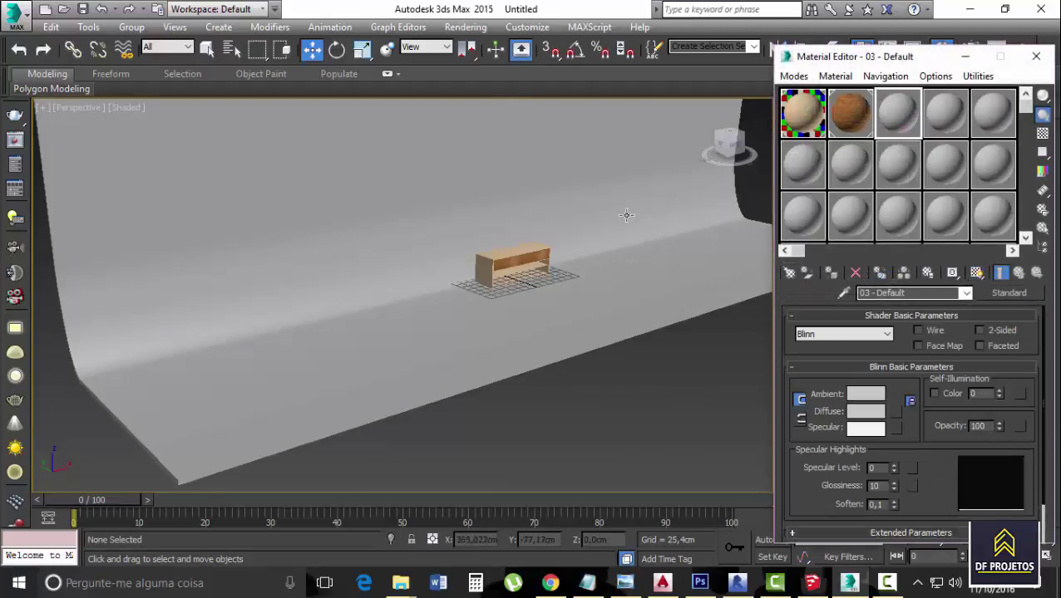
left_click(679, 264)
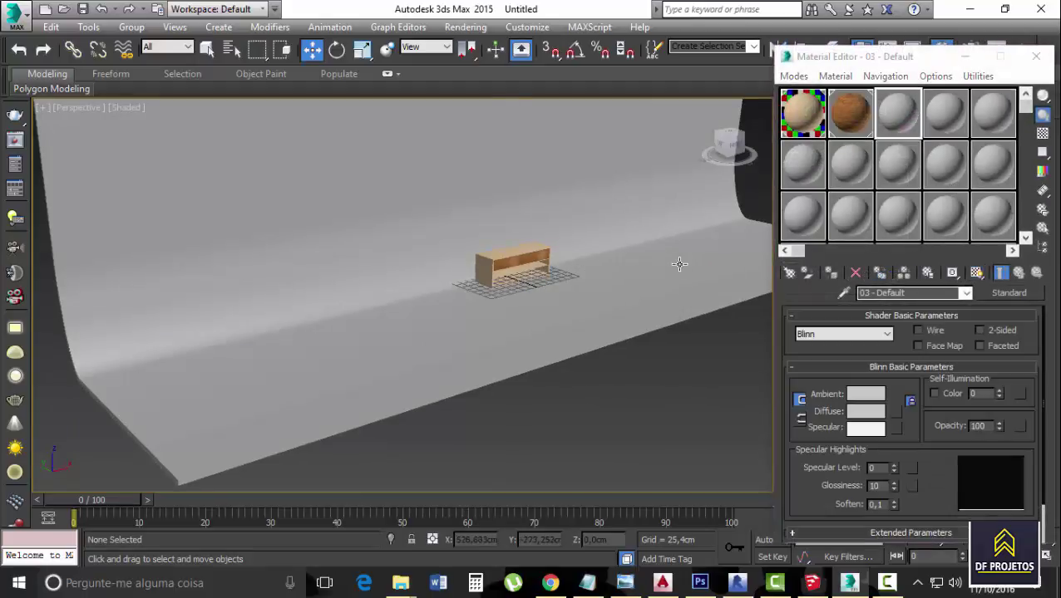
left_click(854, 121)
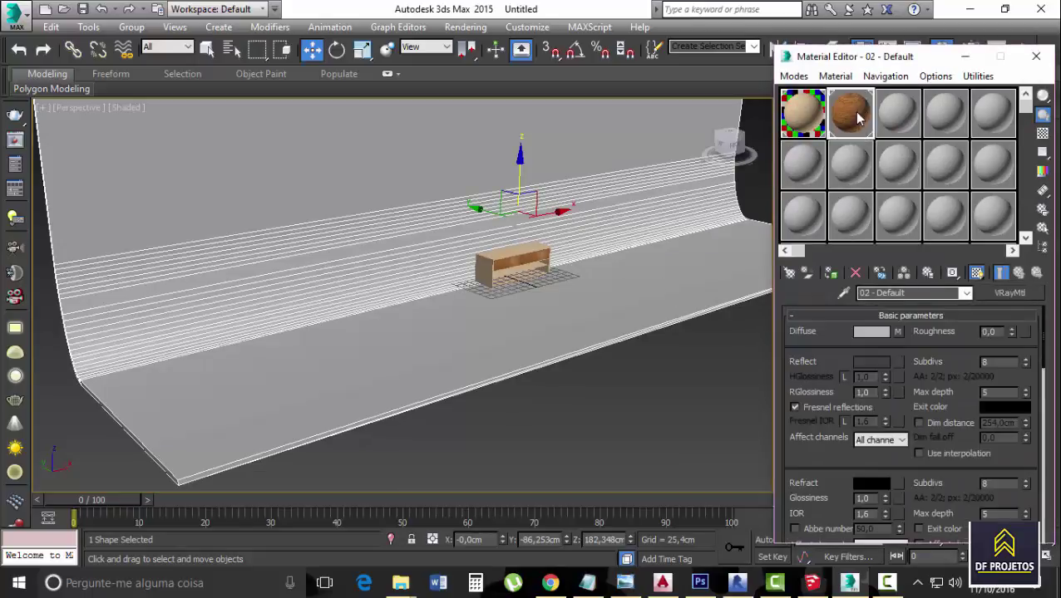
left_click(908, 114)
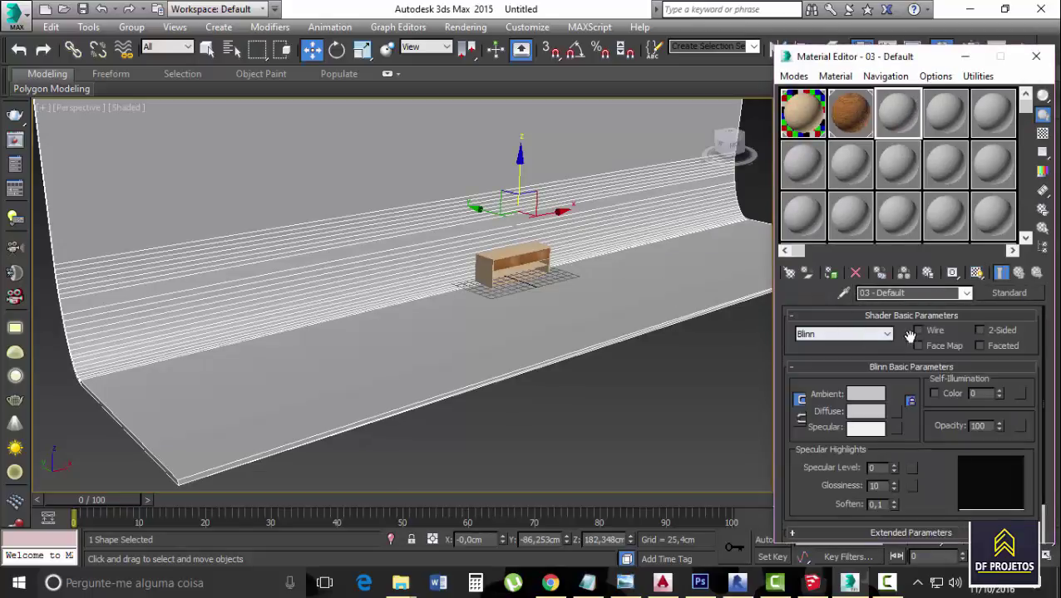
left_click(1002, 294)
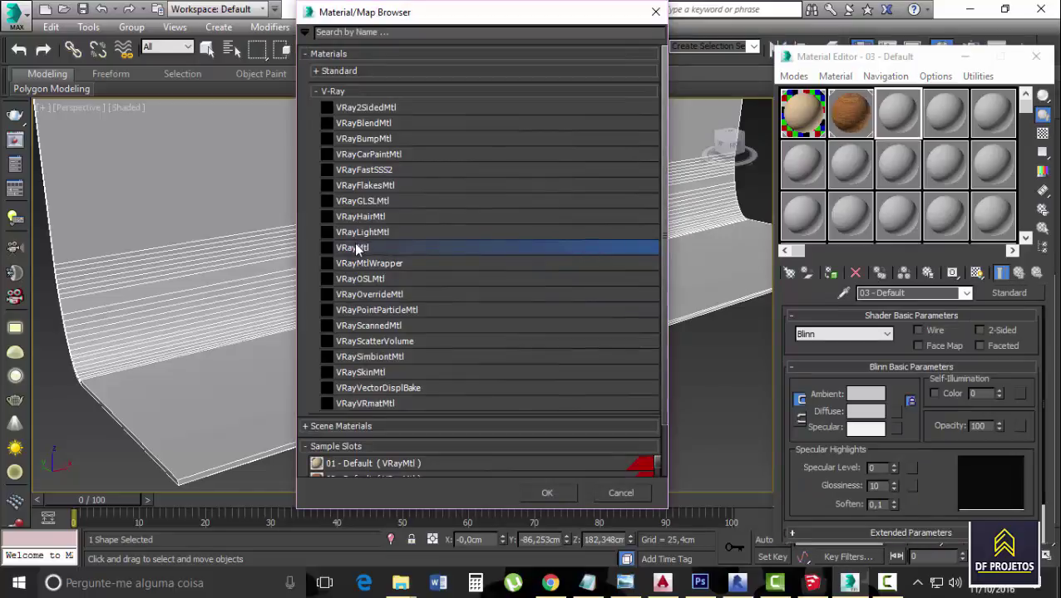
double_click(359, 241)
- Set the third material's Diffuse color to near white with a value of 253
left_click(871, 332)
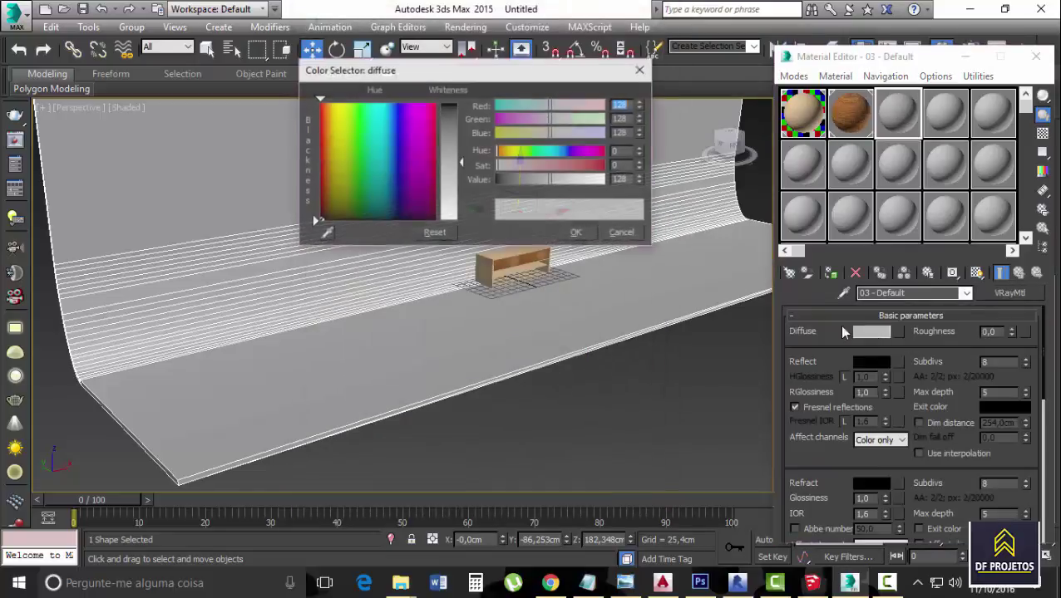
left_click_drag(459, 164, 463, 231)
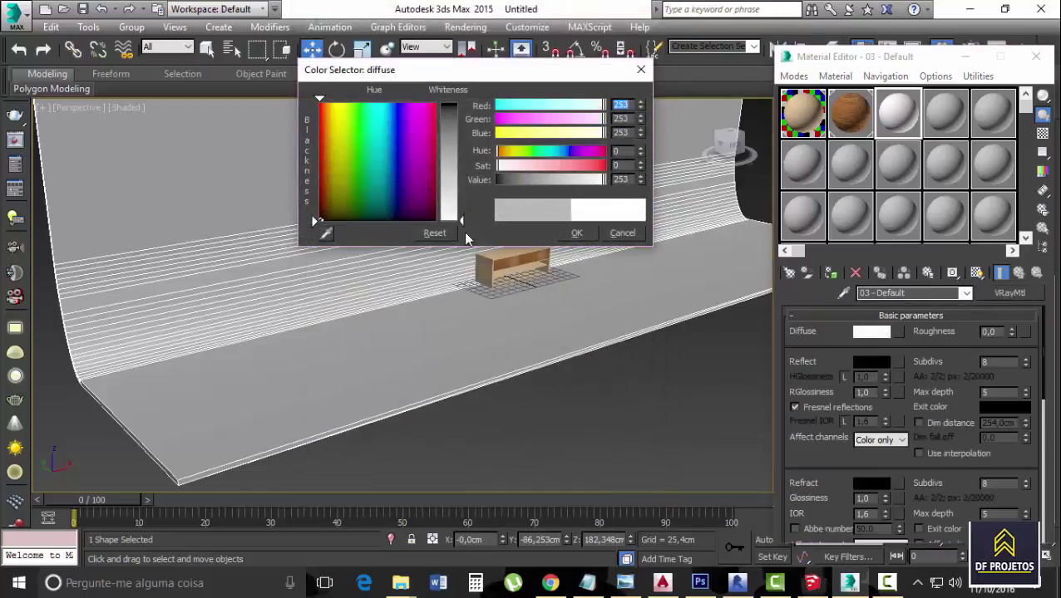
left_click(577, 234)
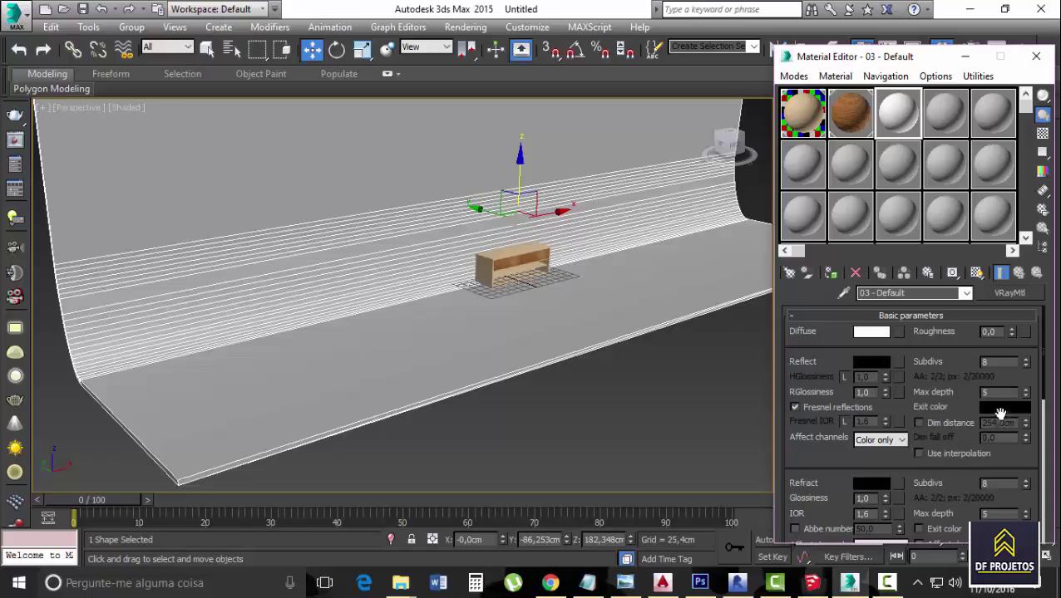
- Set the third material's reflection Exit color to white at 255 and its Reflect color to a medium gray
left_click(1000, 407)
left_click_drag(461, 104, 463, 222)
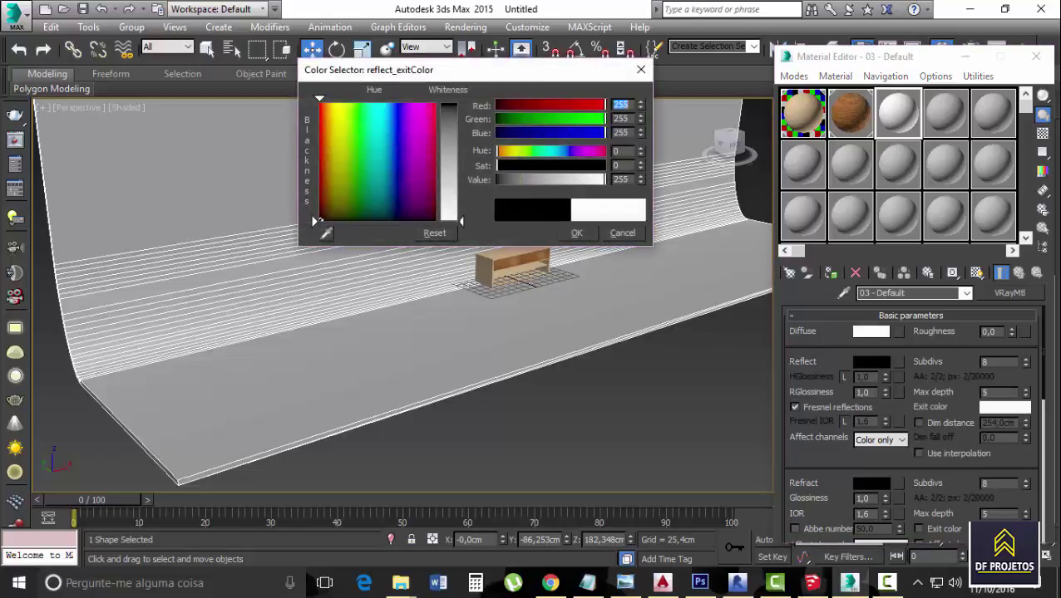
left_click(579, 232)
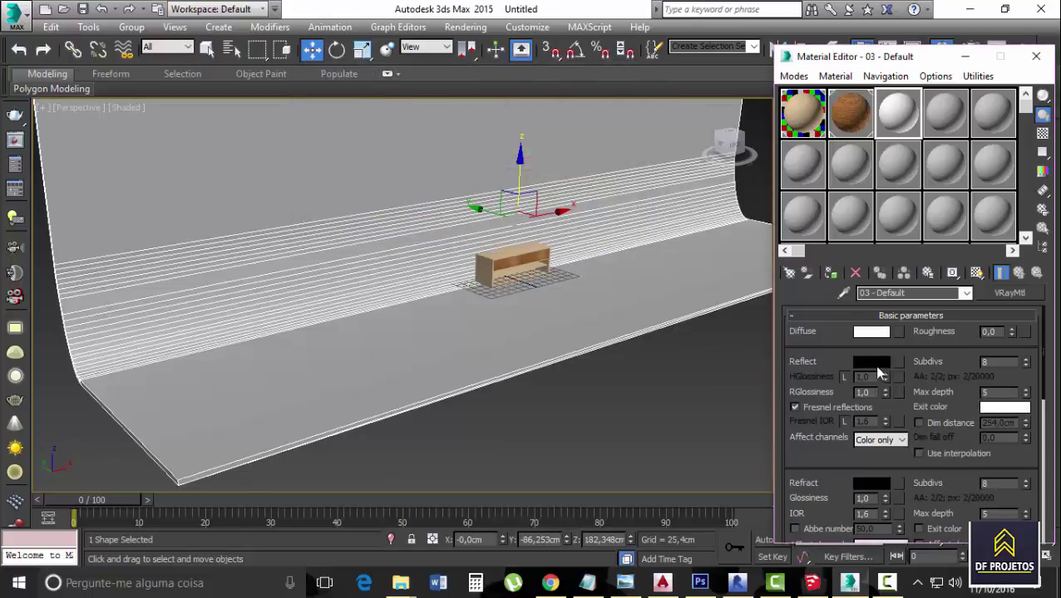
left_click(873, 363)
left_click_drag(463, 106, 463, 191)
left_click(576, 233)
- Assign the white material to the curved backdrop, show it in the viewport and clear the selection
left_click(977, 273)
left_click(826, 275)
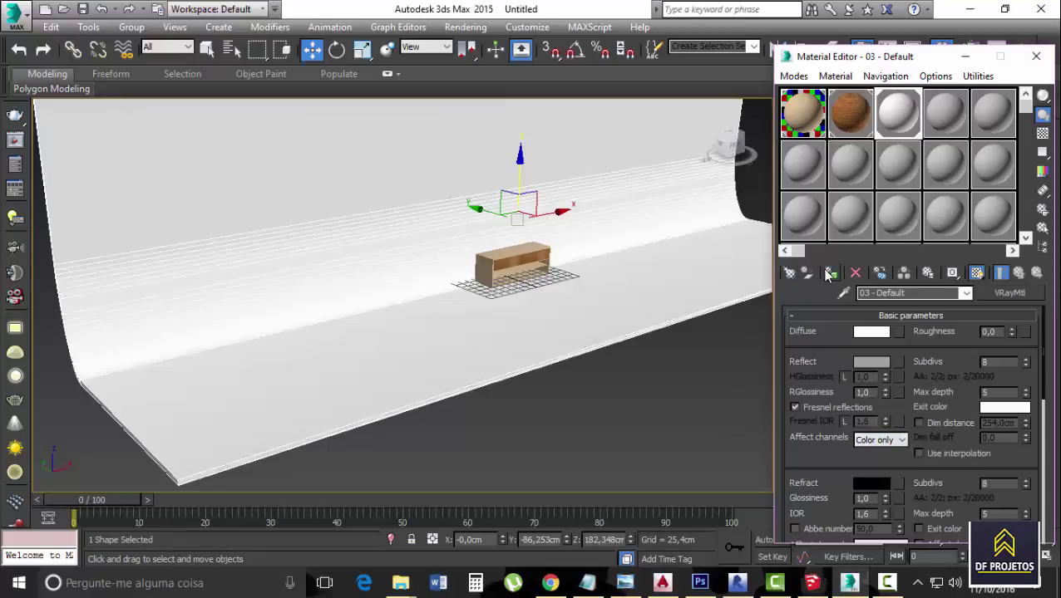
key("ctrl+d")
- Examine the textured rack on its white backdrop from near and far, closing the Material Editor for a clear view
scroll(522, 270, "up", 5)
scroll(522, 270, "down", 5)
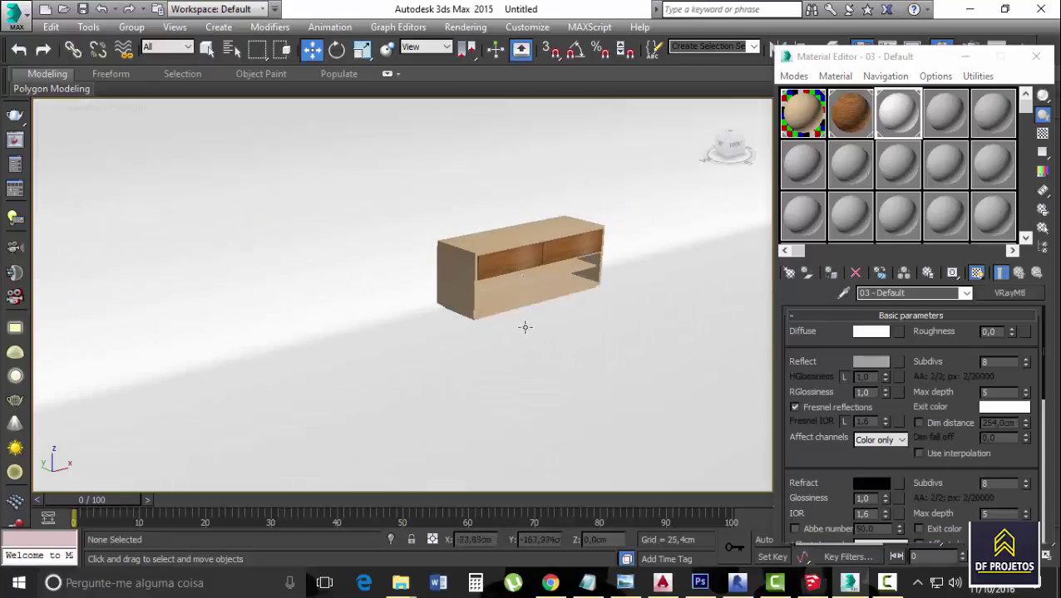
scroll(478, 310, "up", 6)
scroll(479, 312, "down", 2)
scroll(498, 295, "down", 6)
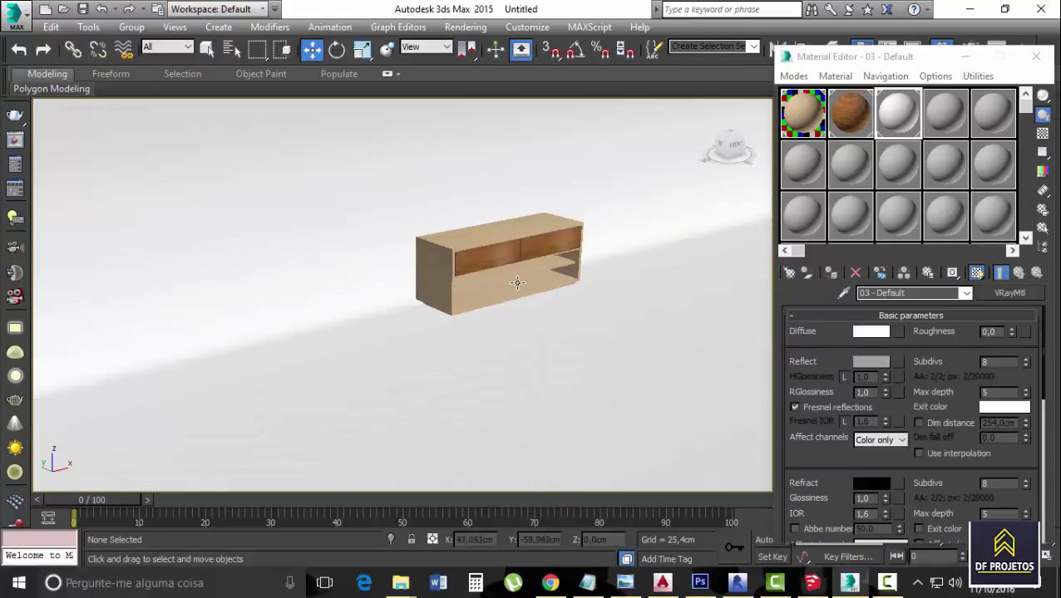
scroll(509, 196, "up", 5)
scroll(540, 270, "down", 4)
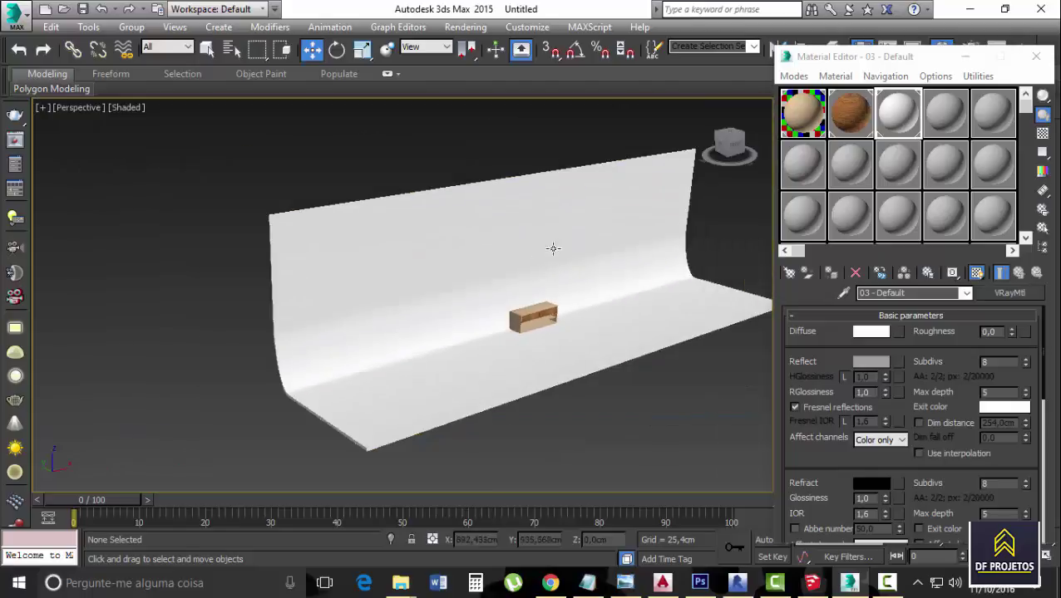
left_click(1035, 56)
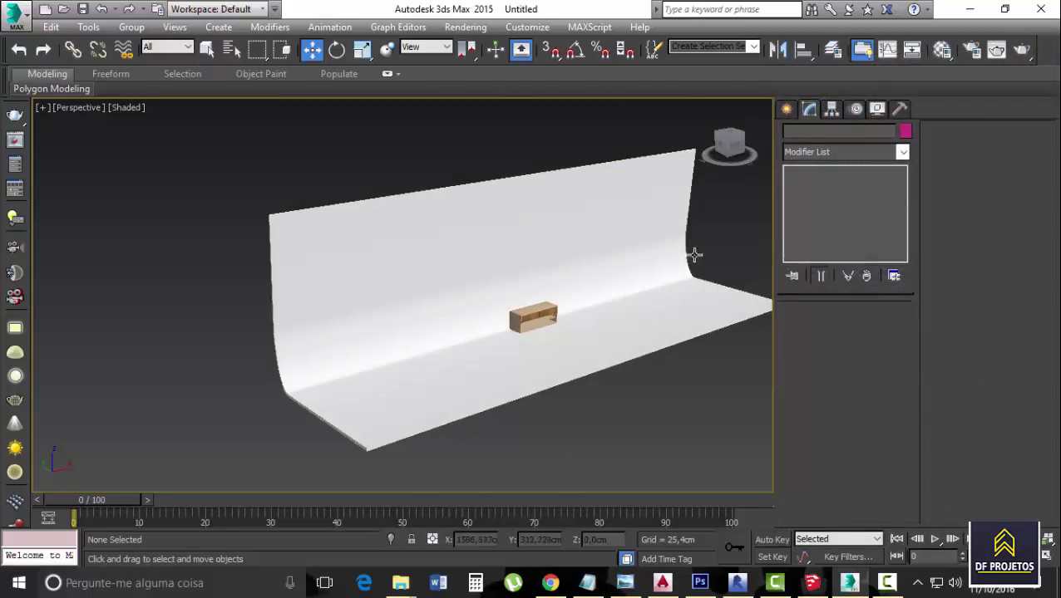
scroll(654, 254, "up", 1)
scroll(466, 315, "up", 5)
scroll(467, 315, "up", 4)
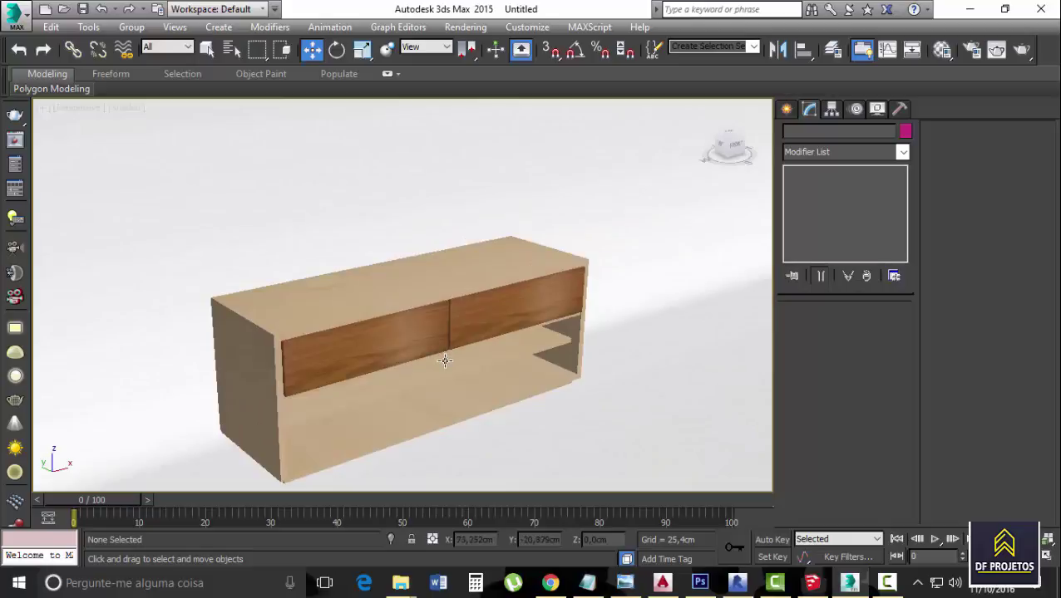
middle_click_drag(464, 350, 456, 328)
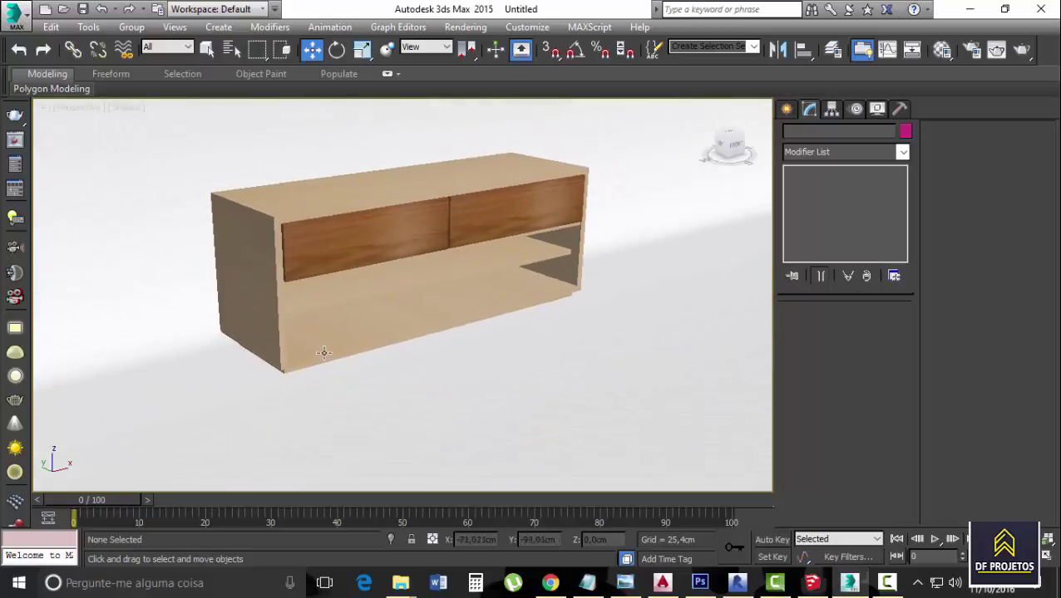
middle_click_drag(324, 352, 423, 240, "alt")
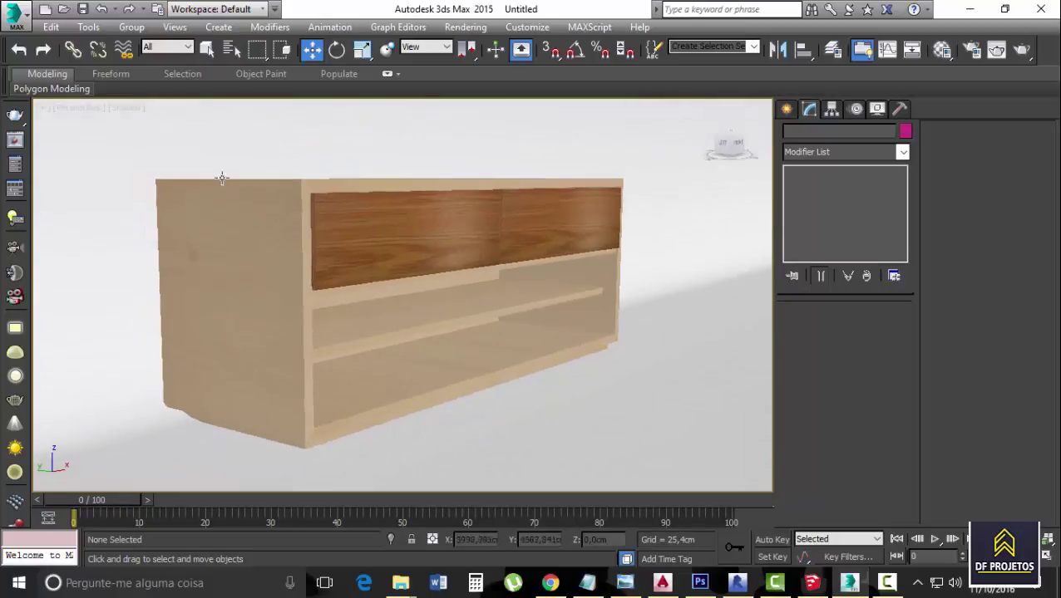
- Select the backdrop and switch the perspective viewport's shading to Realistic
left_click(125, 109)
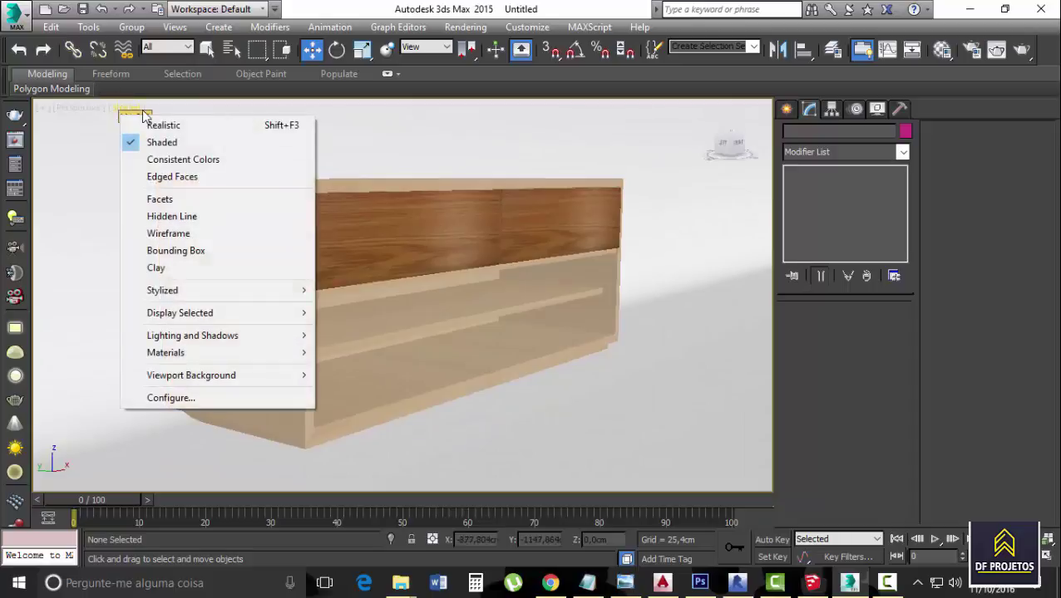
left_click(668, 203)
left_click(733, 303)
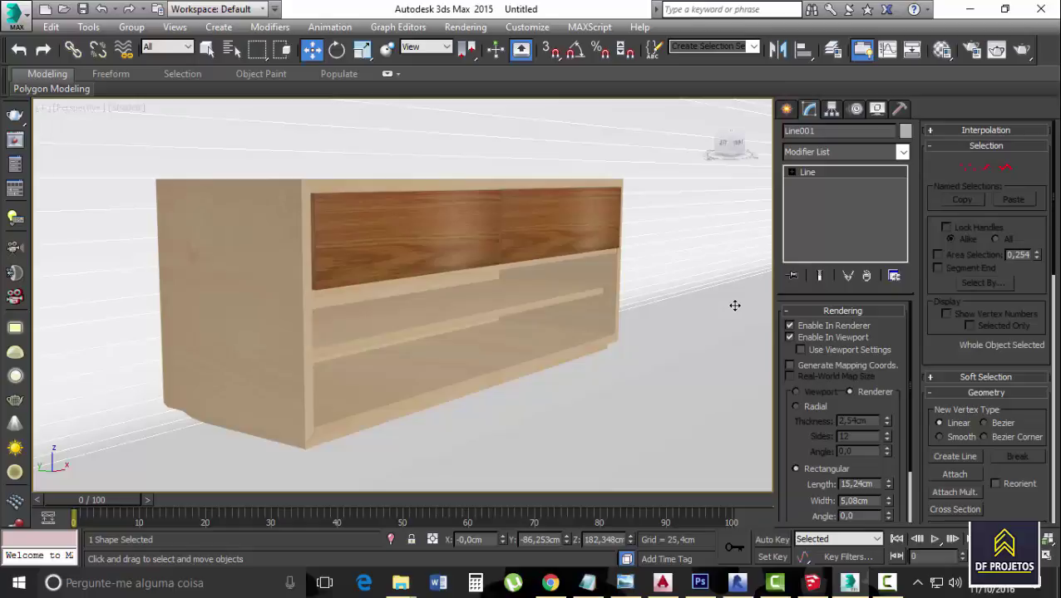
left_click(125, 108)
left_click(154, 124)
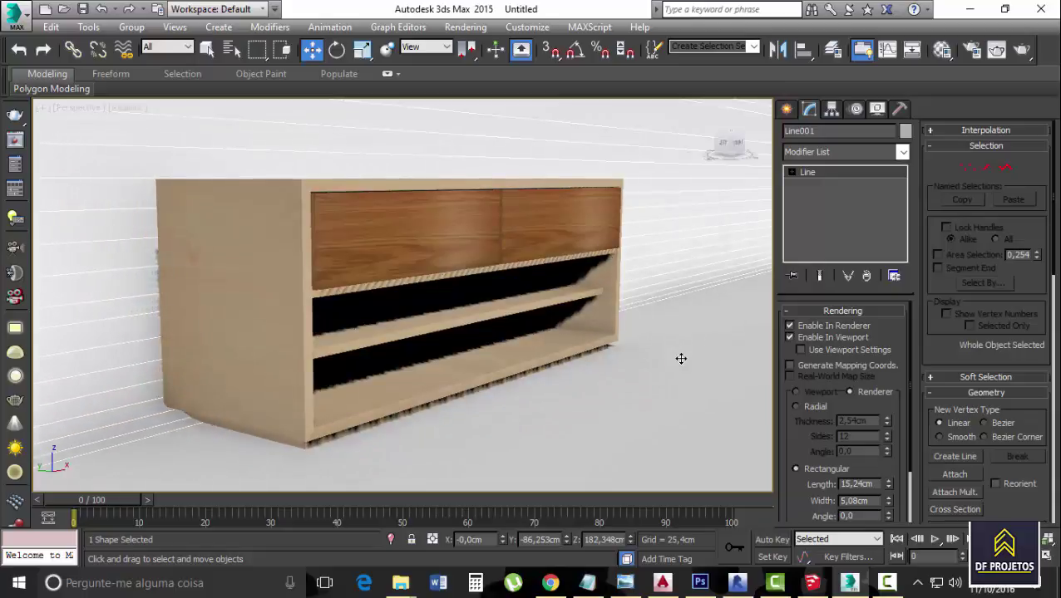
middle_click_drag(681, 357, 630, 378)
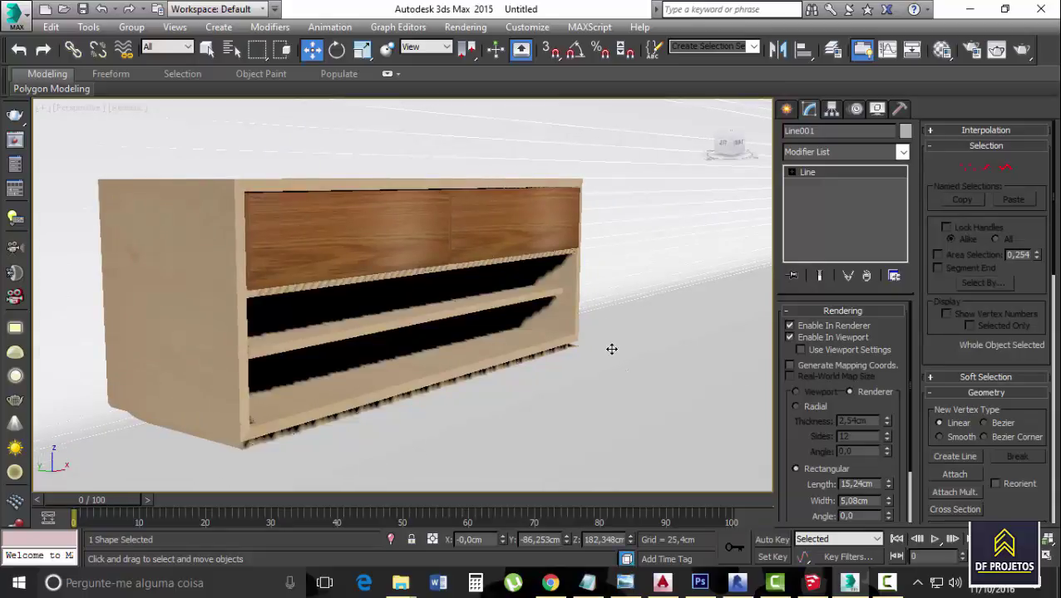